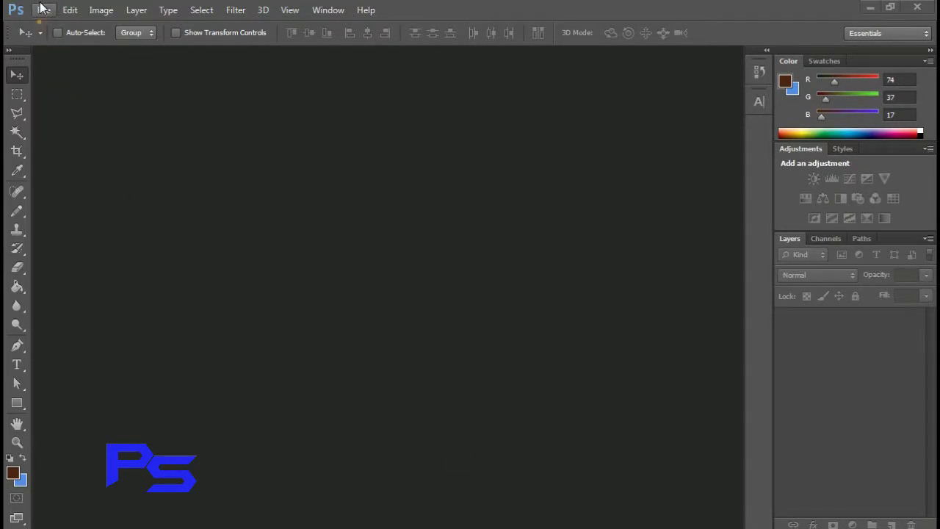
# Create a new 1920×1080 px, 300 ppi white-background document and fit it on screen
pyautogui.click(41, 10)
pyautogui.click(66, 27)
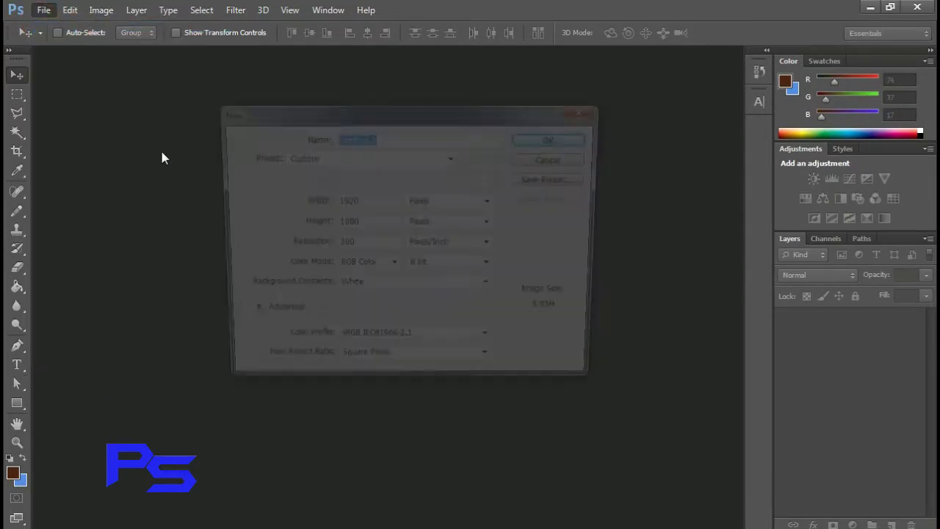
pyautogui.doubleClick(370, 201)
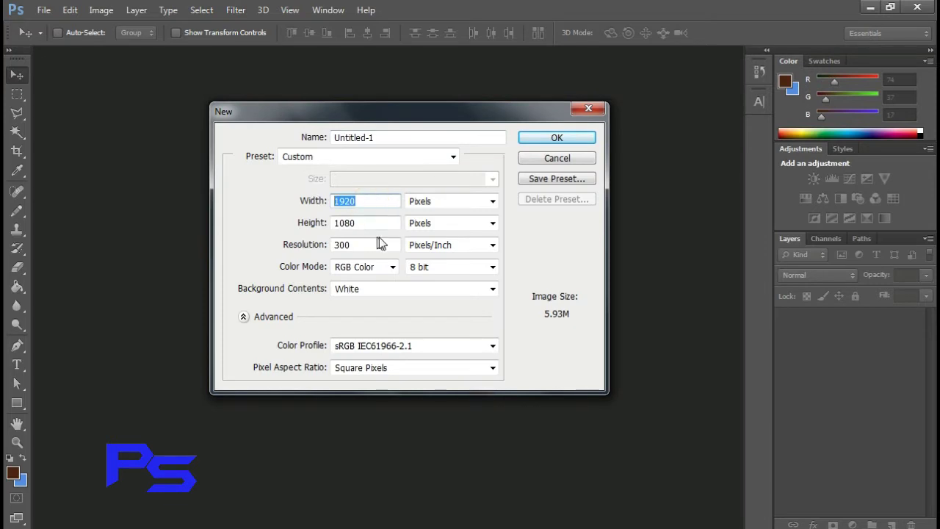
pyautogui.doubleClick(364, 222)
pyautogui.click(524, 141)
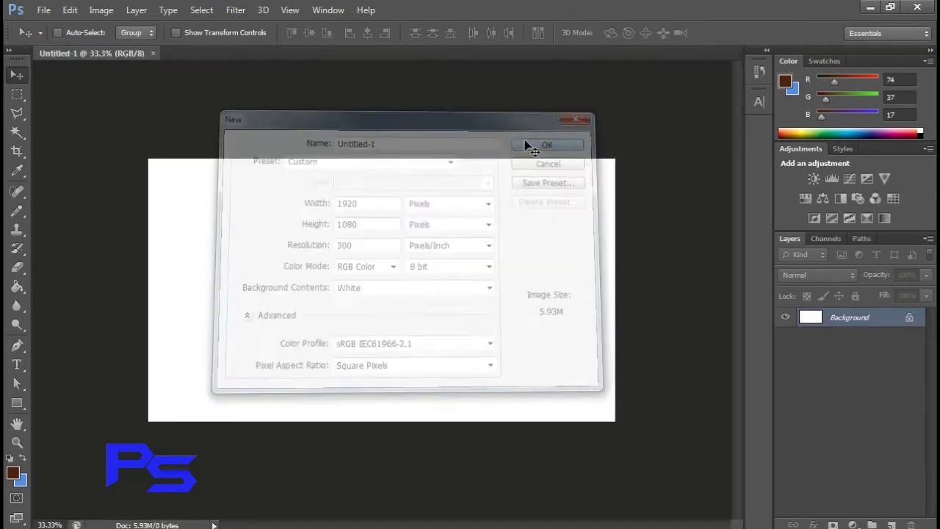
pyautogui.hotkey('ctrl', '0')
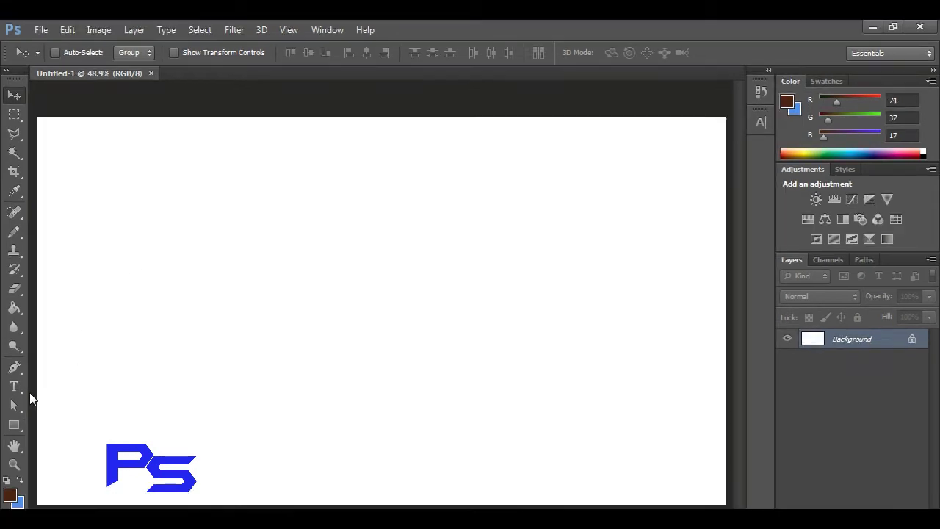
# Type the text 'Cabin Desk' on the canvas and select it
pyautogui.click(16, 365)
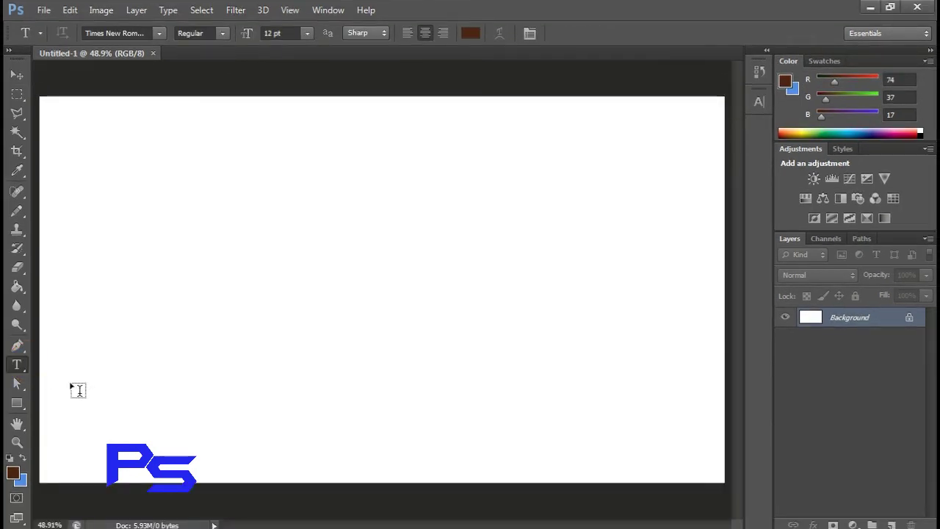
pyautogui.click(74, 187)
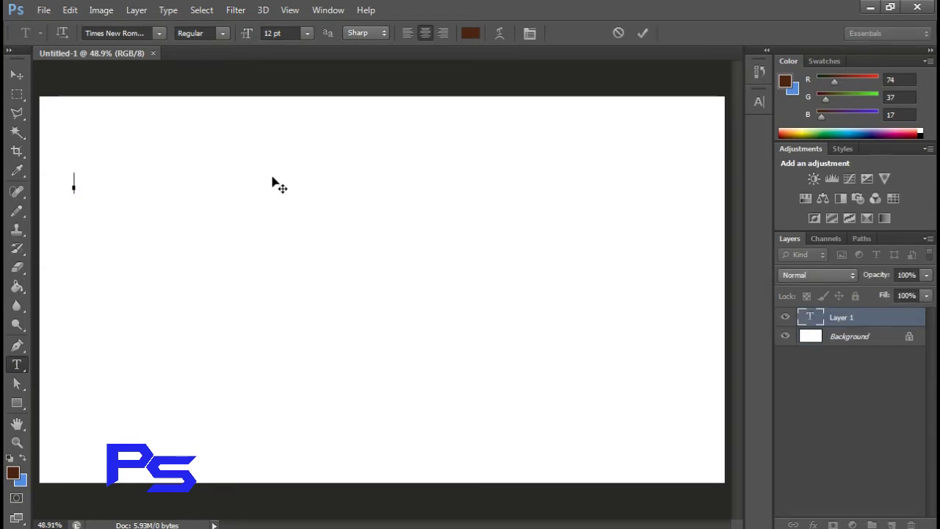
pyautogui.write('C')
pyautogui.write('abin')
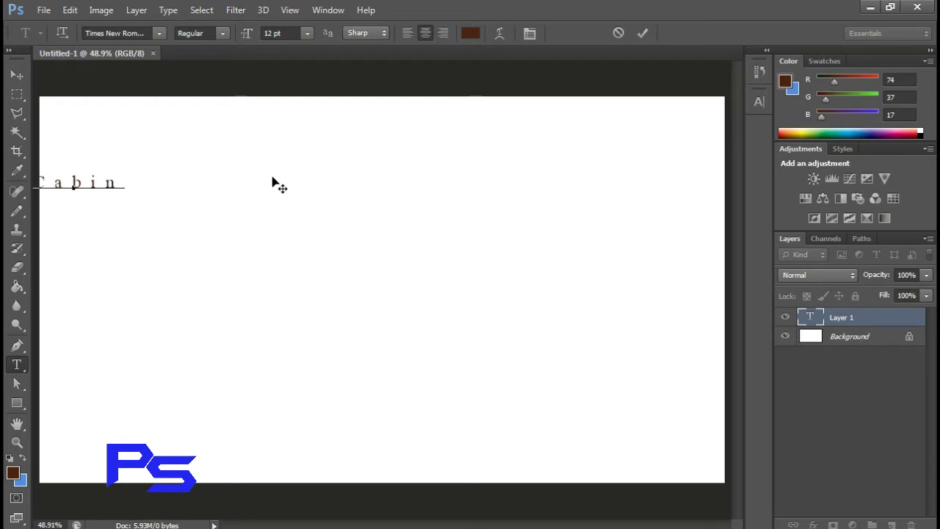
pyautogui.press('BackSpace')
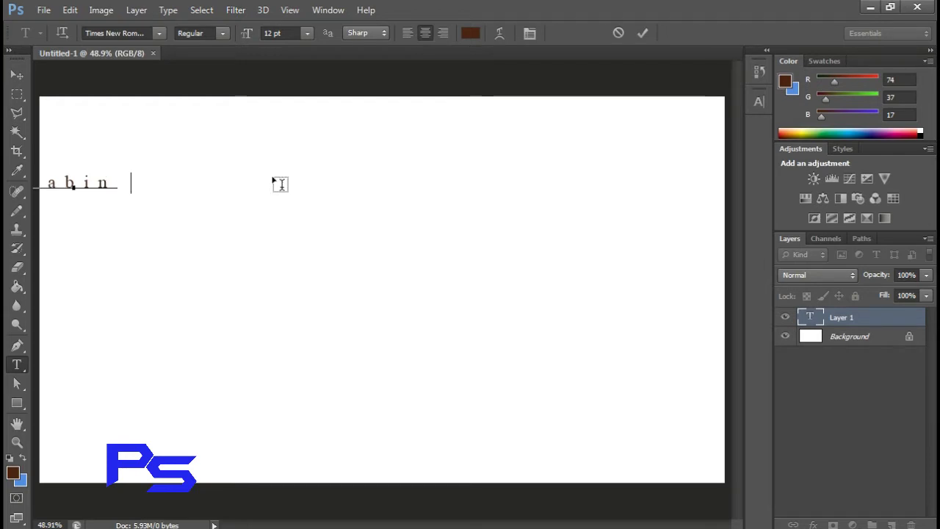
pyautogui.write('Desk')
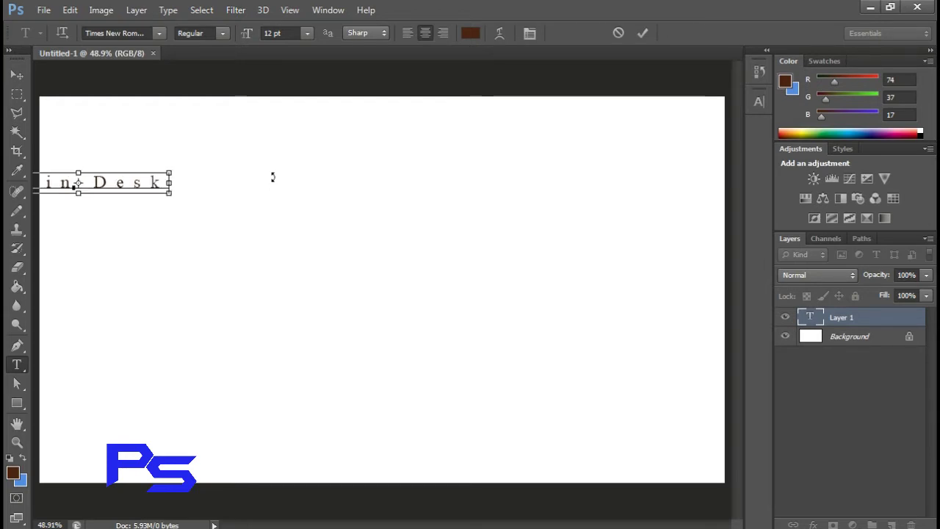
pyautogui.hotkey('ctrl', 'a')
# Set tracking to 0 and size 27 pt, place the title at top centre, and commit
pyautogui.hotkey('ctrl', 't')
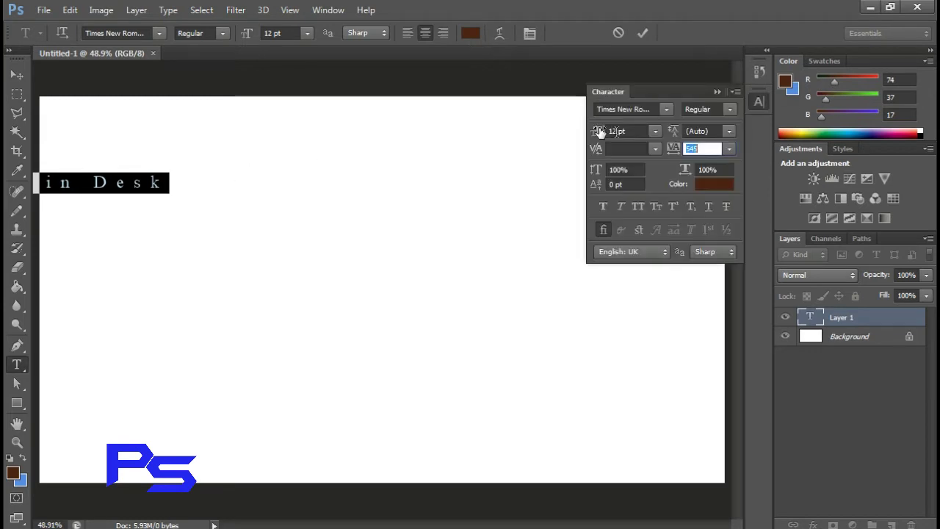
pyautogui.click(737, 150)
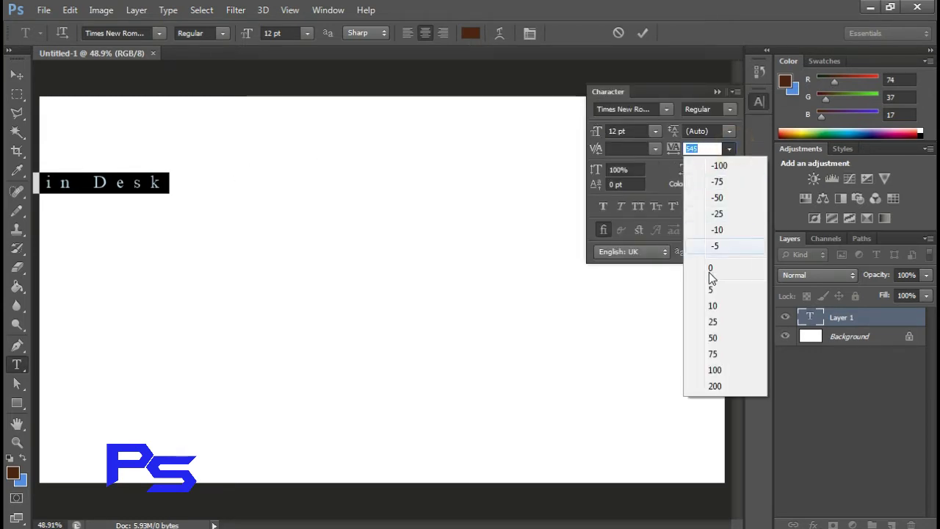
pyautogui.click(710, 268)
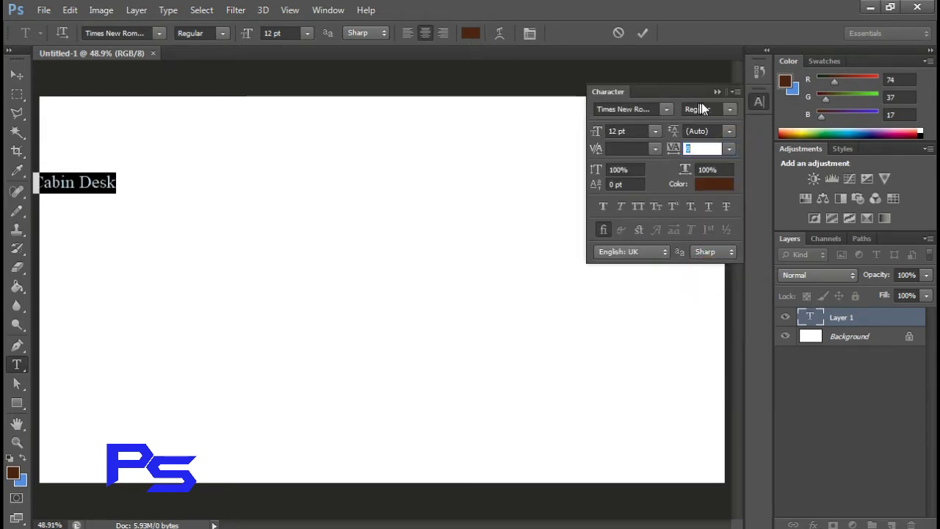
pyautogui.hotkey('ctrl', 't')
pyautogui.moveTo(98, 316)
pyautogui.mouseDown()
pyautogui.moveTo(172, 292)
pyautogui.moveTo(187, 227)
pyautogui.mouseUp()
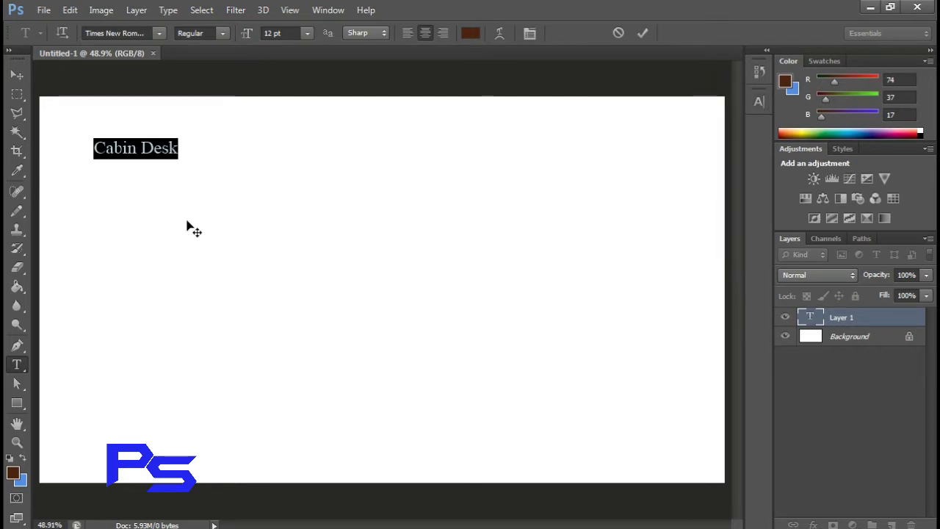
pyautogui.moveTo(245, 33); pyautogui.dragTo(252, 33)
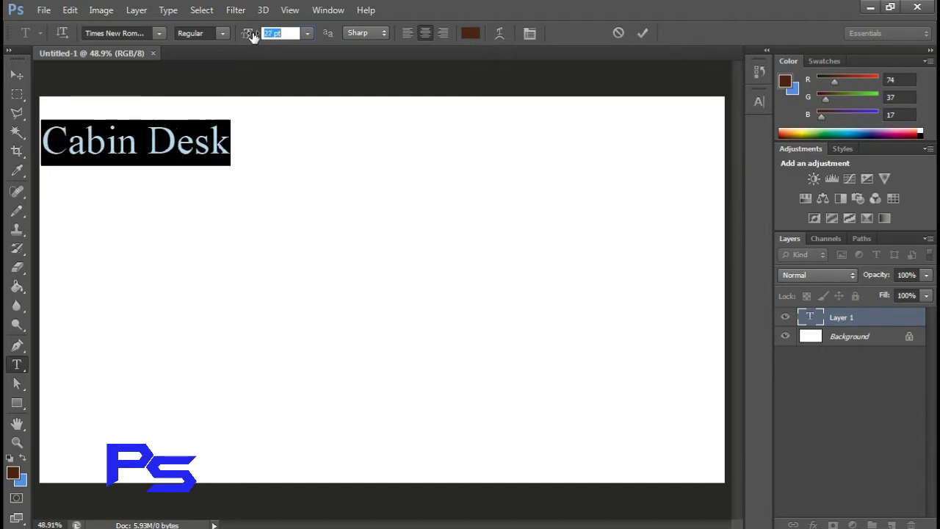
pyautogui.moveTo(152, 261)
pyautogui.mouseDown()
pyautogui.moveTo(336, 279)
pyautogui.moveTo(373, 270)
pyautogui.mouseUp()
pyautogui.click(341, 132)
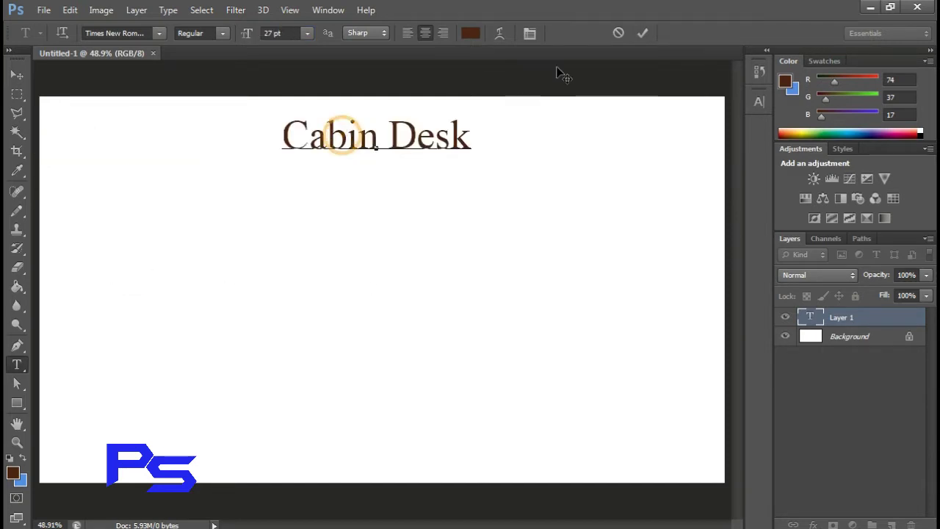
pyautogui.click(643, 32)
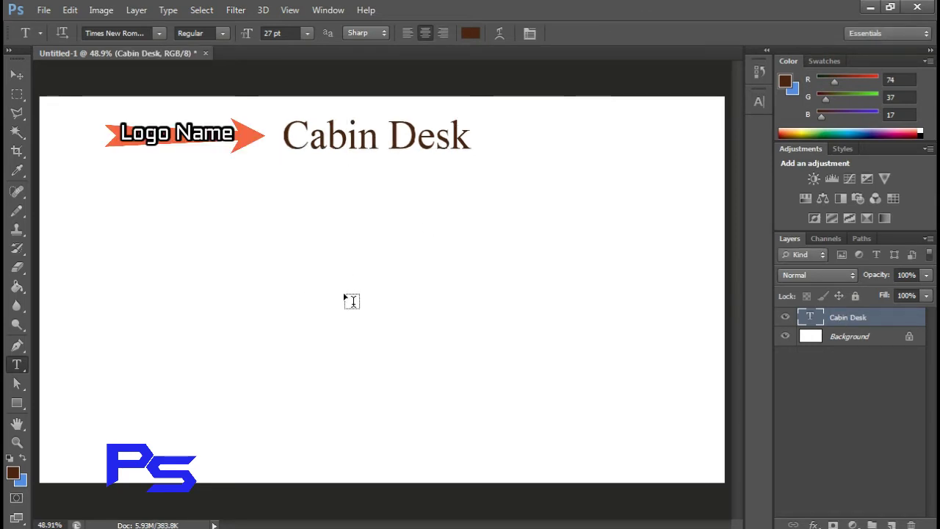
# Draw a brown circle with the Ellipse tool and centre it below the title
pyautogui.click(23, 401)
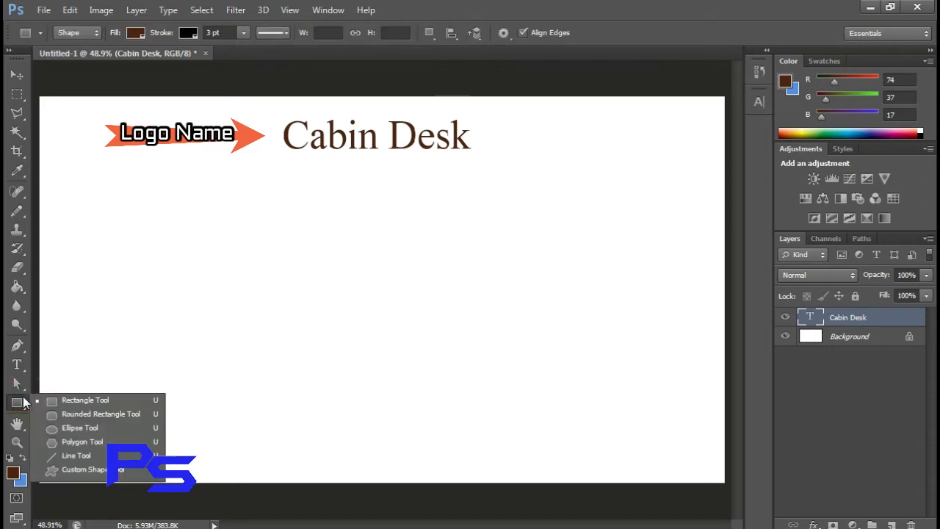
pyautogui.click(90, 427)
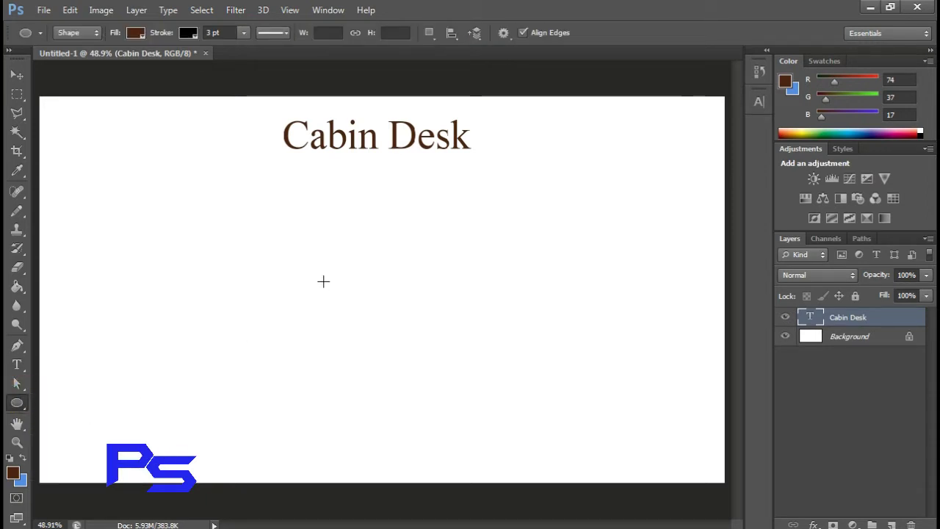
pyautogui.moveTo(309, 283); pyautogui.dragTo(435, 383)
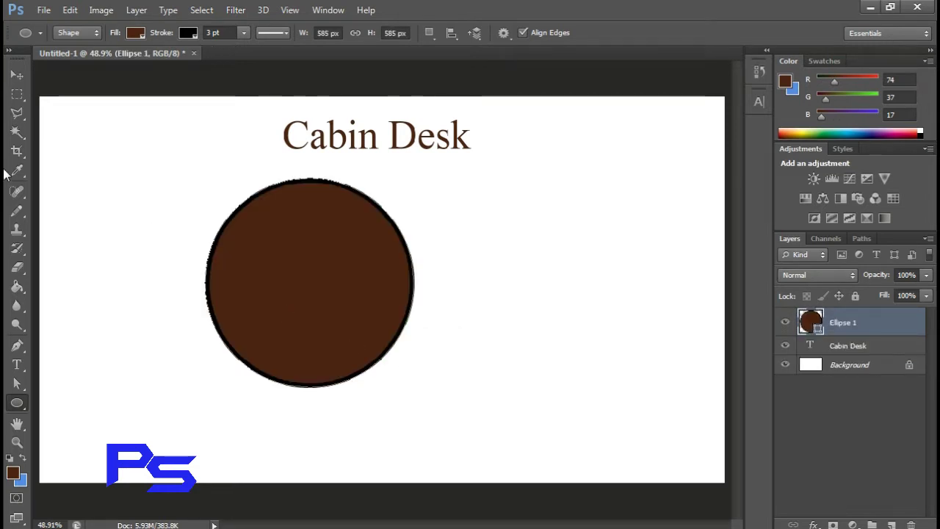
pyautogui.press('v')
pyautogui.moveTo(248, 279); pyautogui.dragTo(325, 308)
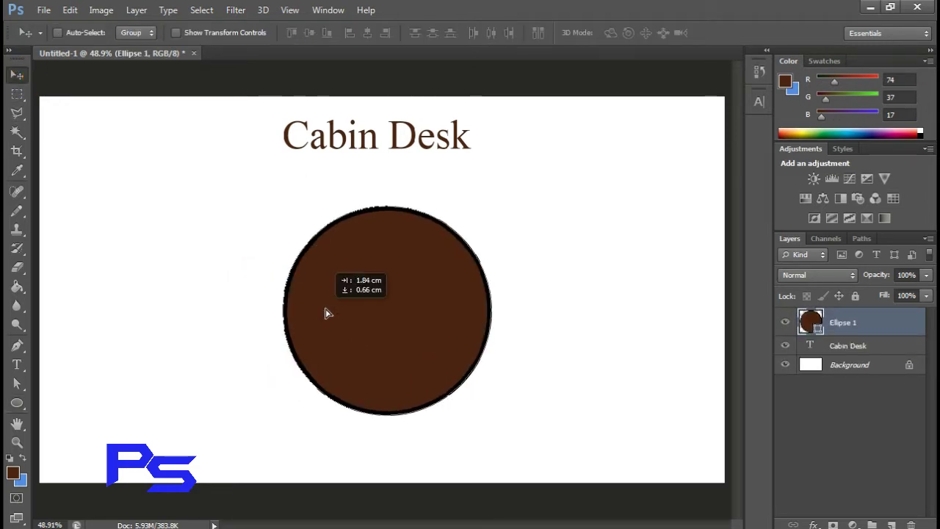
# Set the circle's stroke to No Color
pyautogui.click(16, 403)
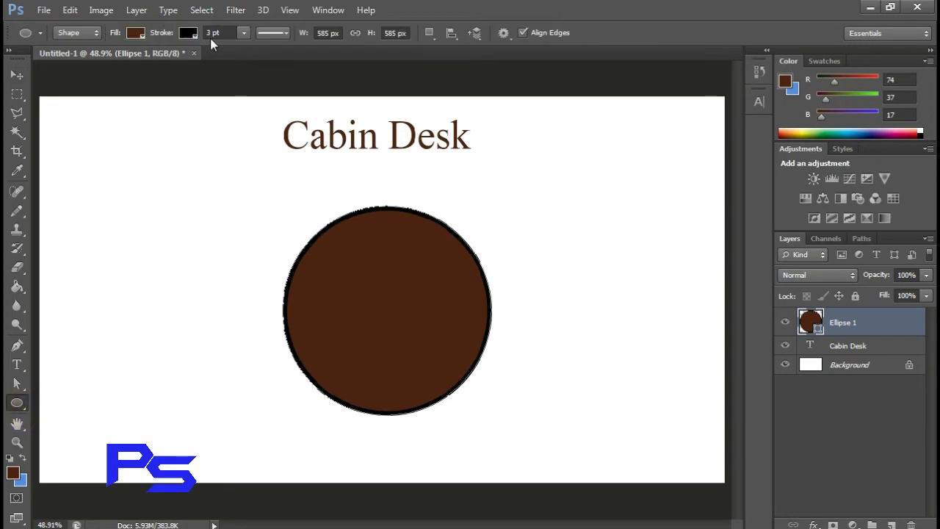
pyautogui.click(192, 33)
pyautogui.click(127, 61)
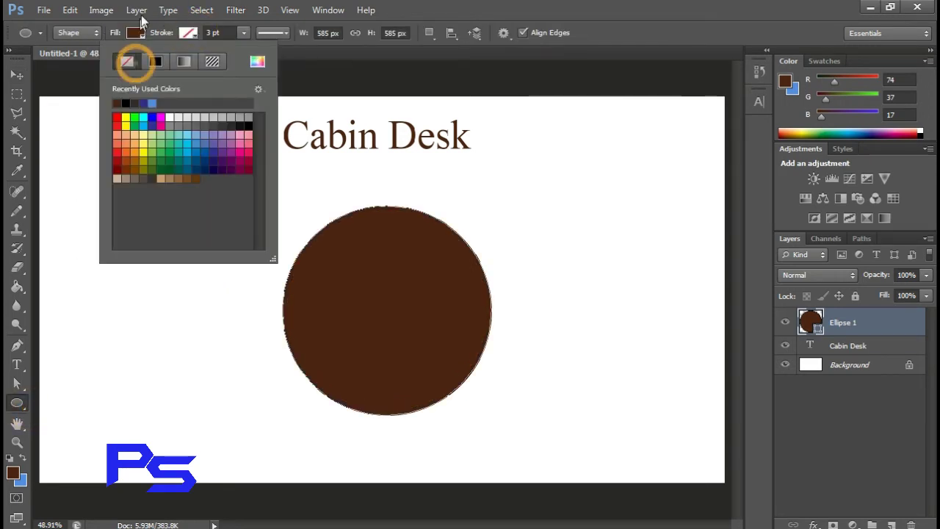
pyautogui.click(17, 74)
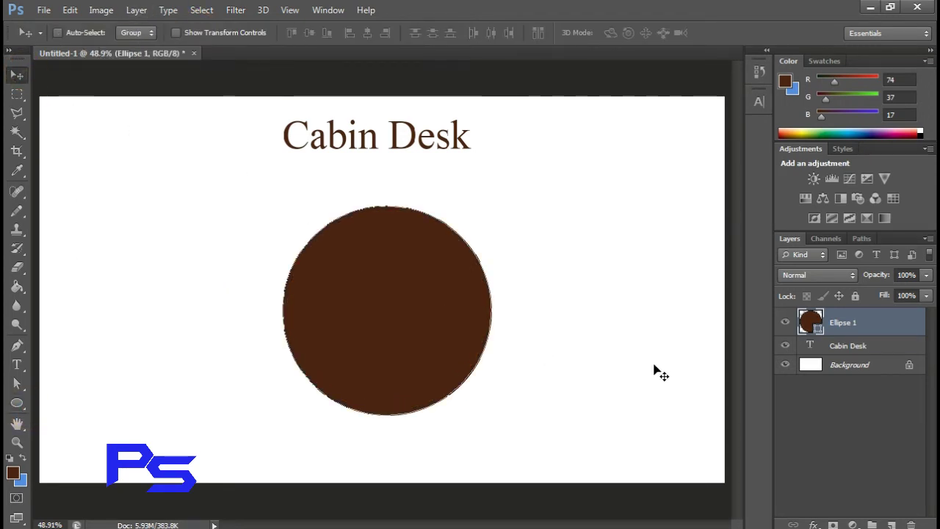
# Duplicate the circle and shrink the copy to about 81%
pyautogui.hotkey('ctrl', 'j')
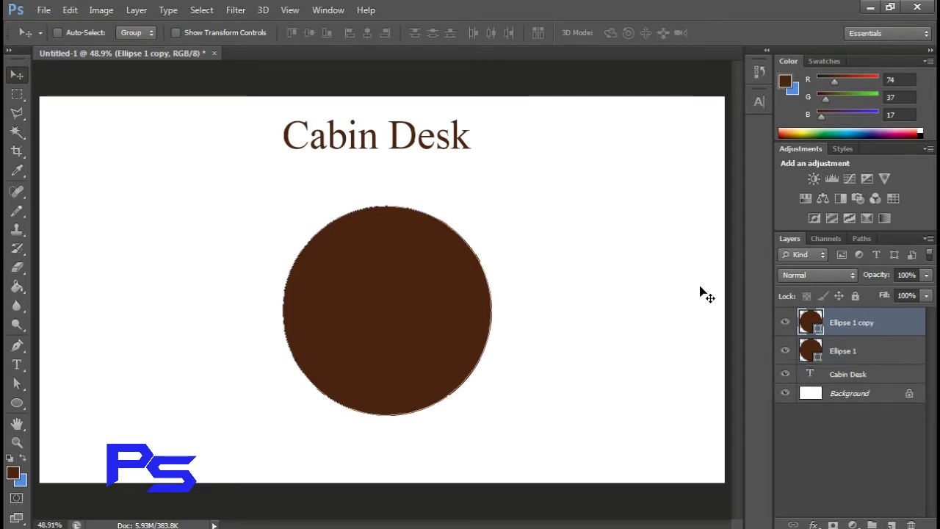
pyautogui.hotkey('ctrl', 't')
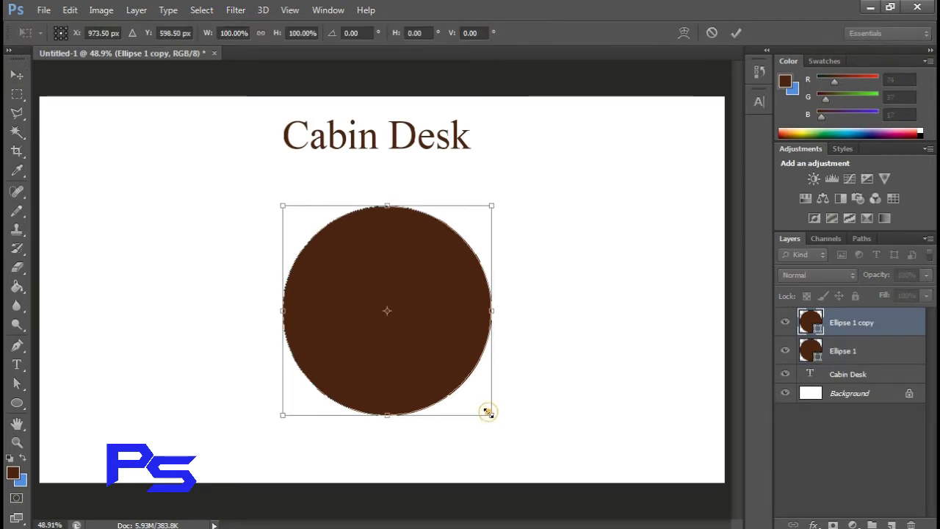
pyautogui.moveTo(488, 412); pyautogui.dragTo(459, 402)
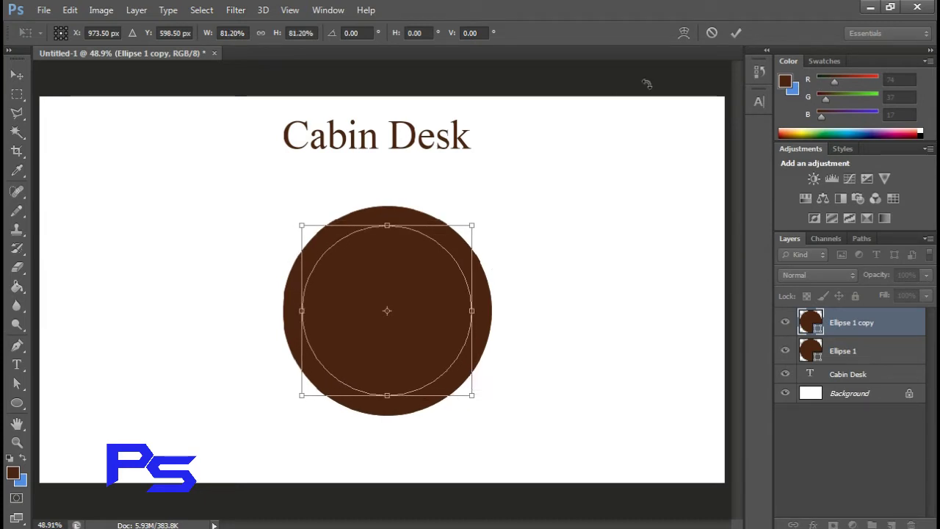
pyautogui.click(734, 35)
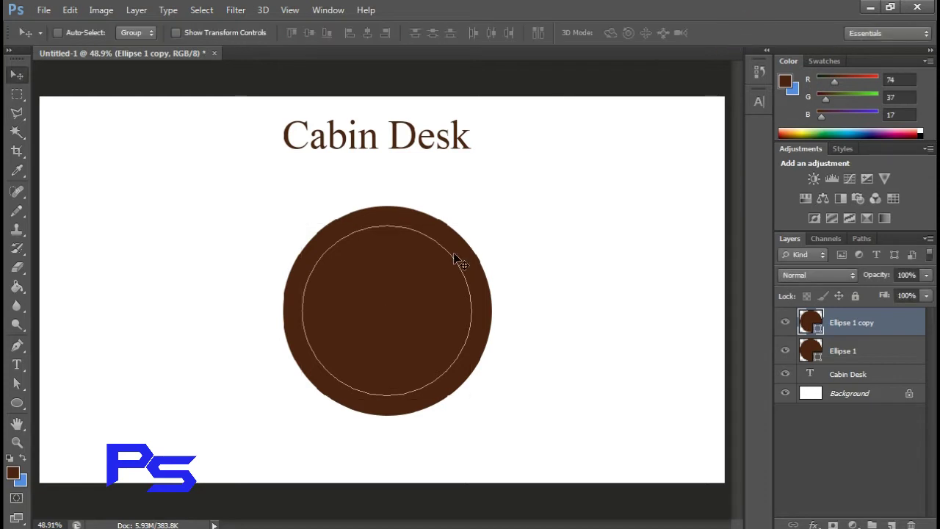
# Rasterize both circles, delete the copy's area from Ellipse 1, and hide the copy
pyautogui.click(555, 388)
pyautogui.keyDown('shift'); pyautogui.click(818, 338); pyautogui.keyUp('shift')
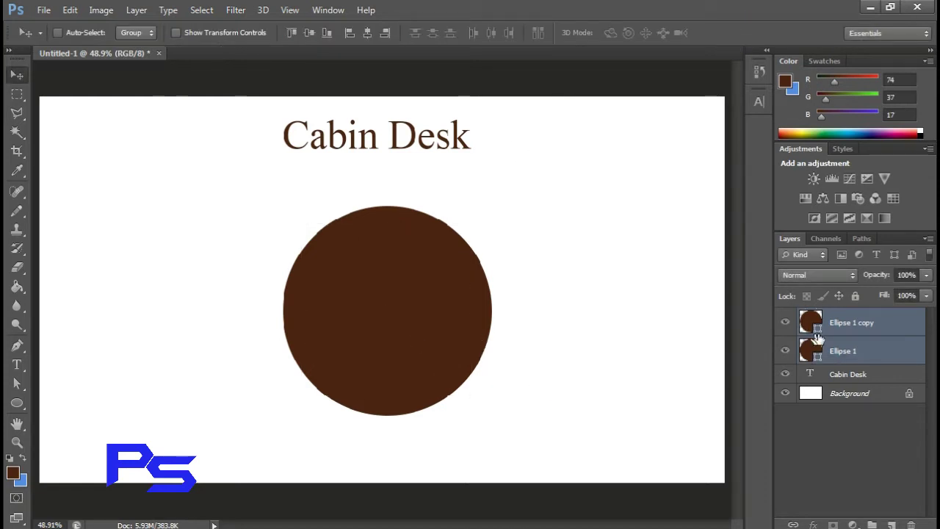
pyautogui.rightClick(828, 336)
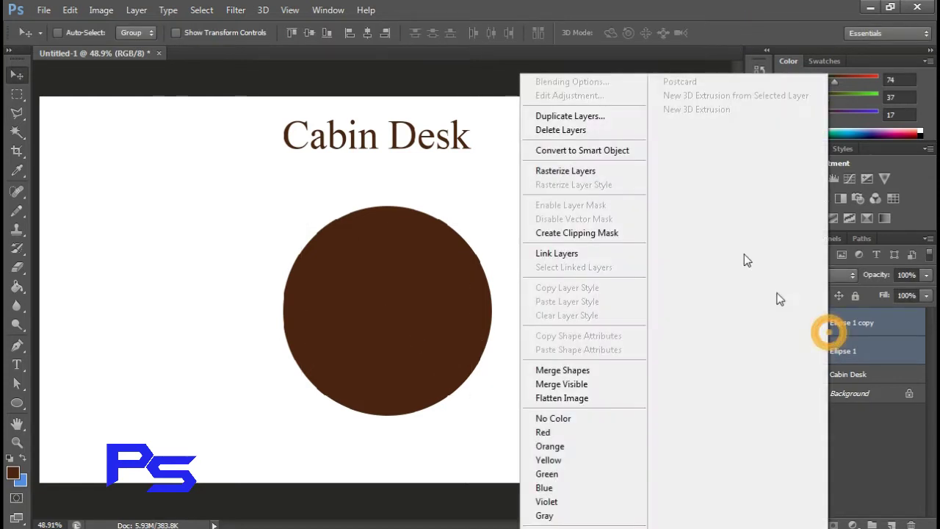
pyautogui.click(607, 170)
pyautogui.click(844, 338)
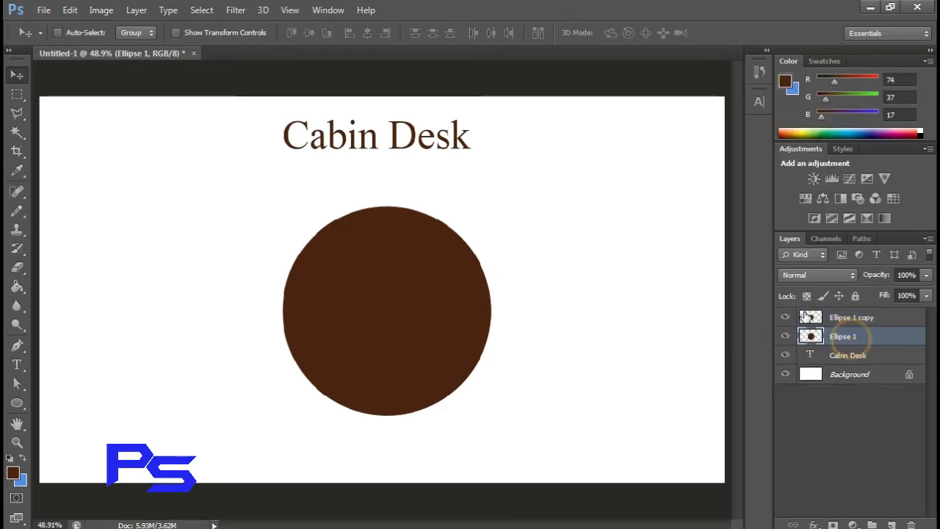
pyautogui.keyDown('ctrl'); pyautogui.click(811, 317); pyautogui.keyUp('ctrl')
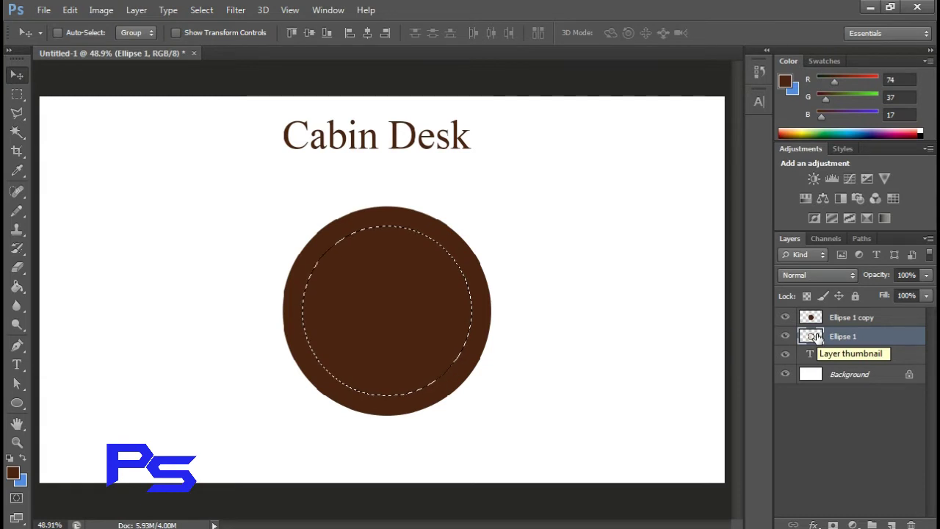
pyautogui.press('Delete')
pyautogui.hotkey('ctrl', 'd')
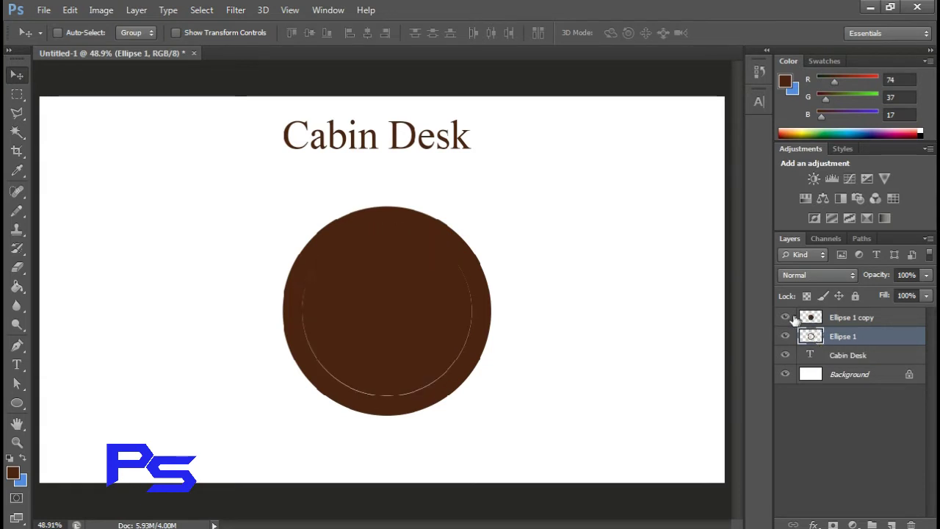
pyautogui.click(793, 317)
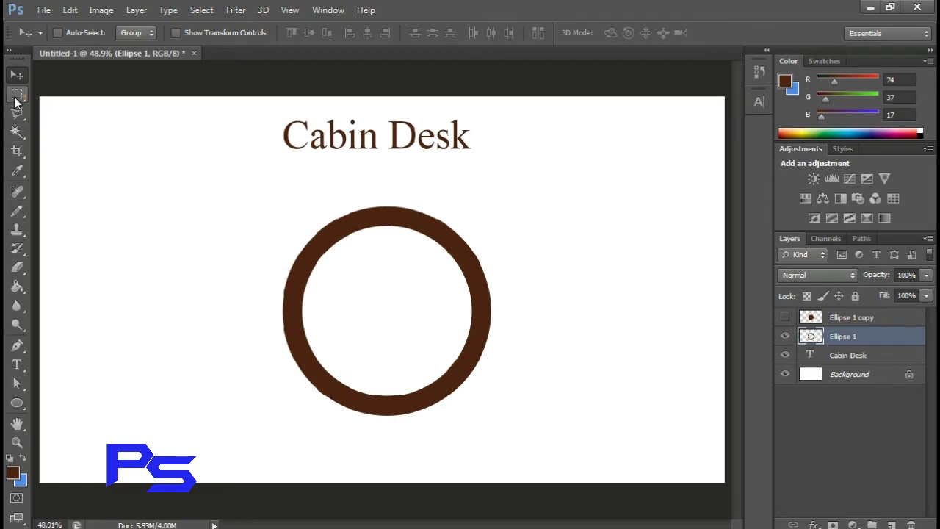
# Delete the right half of the ring with a rectangular selection
pyautogui.click(17, 95)
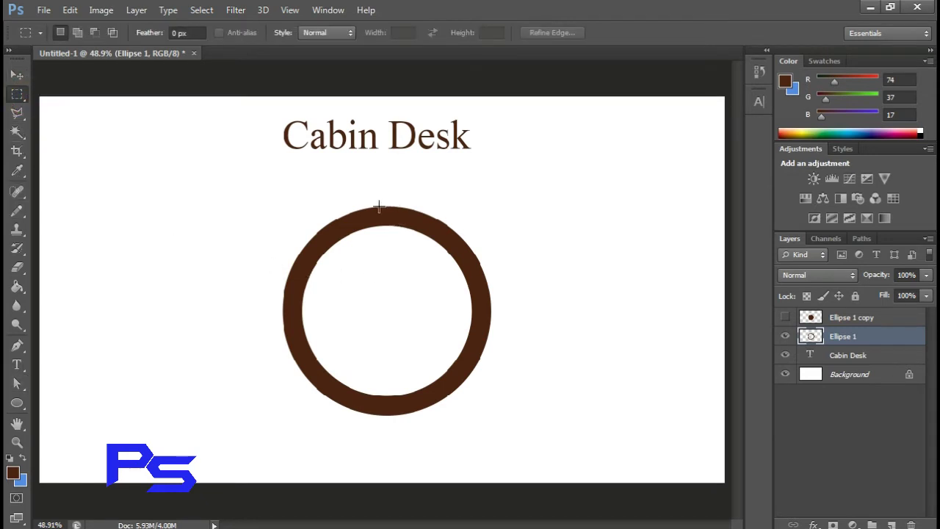
pyautogui.moveTo(395, 207); pyautogui.dragTo(548, 422)
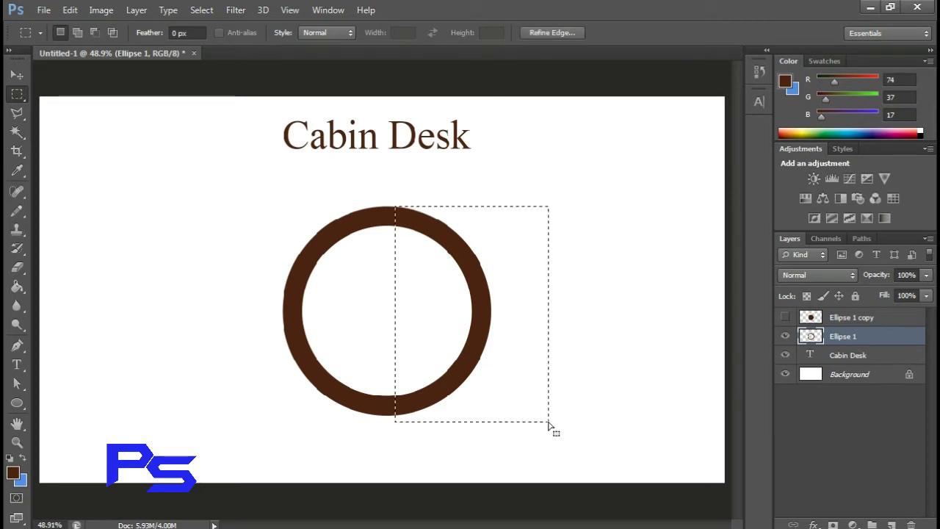
pyautogui.press('Delete')
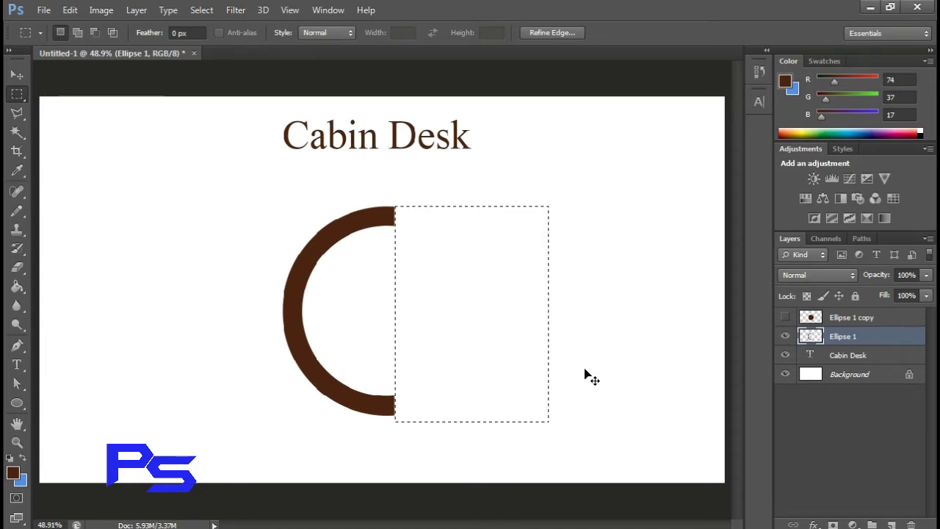
pyautogui.hotkey('ctrl', 'd')
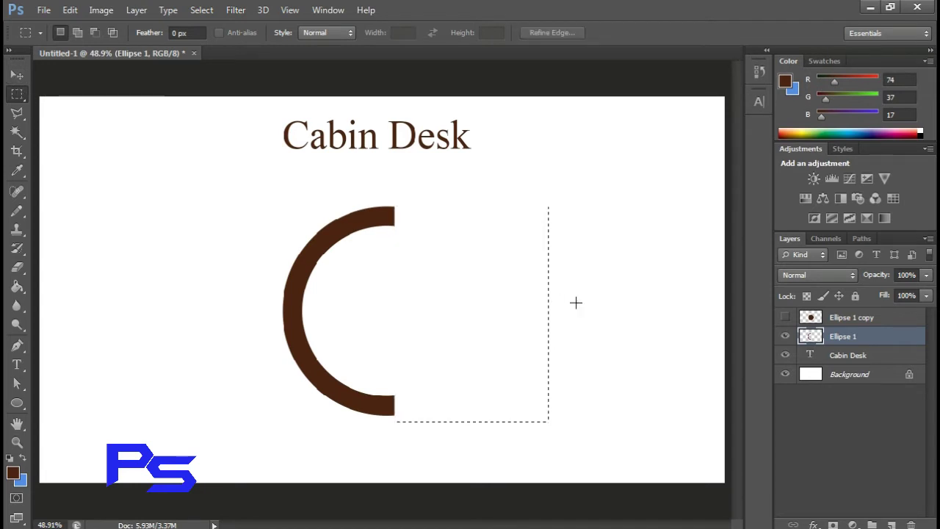
# Reposition the half ring and rotate it about -14° into a tilted C arc
pyautogui.press('v')
pyautogui.moveTo(282, 279); pyautogui.dragTo(304, 269)
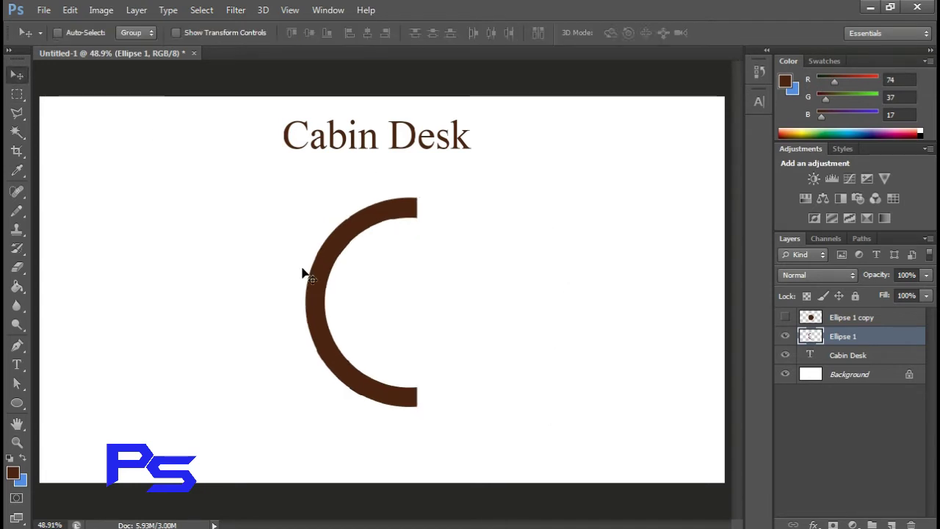
pyautogui.hotkey('ctrl', 't')
pyautogui.moveTo(429, 407)
pyautogui.mouseDown()
pyautogui.moveTo(424, 385)
pyautogui.moveTo(411, 385)
pyautogui.mouseUp()
pyautogui.click(738, 33)
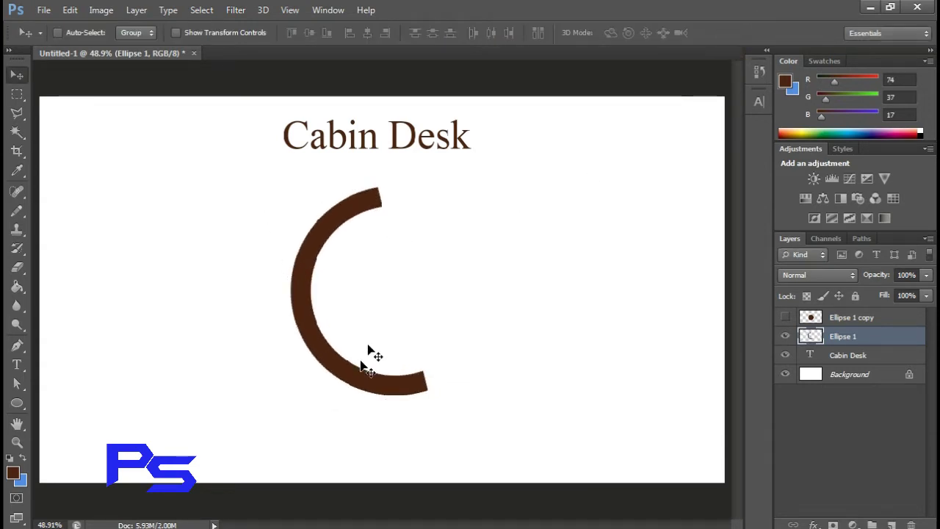
pyautogui.moveTo(359, 372); pyautogui.dragTo(353, 375)
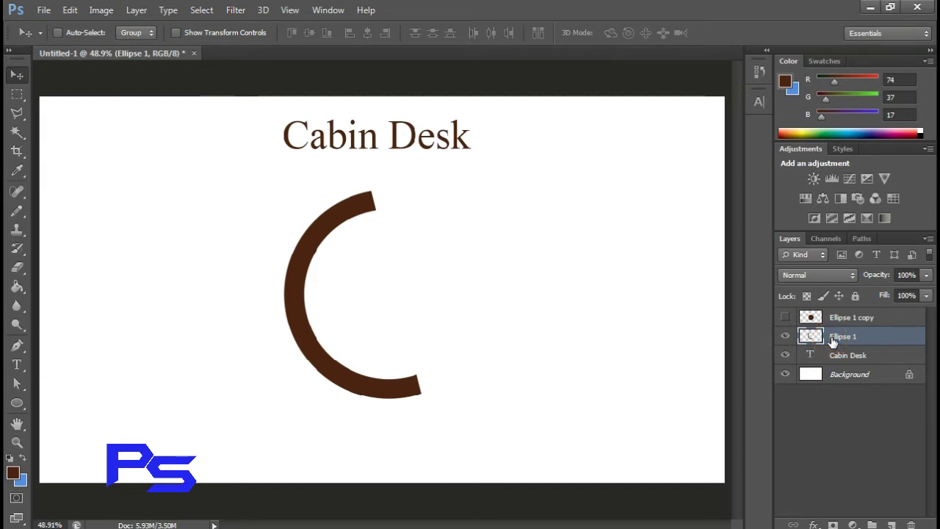
# Duplicate the arc, flip it horizontally and vertically, and move the copy up-right
pyautogui.hotkey('ctrl', 'j')
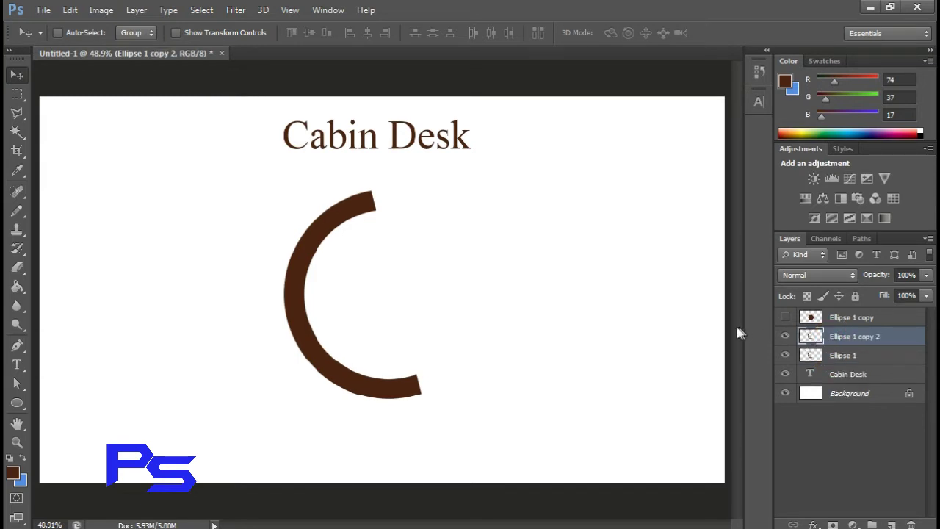
pyautogui.hotkey('ctrl', 't')
pyautogui.rightClick(364, 279)
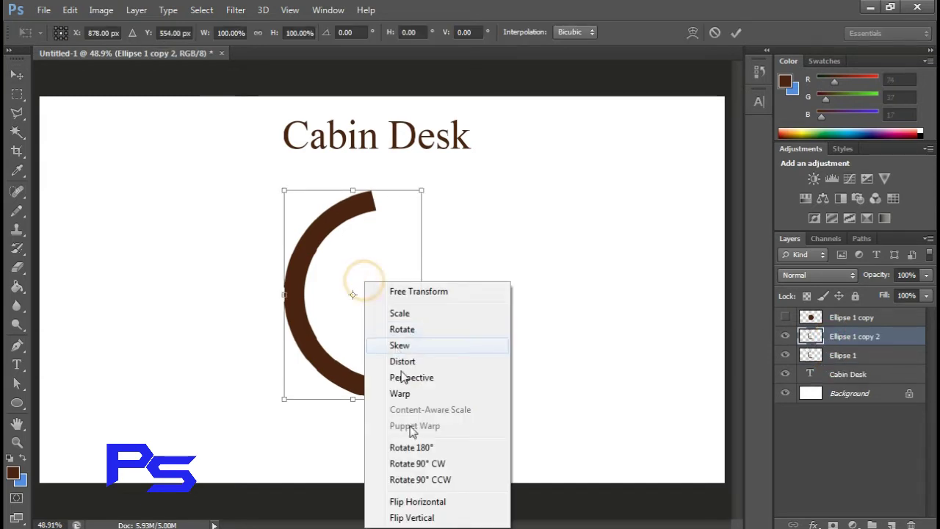
pyautogui.click(413, 504)
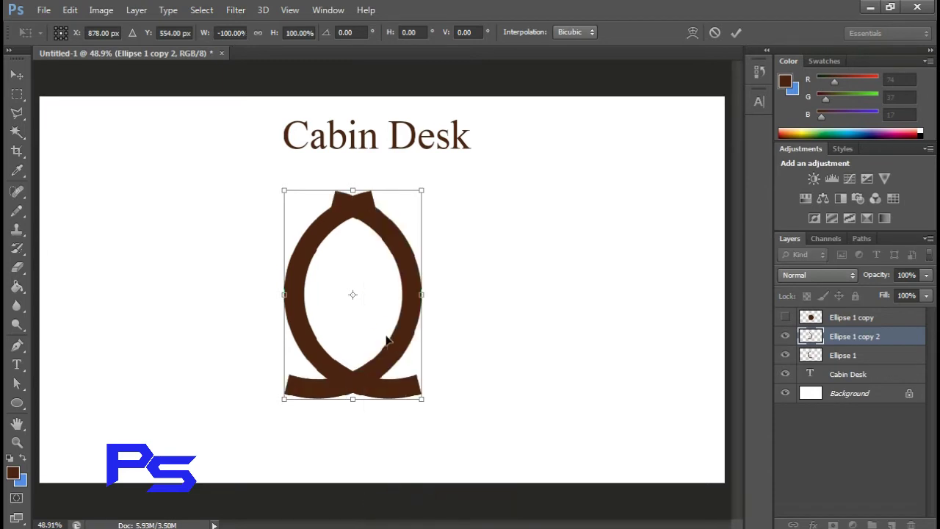
pyautogui.rightClick(387, 339)
pyautogui.click(426, 325)
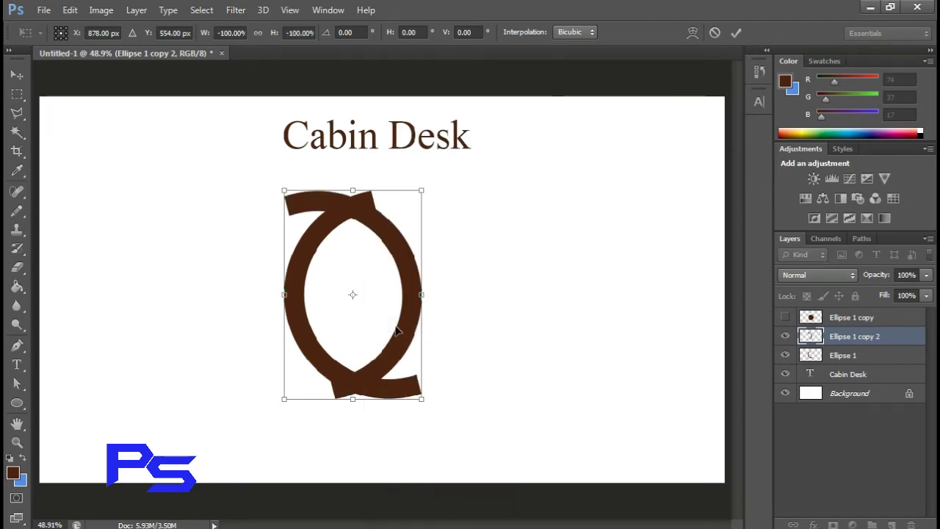
pyautogui.moveTo(394, 326)
pyautogui.mouseDown()
pyautogui.moveTo(504, 300)
pyautogui.moveTo(541, 258)
pyautogui.moveTo(482, 235)
pyautogui.mouseUp()
pyautogui.click(736, 33)
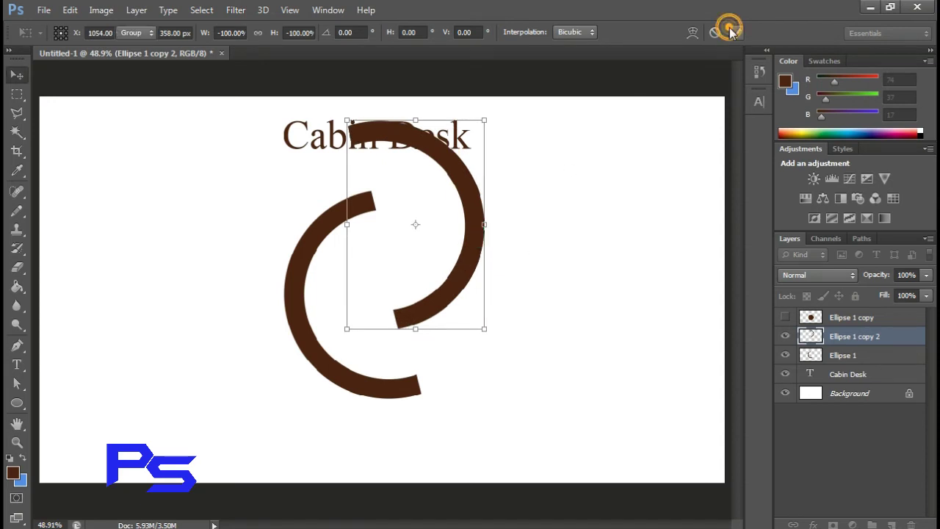
pyautogui.click(861, 354)
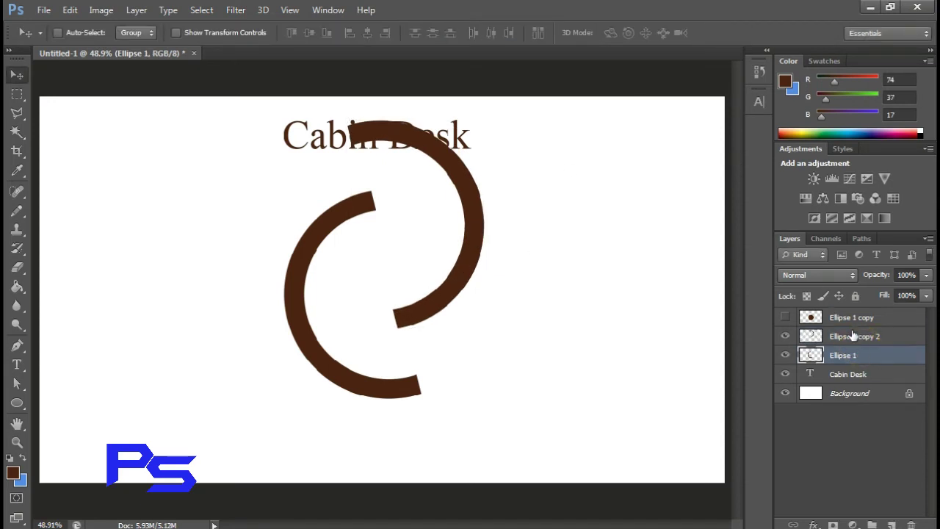
# Hide the Cabin Desk text layer and shift the arcs down-left
pyautogui.keyDown('ctrl'); pyautogui.click(856, 334); pyautogui.keyUp('ctrl')
pyautogui.click(785, 374)
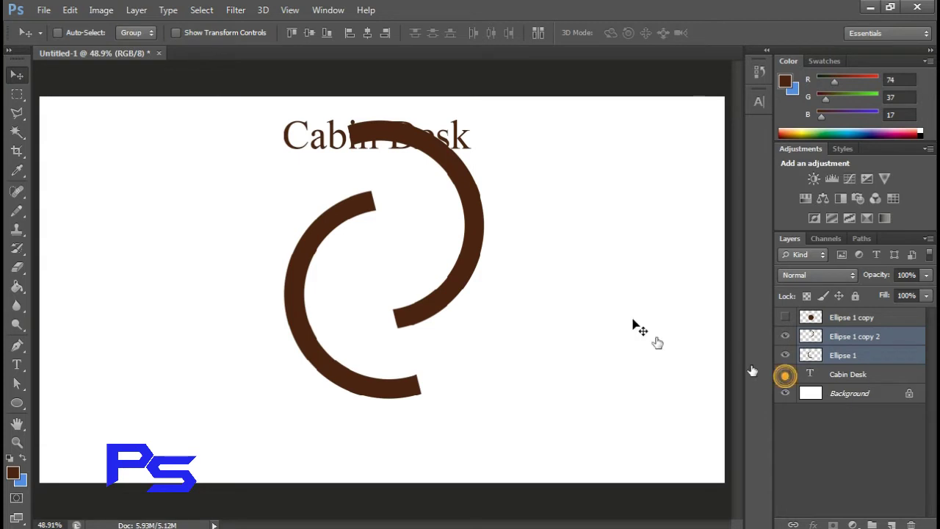
pyautogui.moveTo(546, 346); pyautogui.dragTo(533, 382)
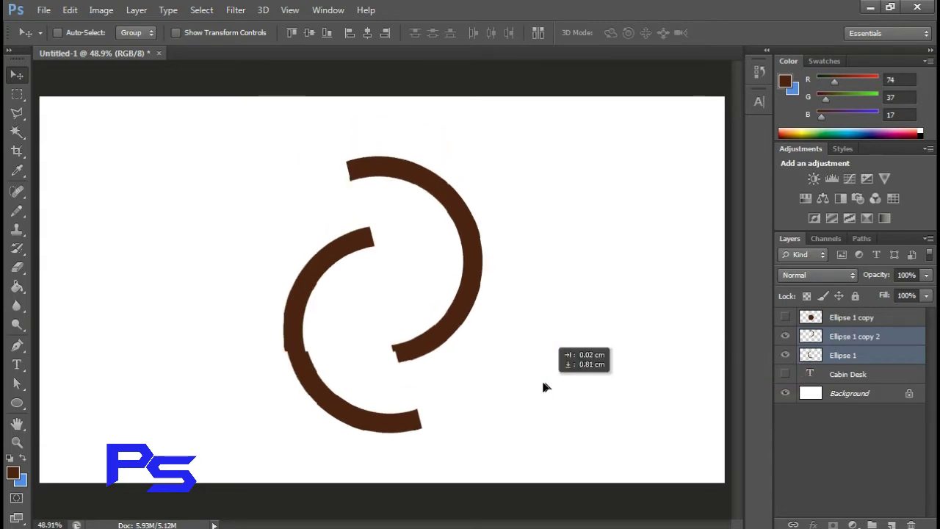
pyautogui.click(876, 357)
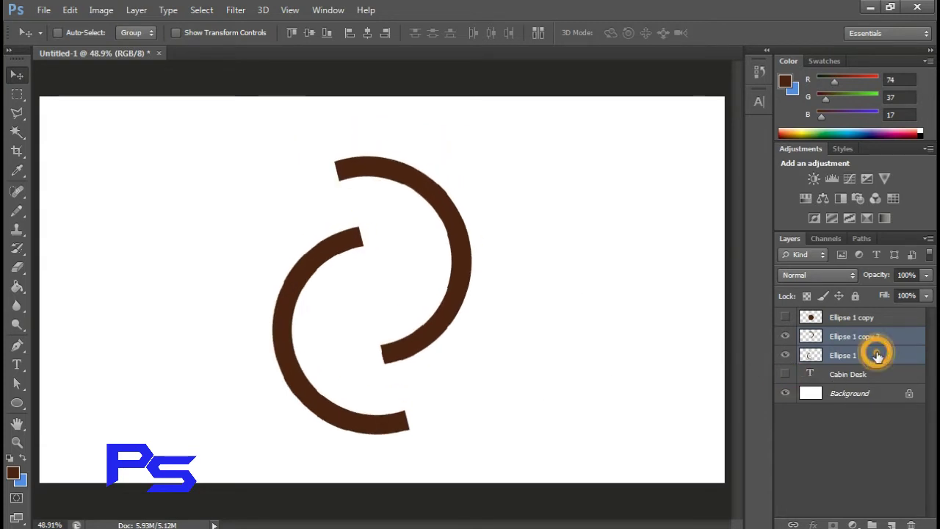
pyautogui.keyDown('ctrl'); pyautogui.click(867, 339); pyautogui.keyUp('ctrl')
pyautogui.click(862, 336)
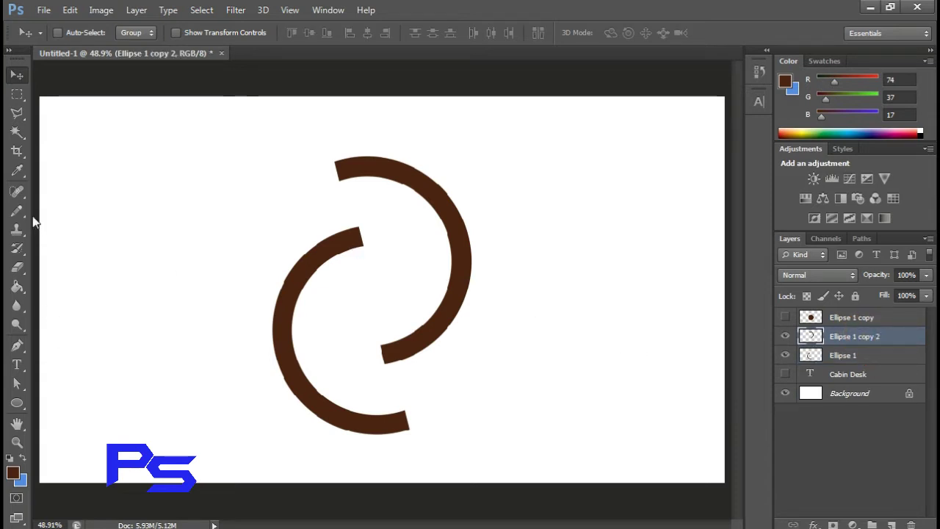
# Rotate both arc layers together 15° clockwise
pyautogui.keyDown('shift'); pyautogui.click(836, 357); pyautogui.keyUp('shift')
pyautogui.hotkey('ctrl', 't')
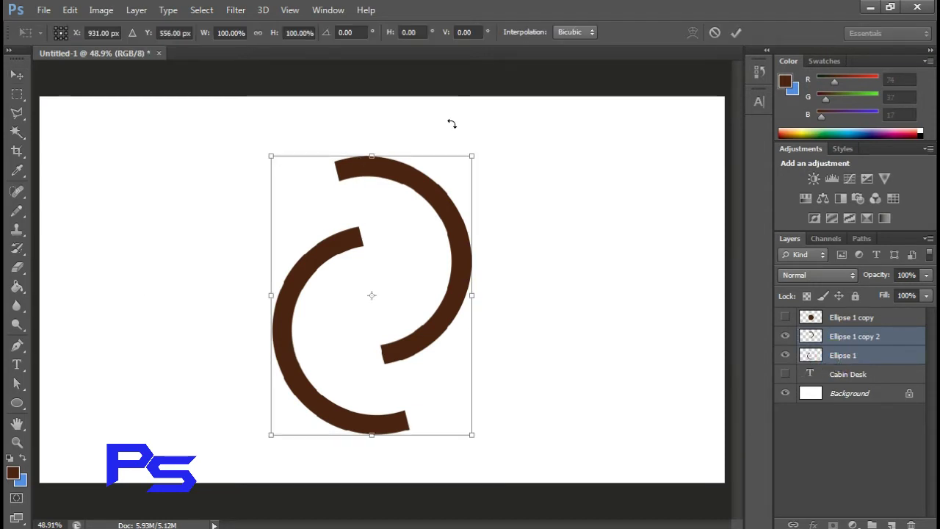
pyautogui.moveTo(471, 133); pyautogui.dragTo(502, 142)
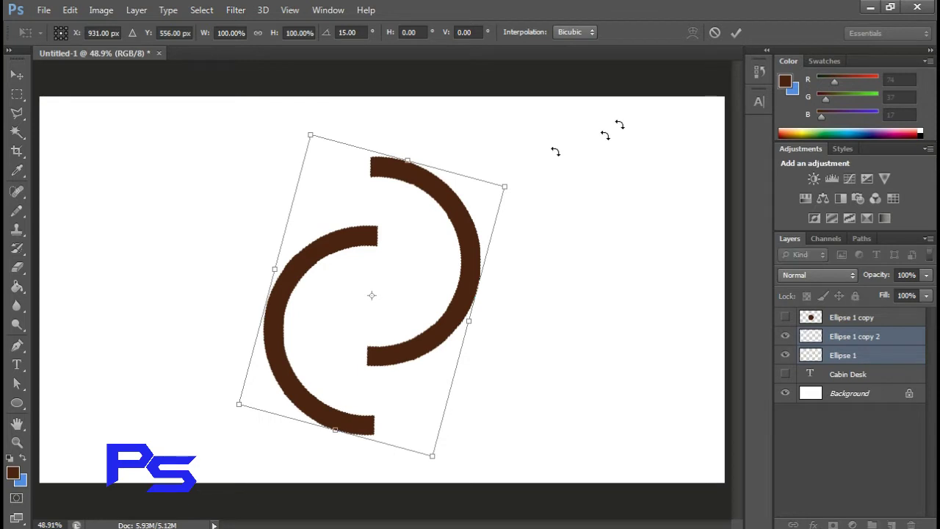
pyautogui.click(736, 32)
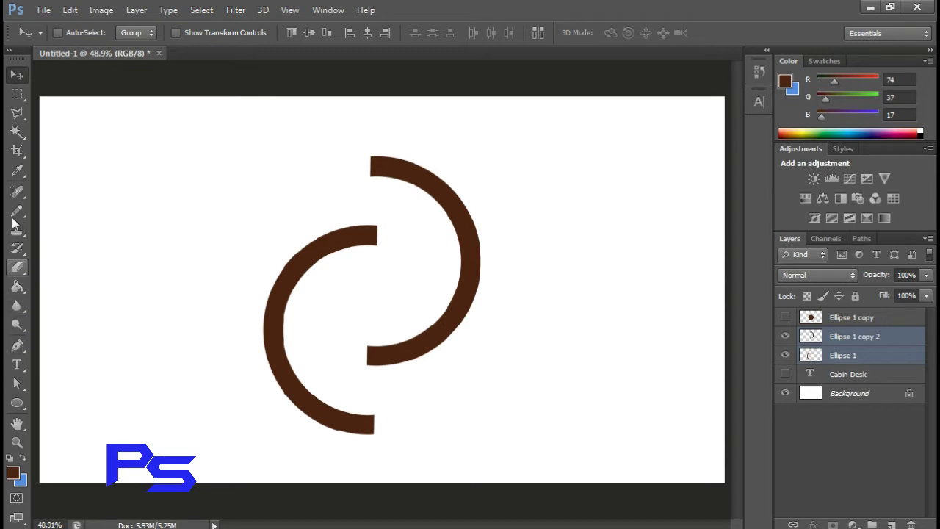
# Draw a narrow 46×197 px upright brown bar inside the left arc
pyautogui.click(21, 404)
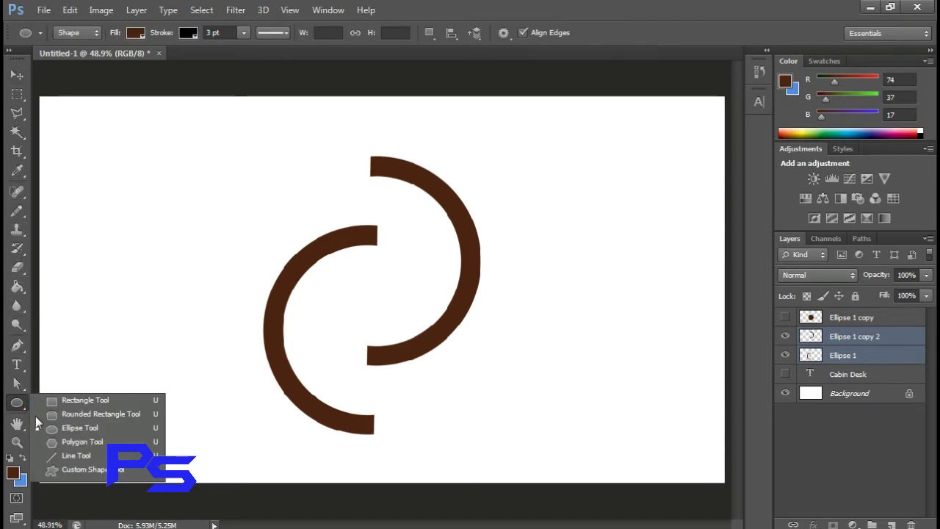
pyautogui.click(81, 401)
pyautogui.moveTo(309, 316); pyautogui.dragTo(342, 384)
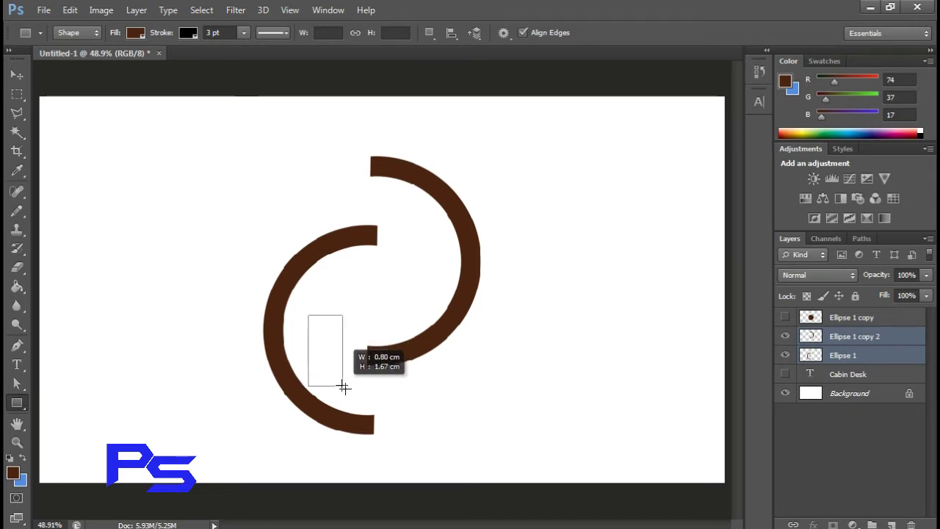
pyautogui.moveTo(343, 387); pyautogui.dragTo(333, 384)
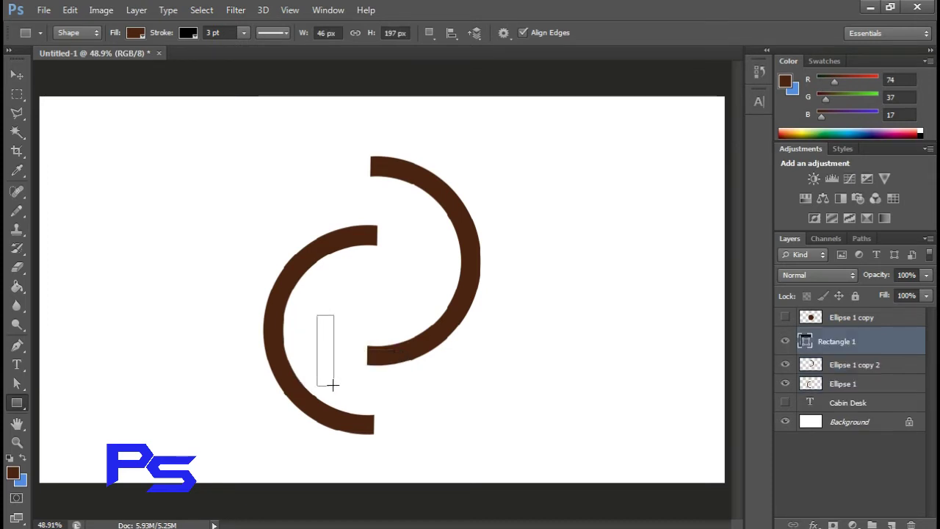
pyautogui.click(17, 75)
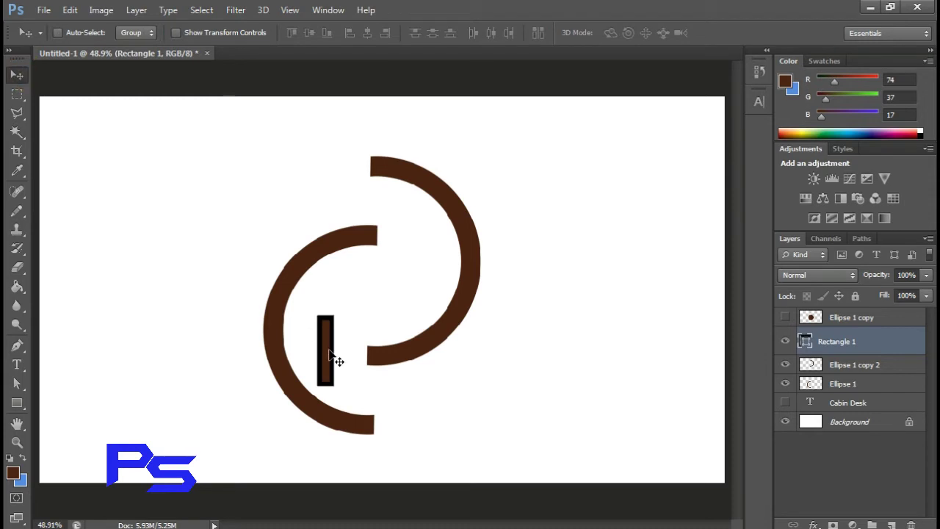
pyautogui.moveTo(329, 350); pyautogui.dragTo(342, 375)
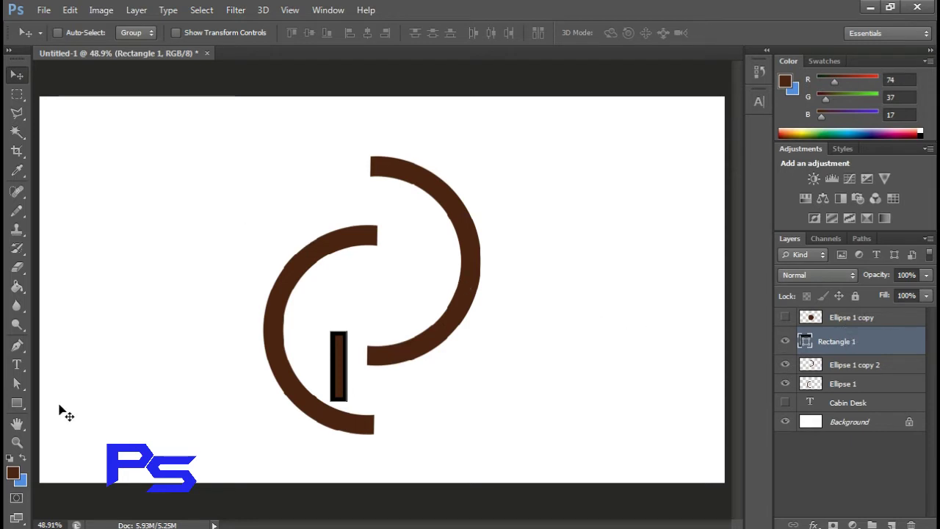
# Set the bar's stroke to No Color
pyautogui.press('u')
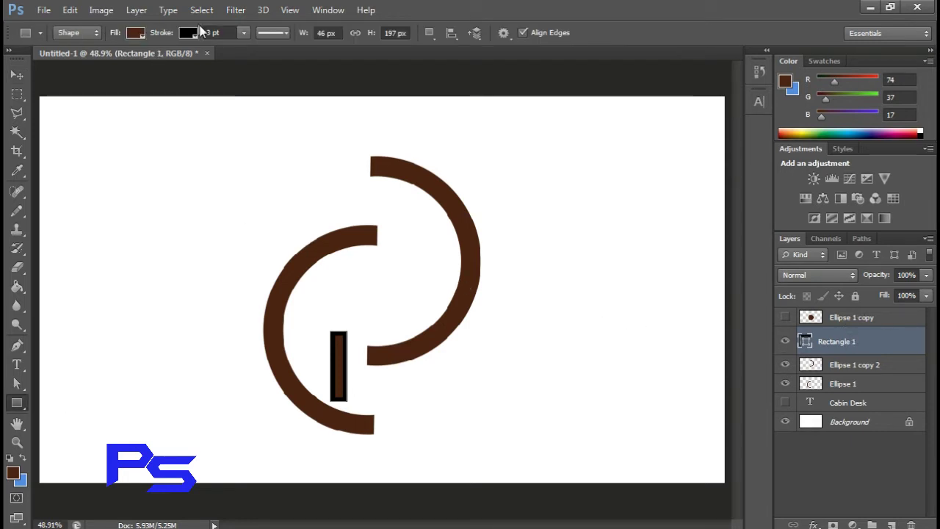
pyautogui.click(188, 32)
pyautogui.click(126, 61)
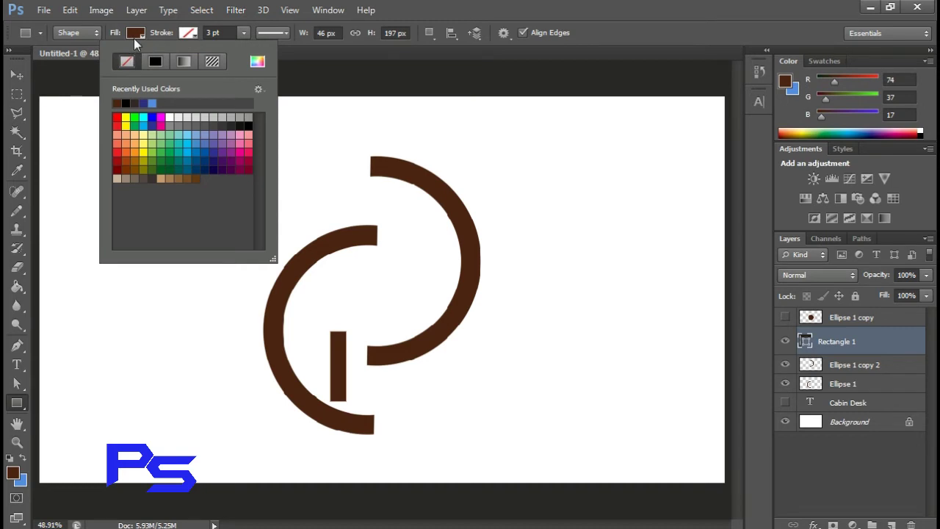
pyautogui.click(134, 33)
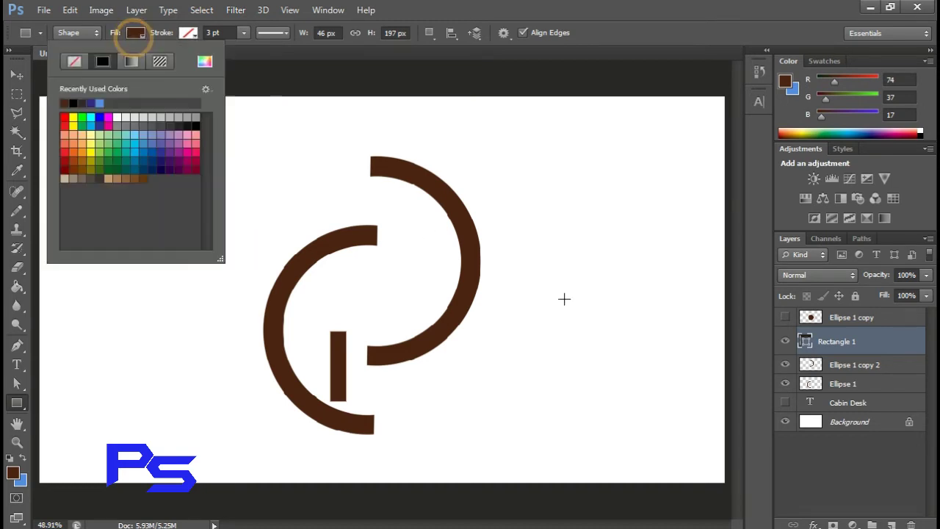
pyautogui.click(830, 353)
# Duplicate the bar, rotate it 90°, and shorten it into a 136×46 px seat at the base
pyautogui.hotkey('ctrl', 'j')
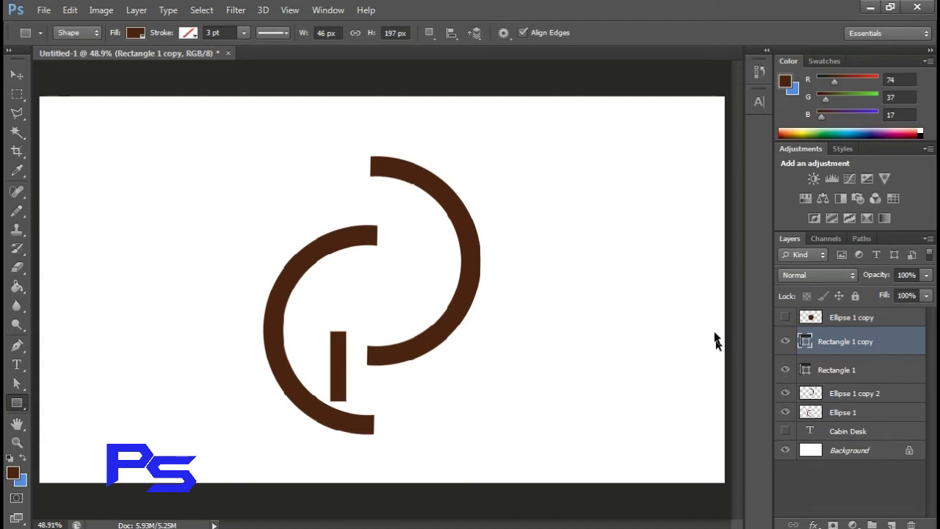
pyautogui.hotkey('ctrl', 't')
pyautogui.moveTo(350, 287)
pyautogui.mouseDown()
pyautogui.moveTo(351, 369)
pyautogui.moveTo(395, 394)
pyautogui.mouseUp()
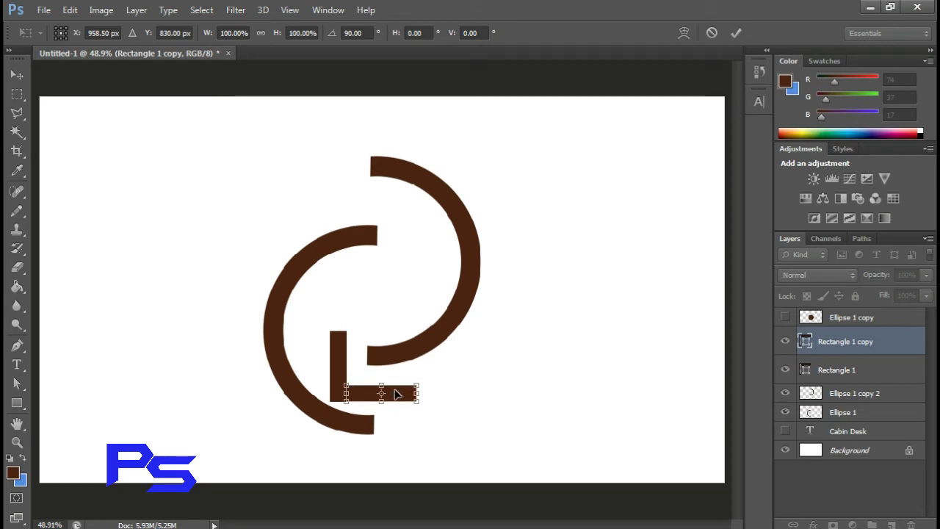
pyautogui.click(735, 32)
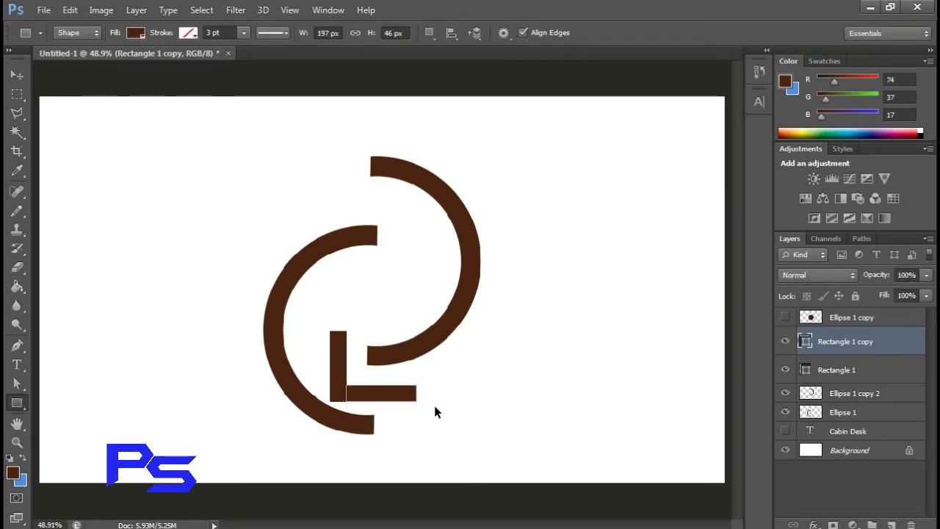
pyautogui.hotkey('ctrl', 't')
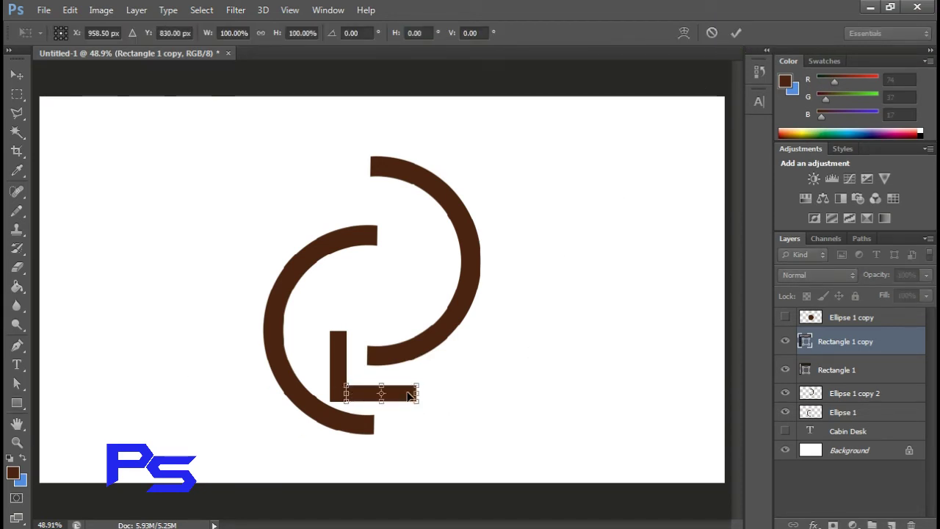
pyautogui.moveTo(409, 394); pyautogui.dragTo(387, 395)
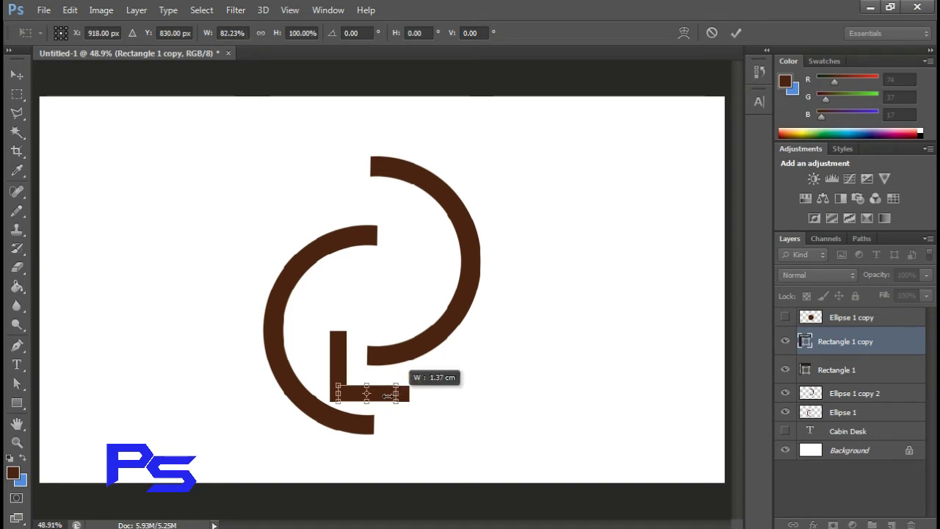
pyautogui.click(735, 33)
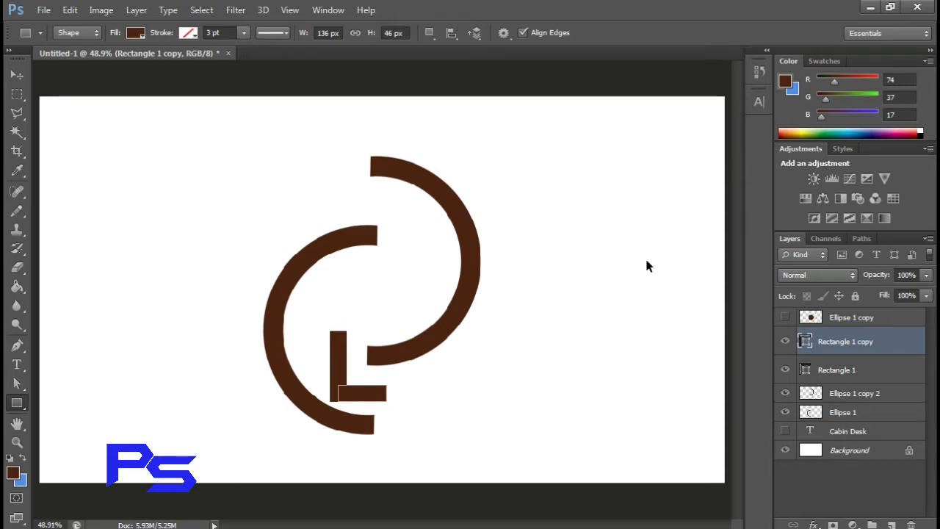
# Duplicate the seat bar and rotate it upright into a 46×136 px leg at its right end
pyautogui.hotkey('ctrl', 'j')
pyautogui.hotkey('ctrl', 't')
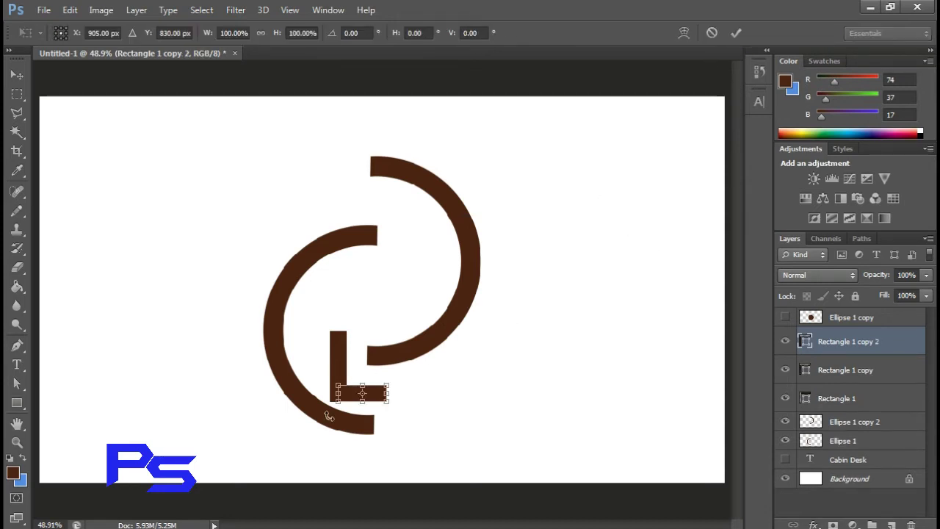
pyautogui.moveTo(402, 393)
pyautogui.mouseDown()
pyautogui.moveTo(373, 437)
pyautogui.moveTo(361, 420)
pyautogui.moveTo(395, 431)
pyautogui.mouseUp()
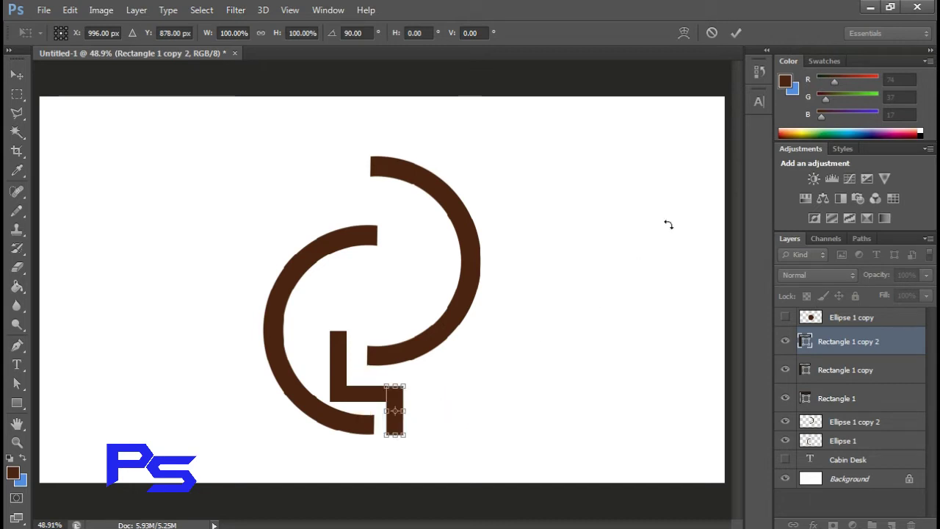
pyautogui.click(734, 34)
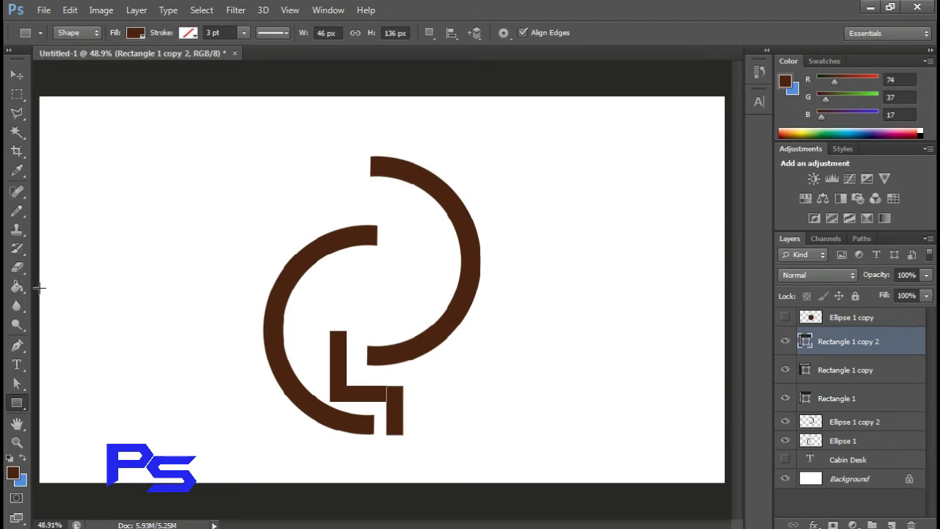
pyautogui.click(18, 406)
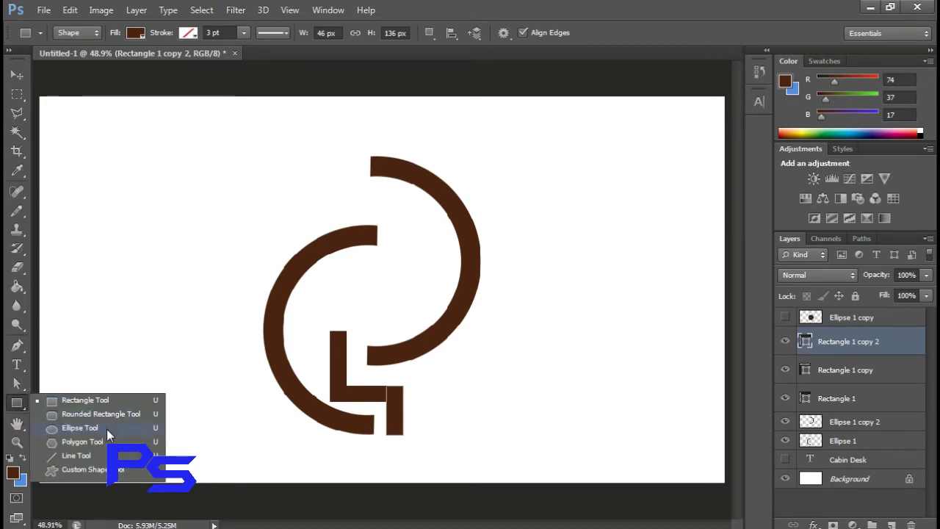
# Draw a small brown circle head above the figure's body and nudge it up-right
pyautogui.click(106, 429)
pyautogui.moveTo(342, 310); pyautogui.dragTo(361, 328)
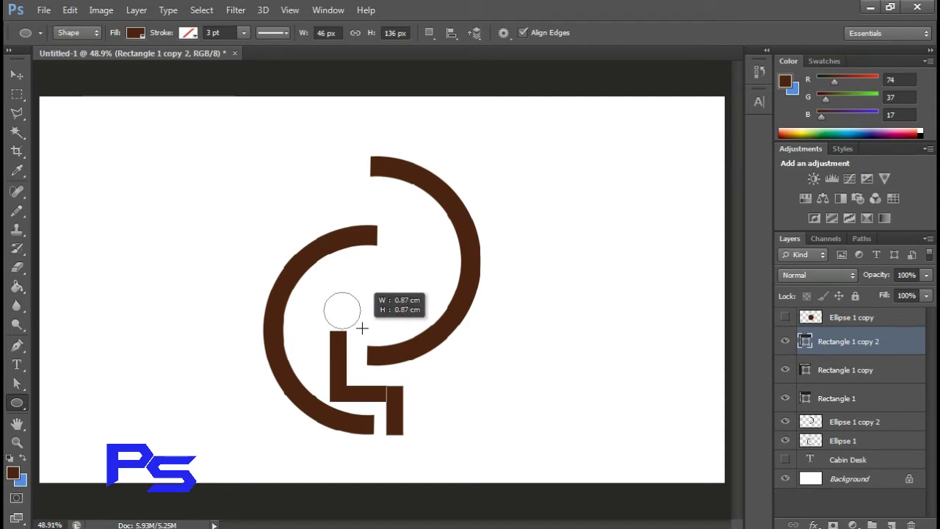
pyautogui.moveTo(361, 328); pyautogui.dragTo(361, 334)
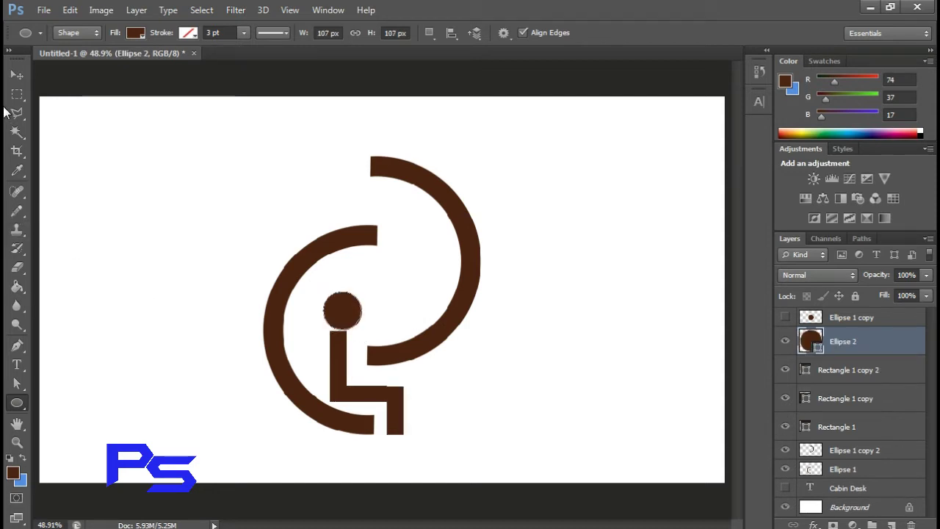
pyautogui.click(17, 74)
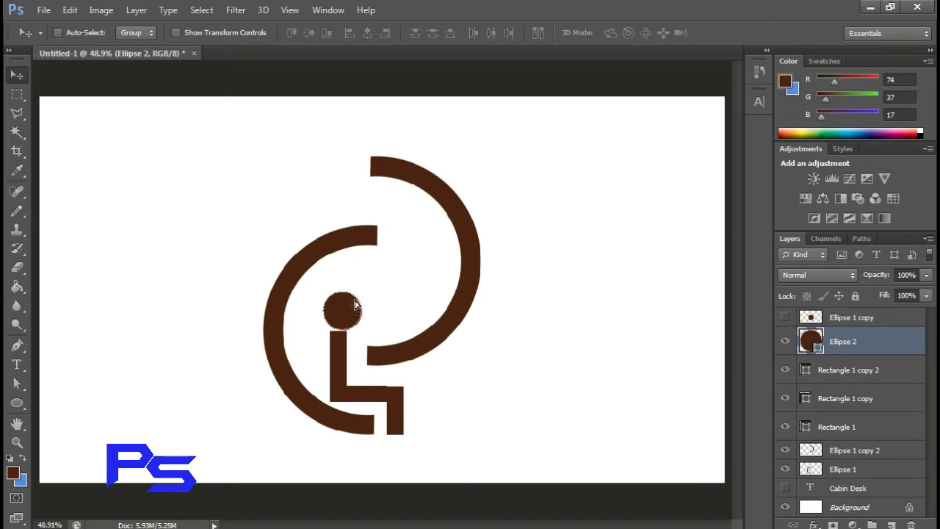
pyautogui.moveTo(355, 304); pyautogui.dragTo(357, 300)
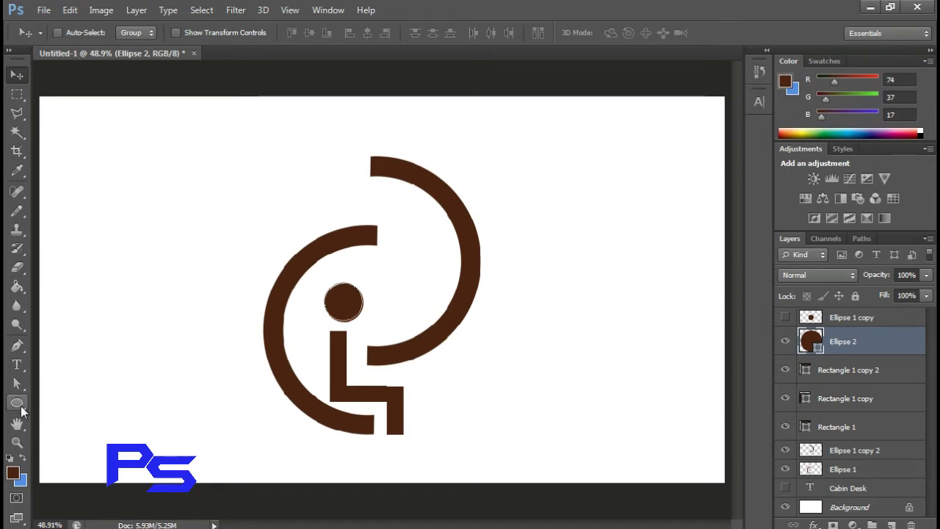
# Draw a thin diagonal line beside the figure's body
pyautogui.click(17, 402)
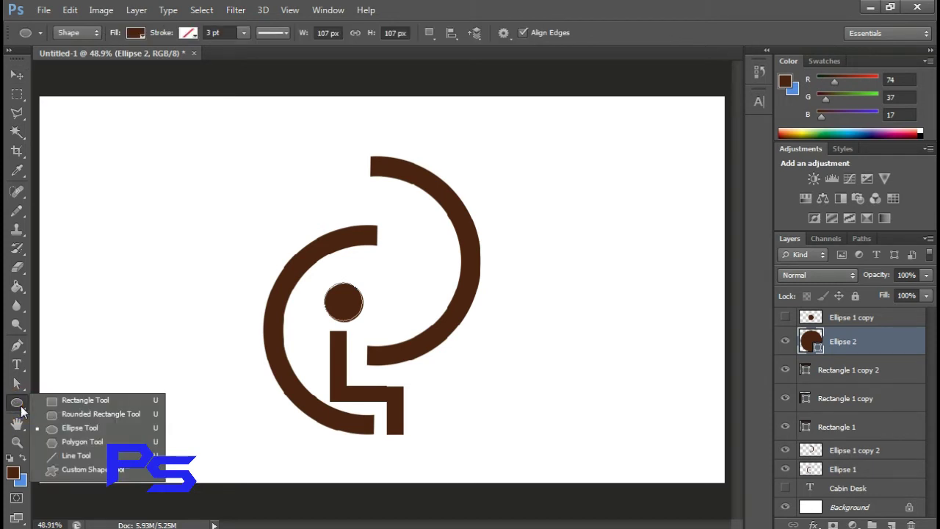
pyautogui.click(79, 455)
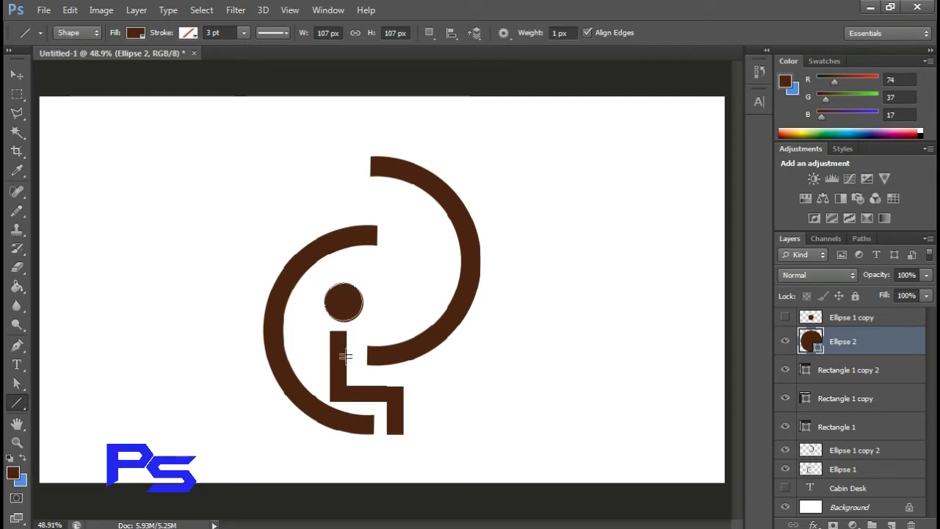
pyautogui.moveTo(345, 356); pyautogui.dragTo(375, 334)
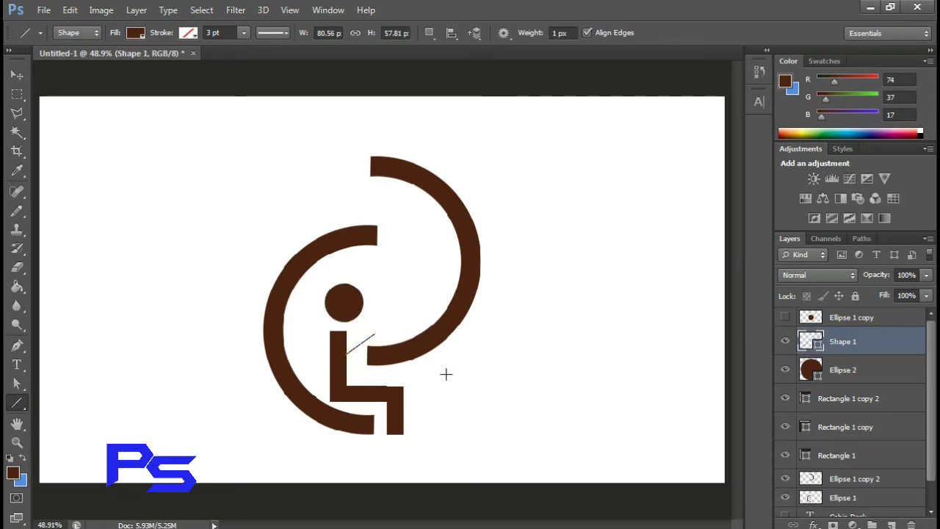
# Replace the diagonal line with a thin rectangle bar across the figure's body
pyautogui.hotkey('ctrl', 'z')
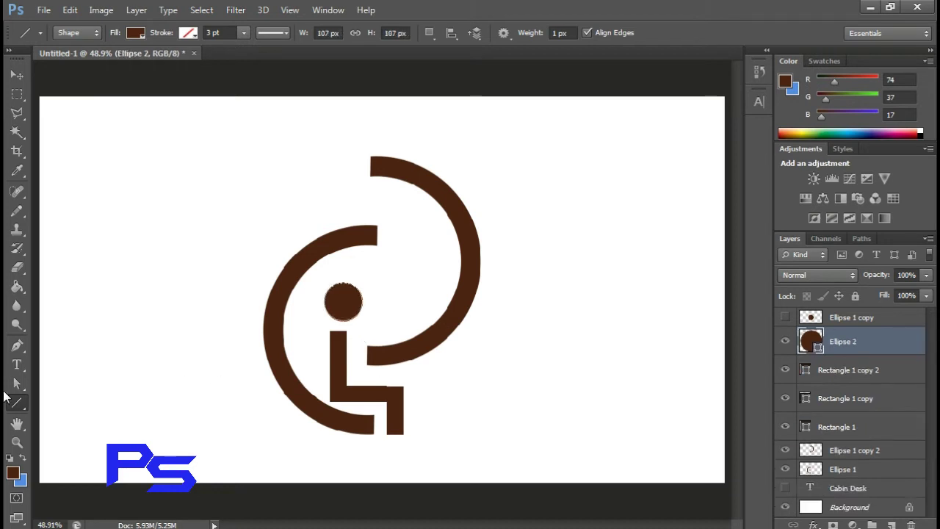
pyautogui.click(17, 402)
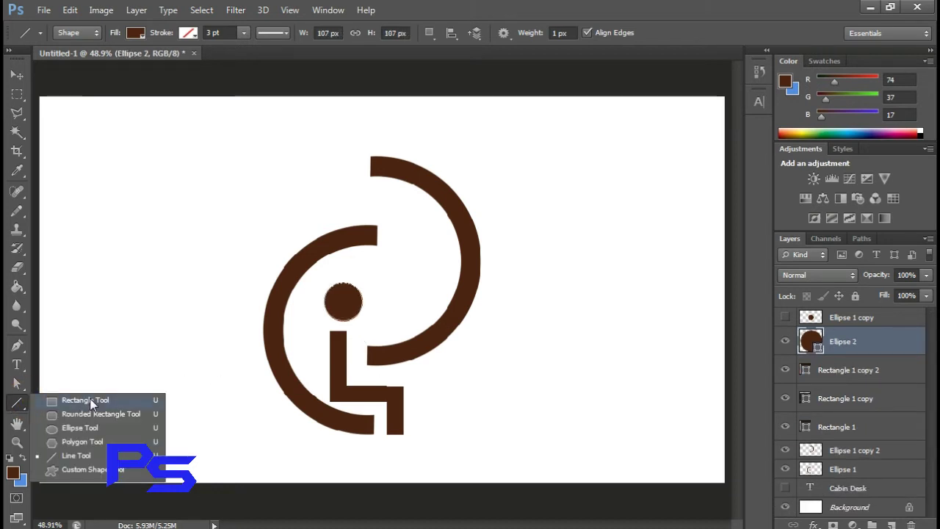
pyautogui.click(86, 400)
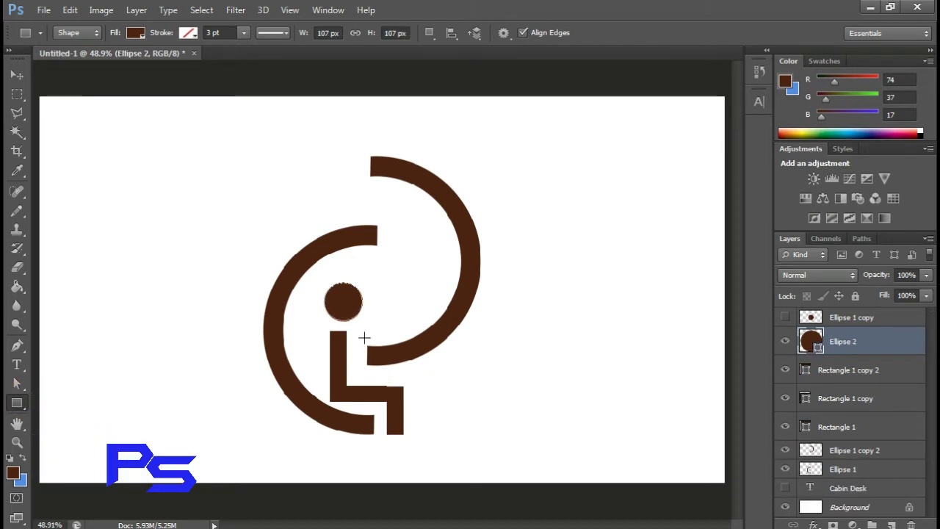
pyautogui.moveTo(346, 344); pyautogui.dragTo(368, 338)
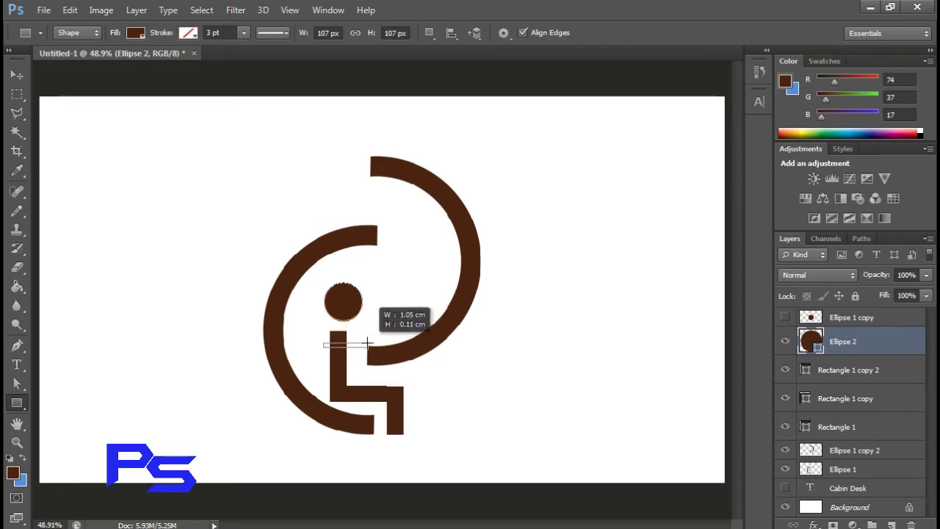
pyautogui.moveTo(368, 338); pyautogui.dragTo(368, 342)
# Rotate the Rectangle 2 arm bar to about -11.91° and shift it up-right toward the right arc
pyautogui.click(17, 74)
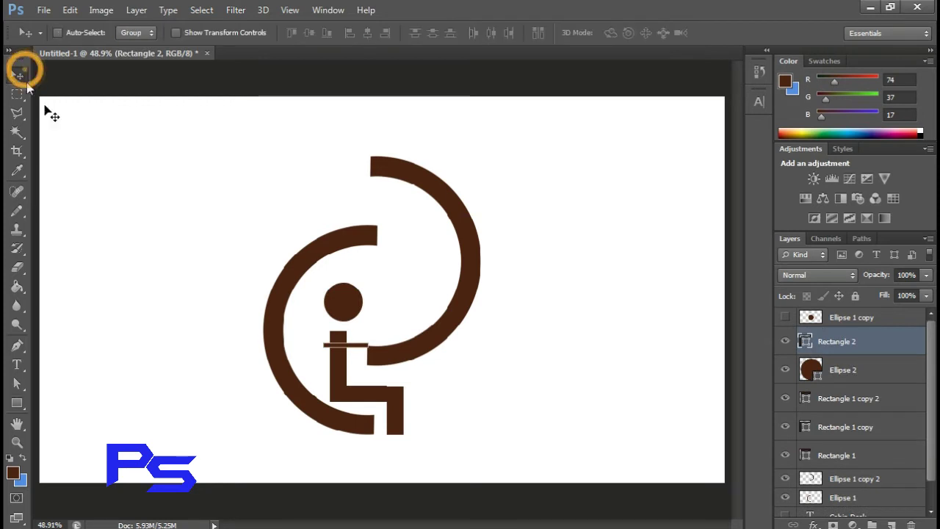
pyautogui.hotkey('ctrl', 't')
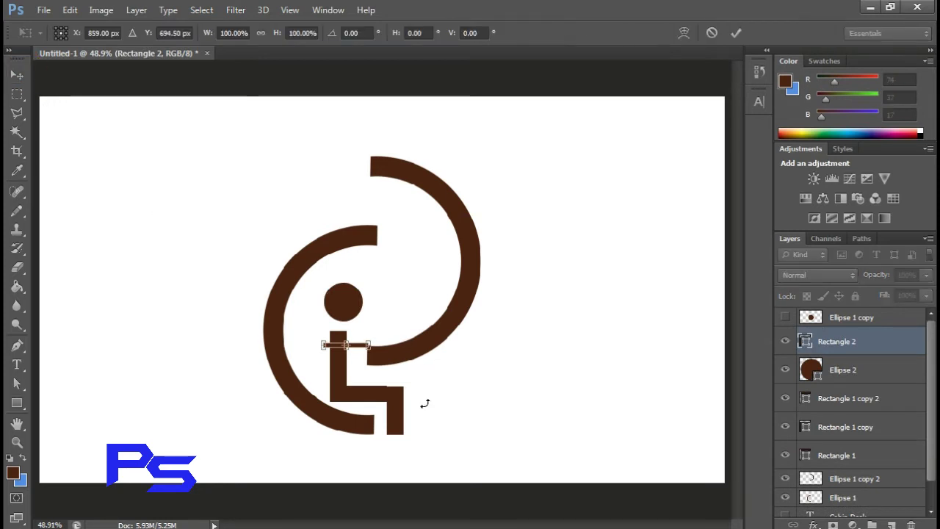
pyautogui.moveTo(424, 404); pyautogui.dragTo(433, 384)
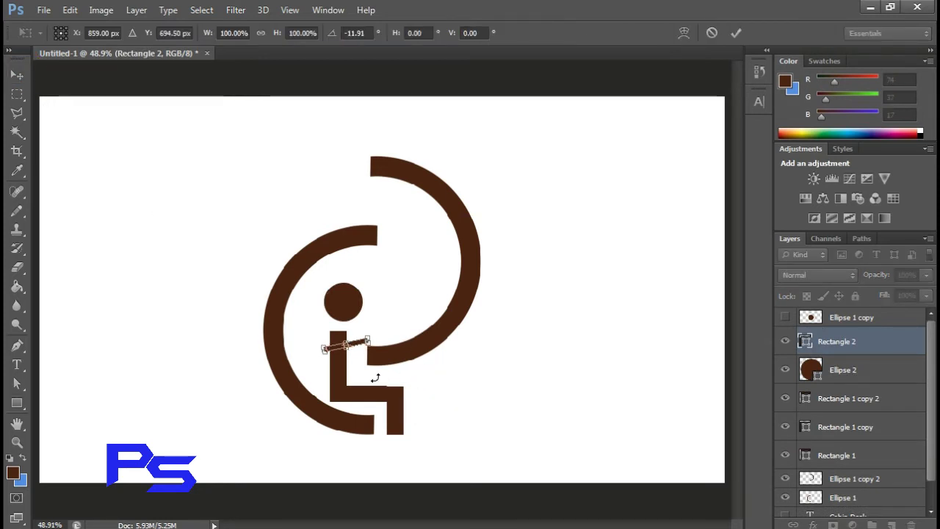
pyautogui.click(744, 32)
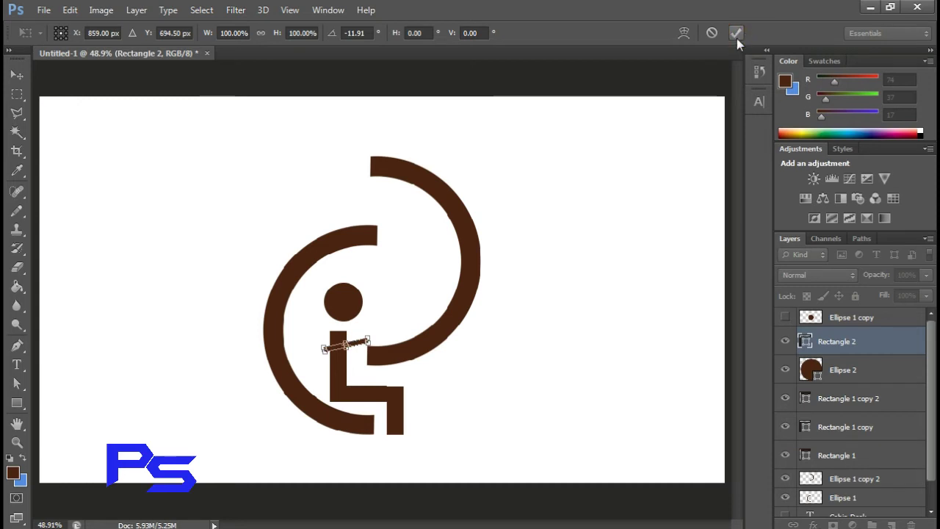
pyautogui.click(736, 38)
pyautogui.moveTo(464, 405); pyautogui.dragTo(477, 395)
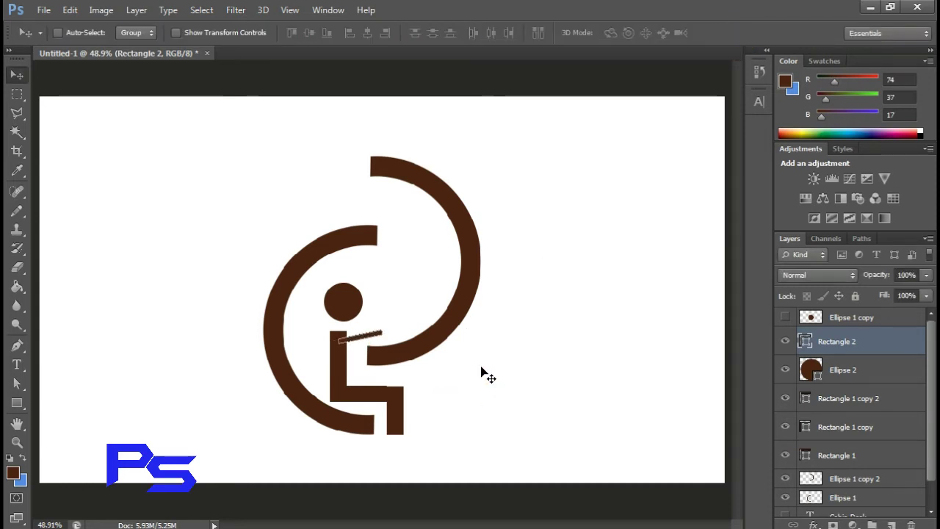
# Nudge the Rectangle 1 copy 2 leg shape slightly and select the right arc, Ellipse 1 copy 2
pyautogui.click(857, 404)
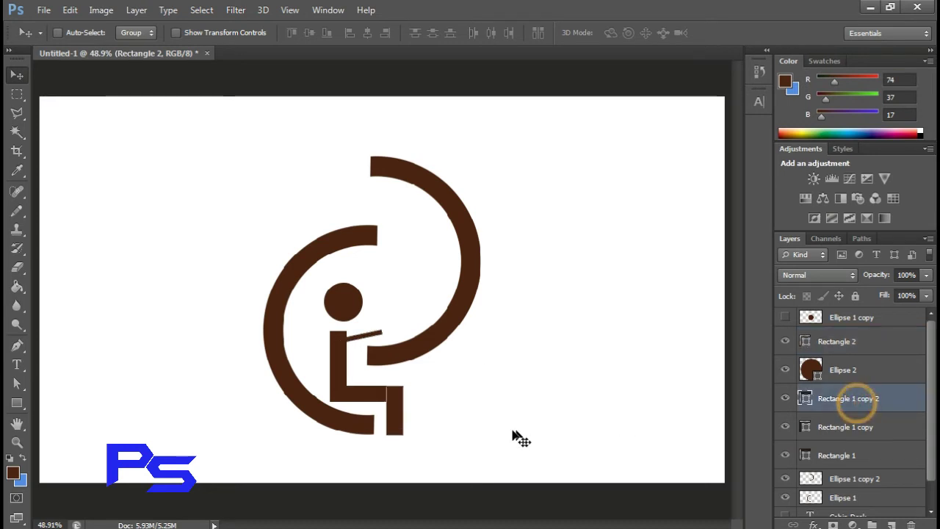
pyautogui.moveTo(395, 424); pyautogui.dragTo(399, 424)
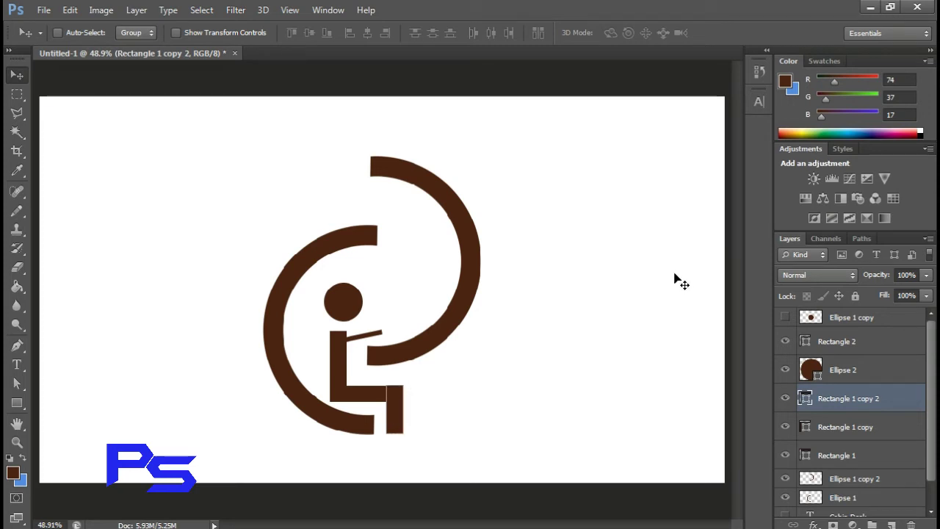
pyautogui.click(636, 307)
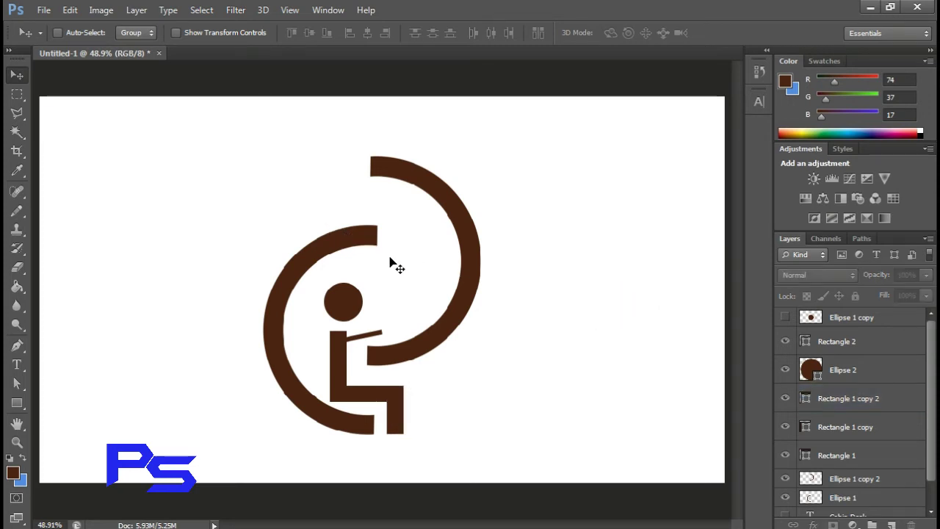
pyautogui.keyDown('ctrl'); pyautogui.click(474, 283); pyautogui.keyUp('ctrl')
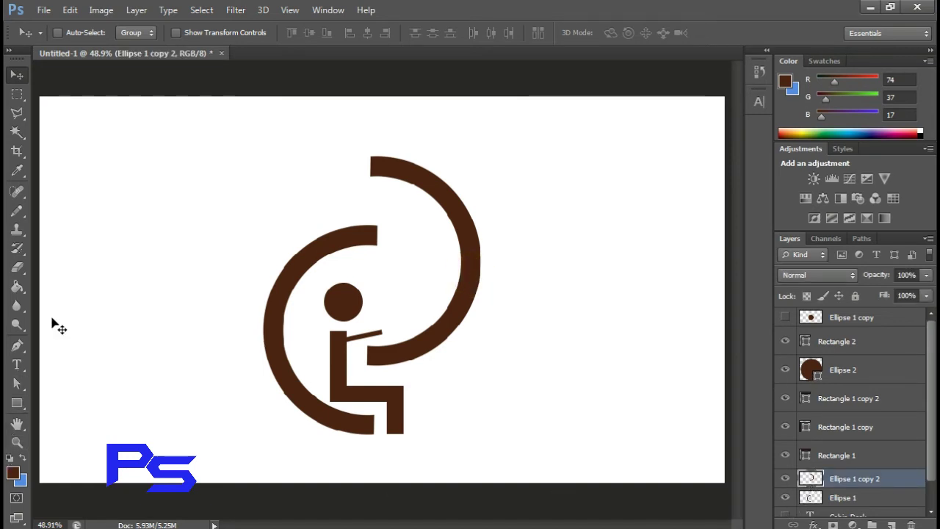
# Fill the right arc, Ellipse 1 copy 2, with black #000000 using the Paint Bucket
pyautogui.click(17, 286)
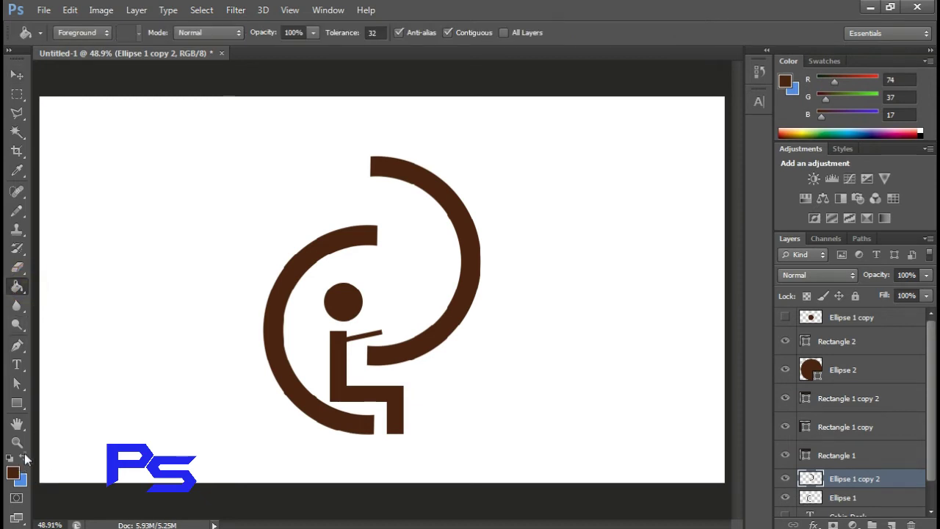
pyautogui.click(24, 456)
pyautogui.click(461, 270)
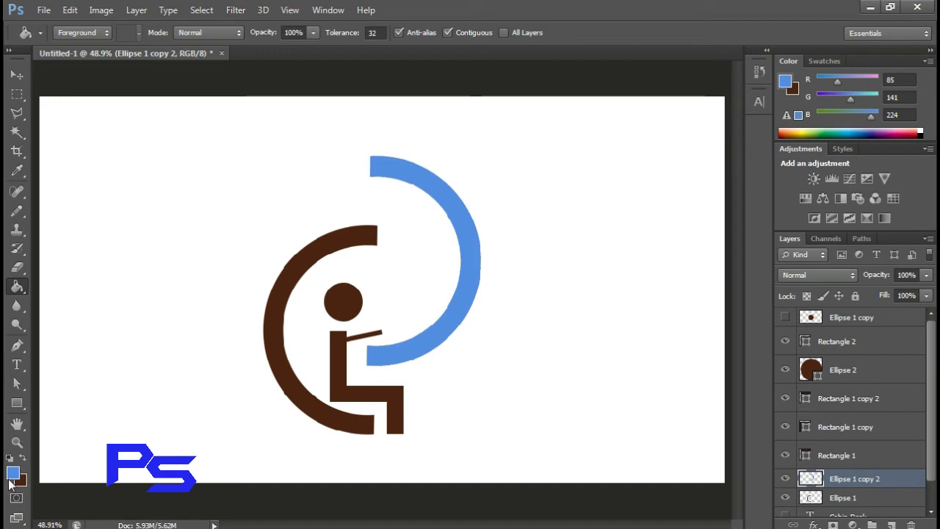
pyautogui.click(23, 457)
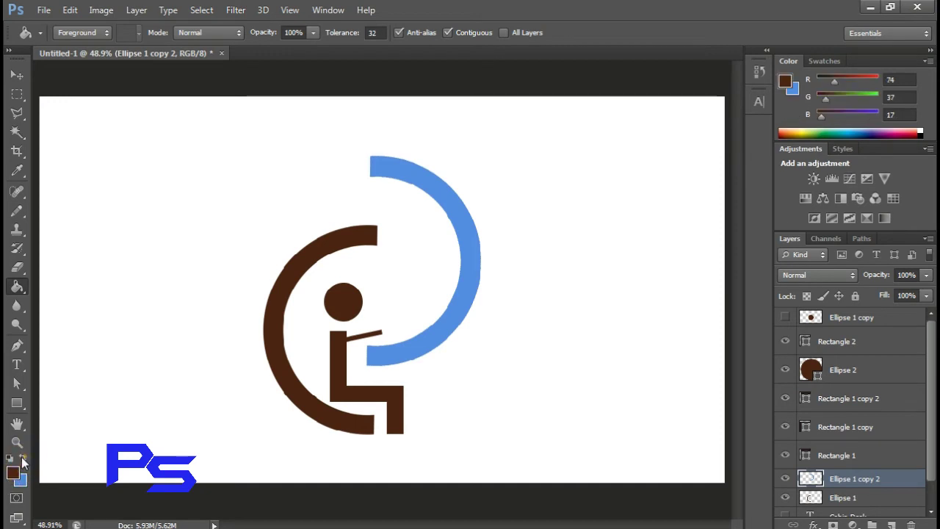
pyautogui.click(13, 474)
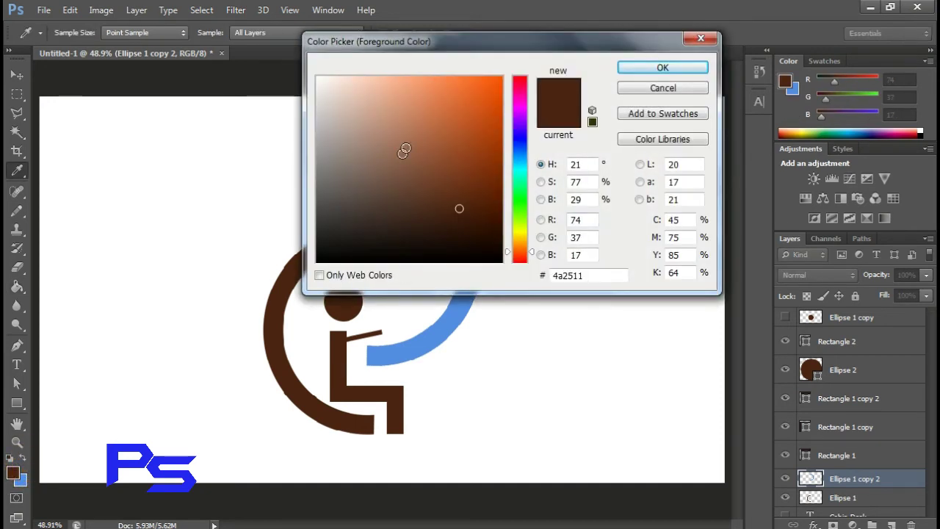
pyautogui.moveTo(405, 147); pyautogui.dragTo(313, 290)
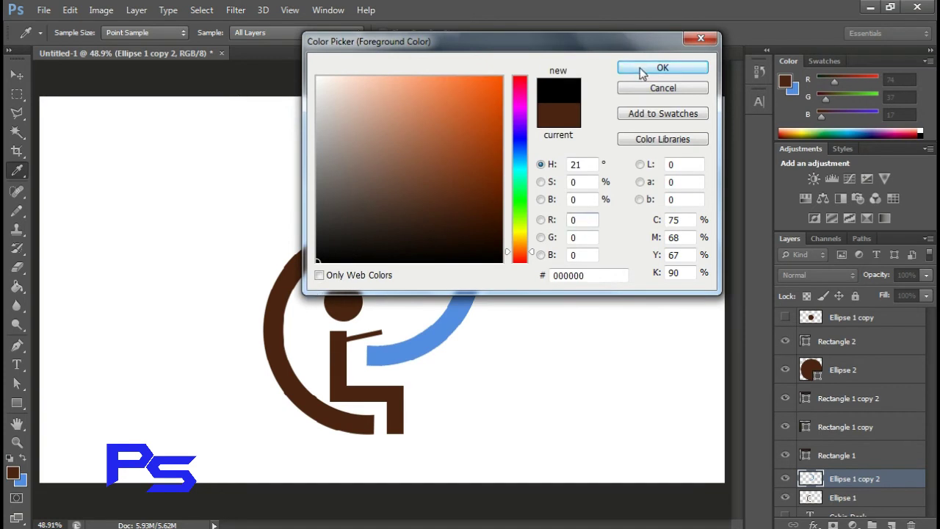
pyautogui.click(663, 66)
pyautogui.press('g')
pyautogui.click(469, 261)
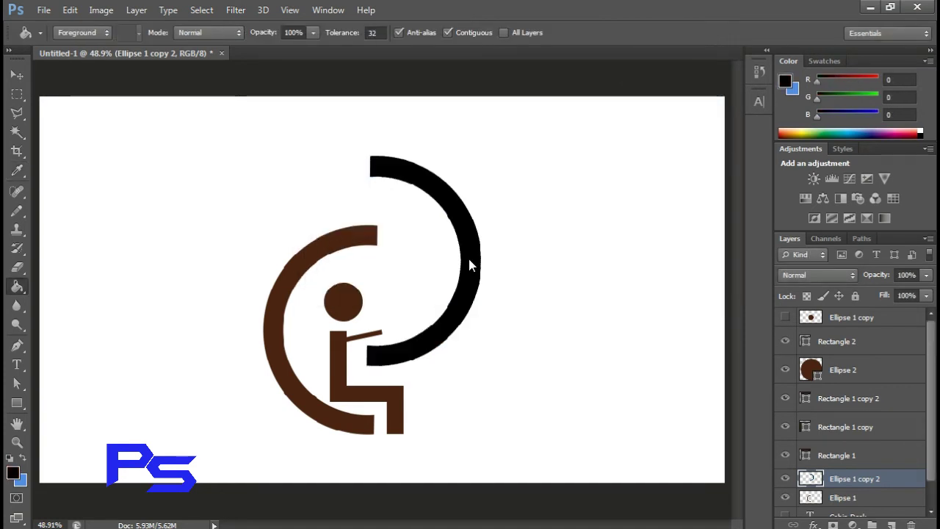
# Fill the left C arc, Ellipse 1, with the blue swatch
pyautogui.click(23, 458)
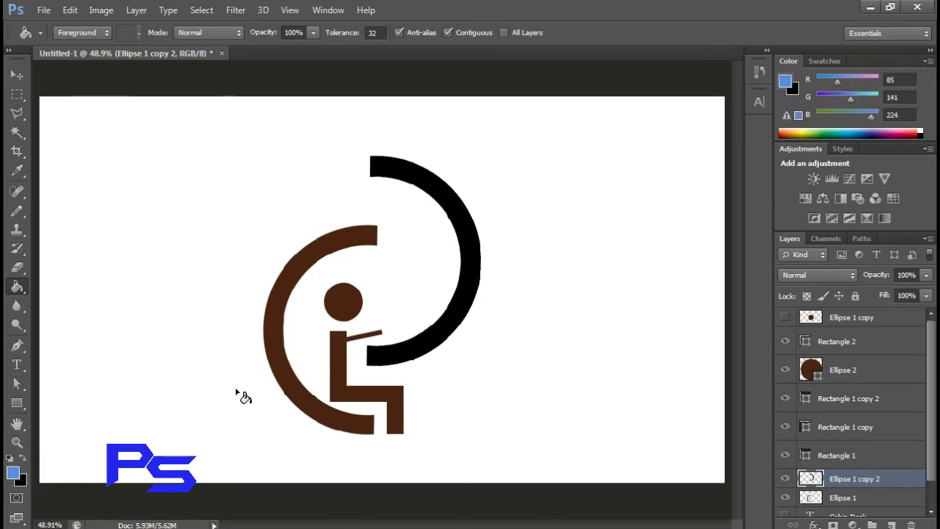
pyautogui.keyDown('ctrl'); pyautogui.click(279, 363); pyautogui.keyUp('ctrl')
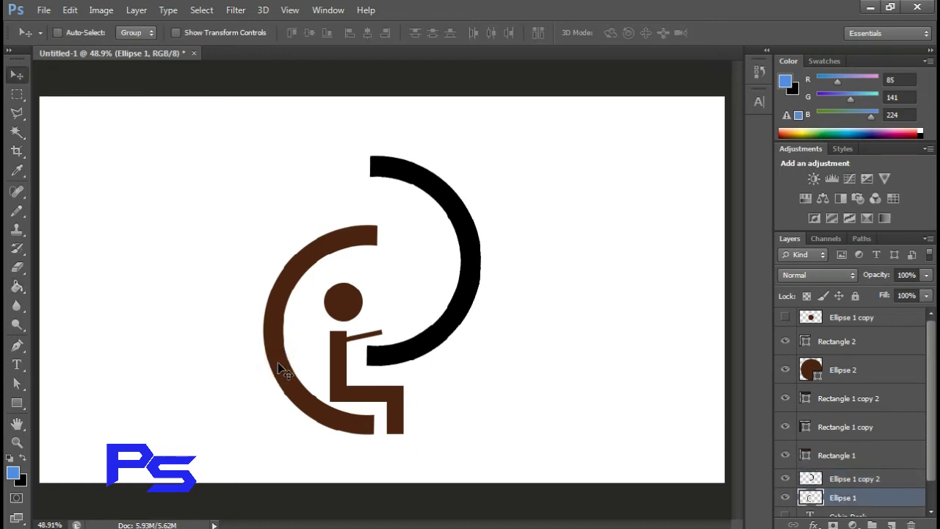
pyautogui.click(280, 368)
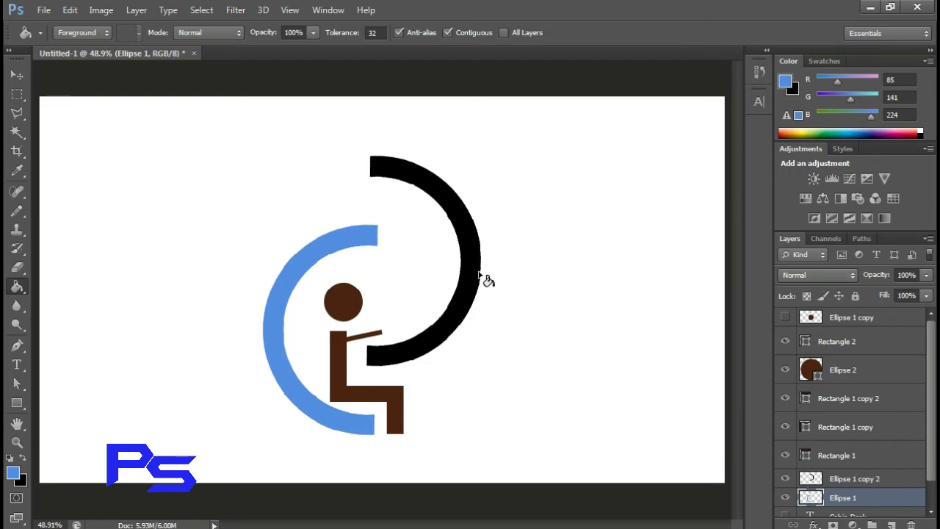
pyautogui.click(17, 75)
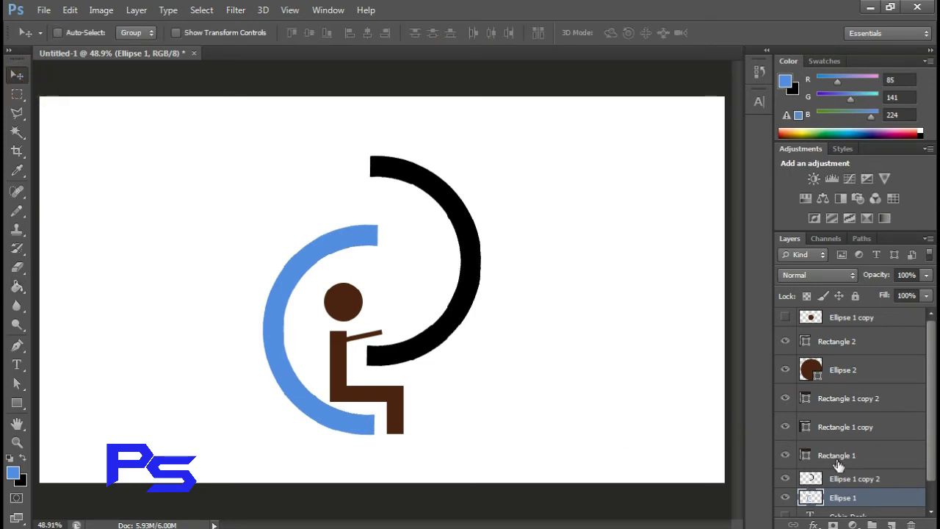
# Rotate Ellipse 1 and Ellipse 1 copy 2 together to about -6.88° and shift them slightly left
pyautogui.click(850, 477)
pyautogui.hotkey('ctrl', 't')
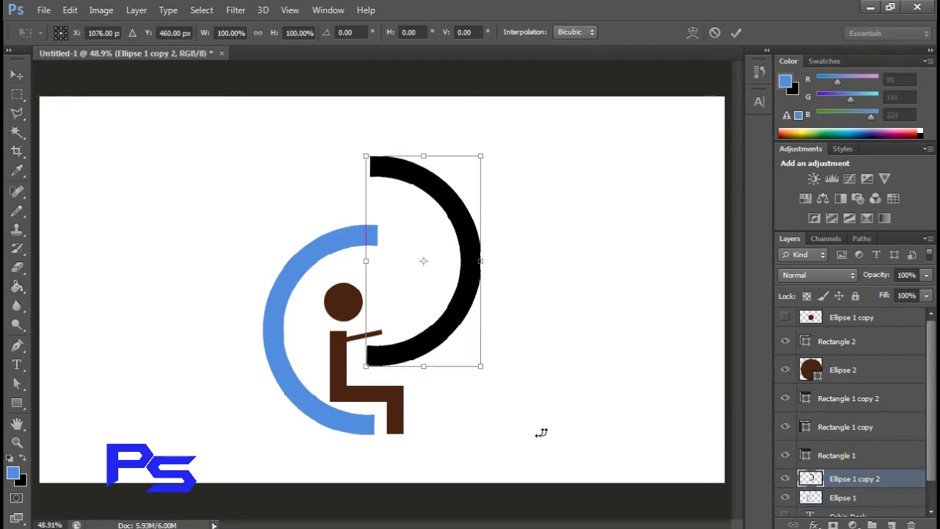
pyautogui.click(713, 33)
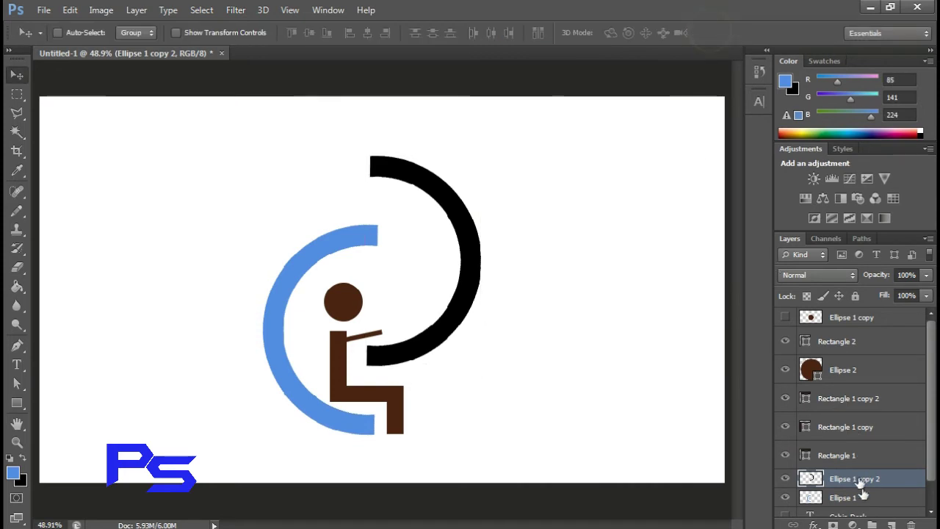
pyautogui.keyDown('shift'); pyautogui.click(862, 496); pyautogui.keyUp('shift')
pyautogui.hotkey('ctrl', 't')
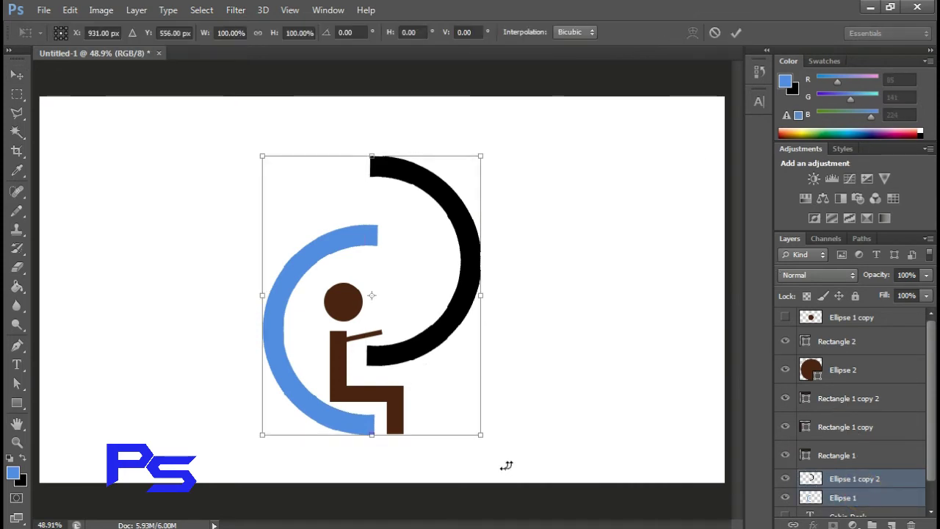
pyautogui.moveTo(478, 456); pyautogui.dragTo(496, 447)
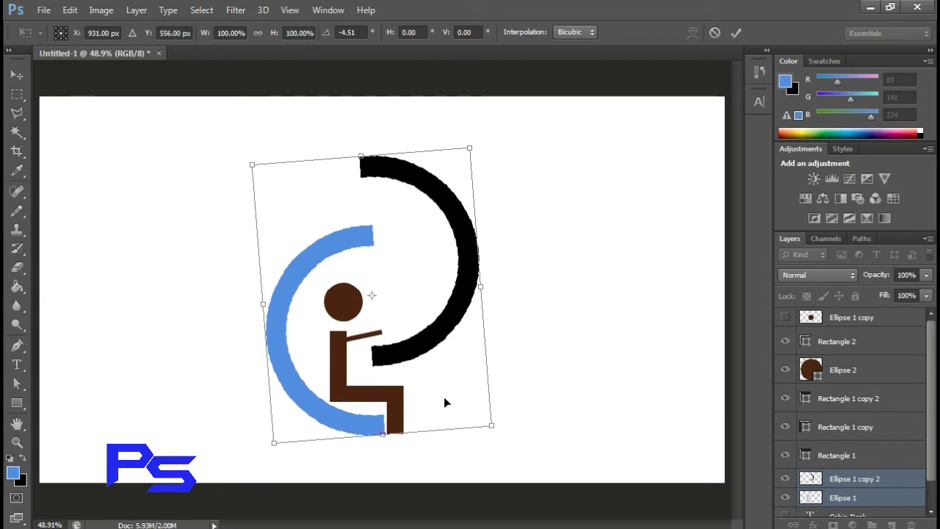
pyautogui.moveTo(415, 403); pyautogui.dragTo(396, 403)
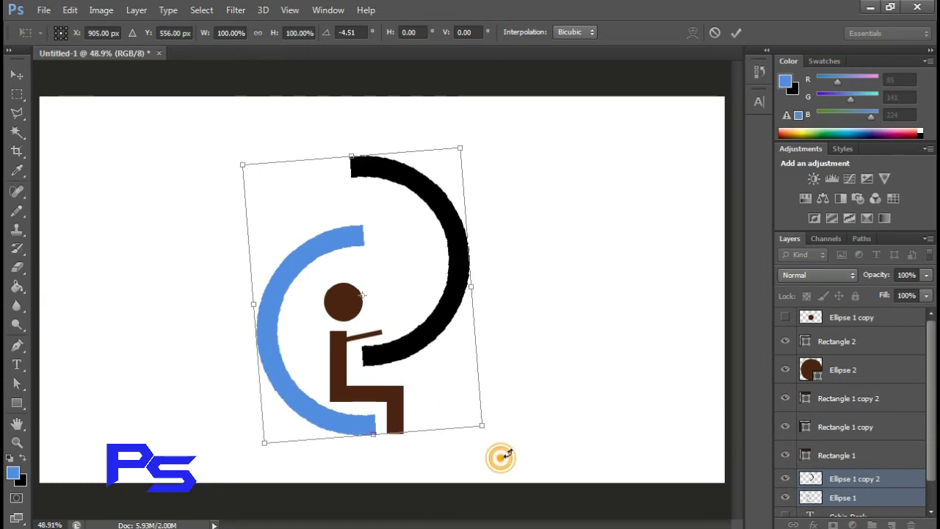
pyautogui.moveTo(500, 459); pyautogui.dragTo(507, 449)
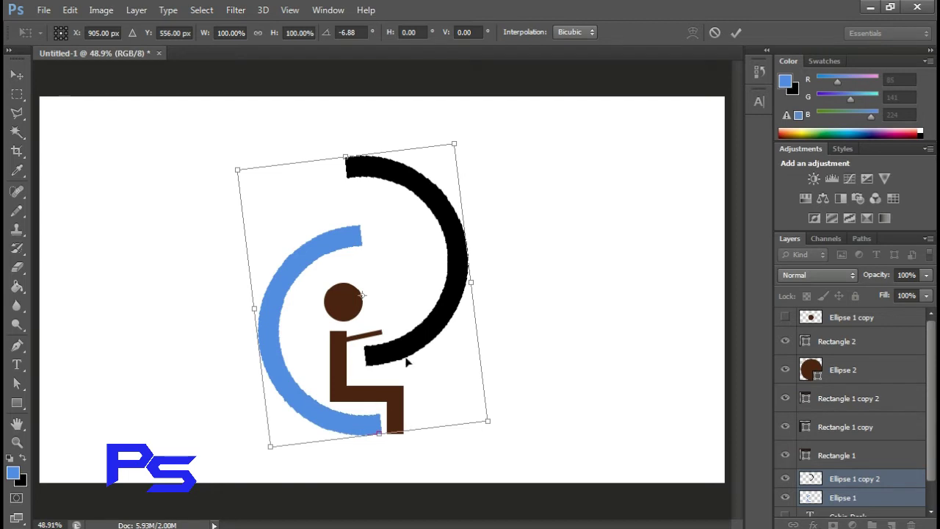
pyautogui.click(730, 34)
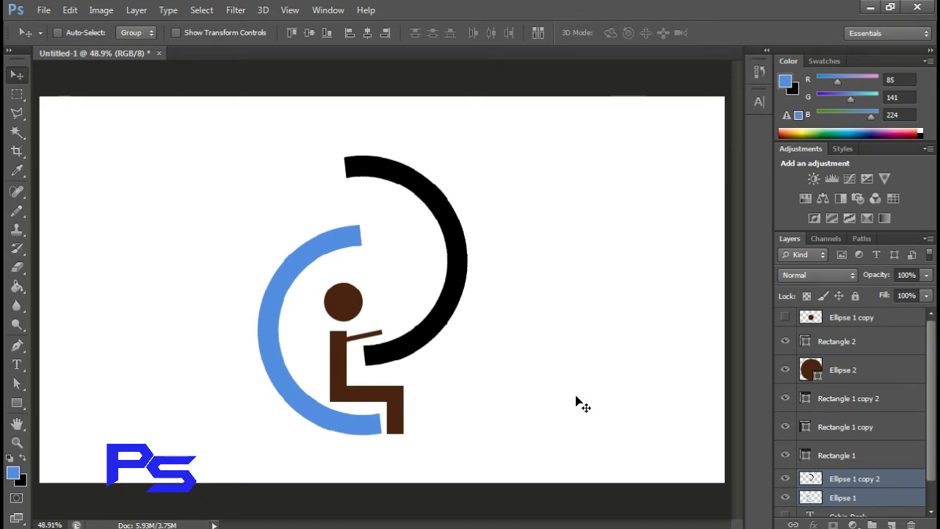
pyautogui.moveTo(582, 404); pyautogui.dragTo(200, 227)
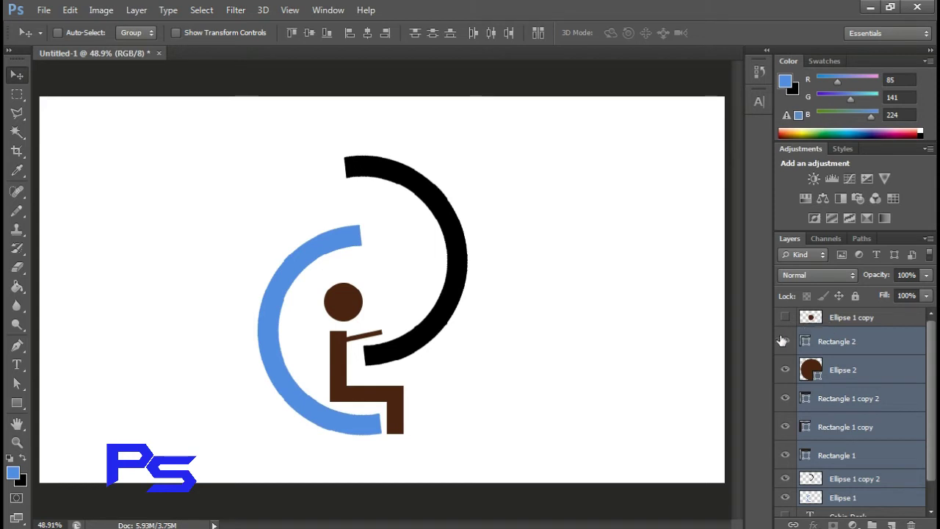
# Delete the unused Ellipse 1 copy layer and select all the logo's shapes
pyautogui.click(839, 320)
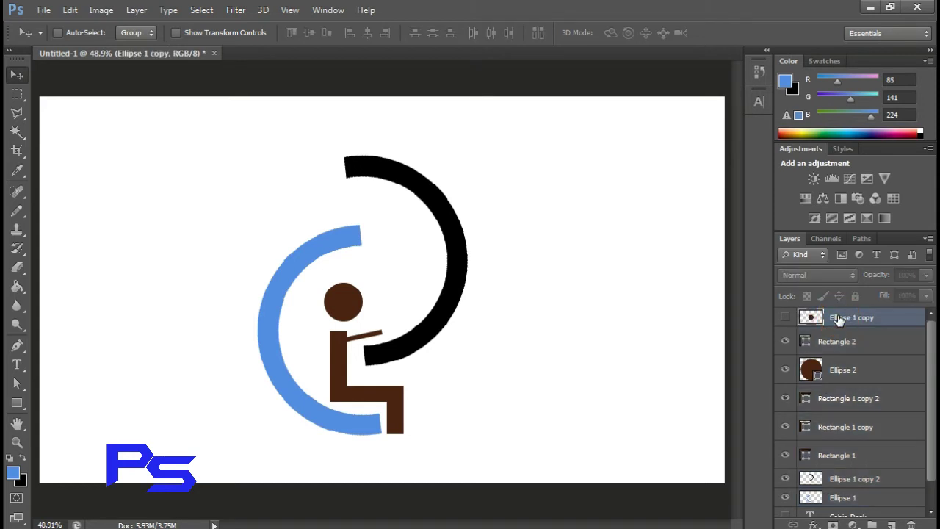
pyautogui.press('Delete')
pyautogui.moveTo(580, 459); pyautogui.dragTo(250, 214)
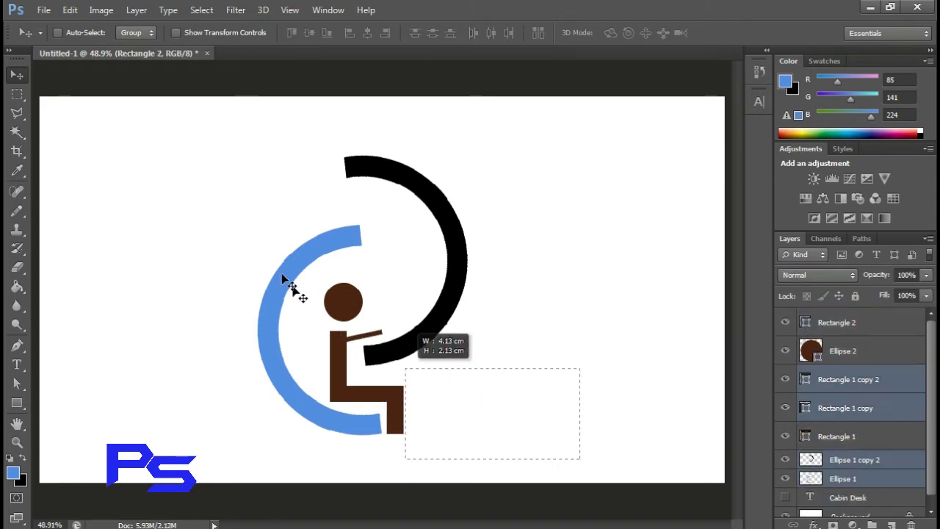
pyautogui.click(479, 411)
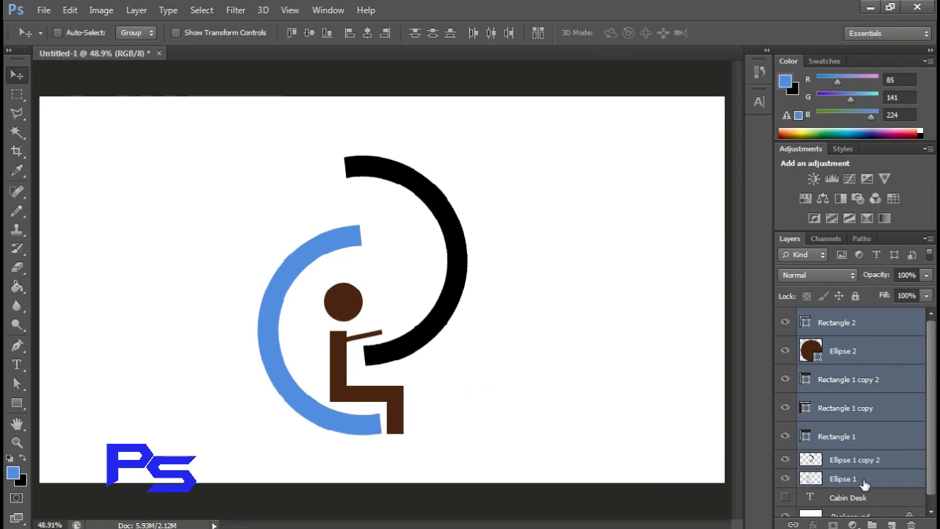
# Scale the logo artwork down to about 63% and move it up-left
pyautogui.hotkey('ctrl', 't')
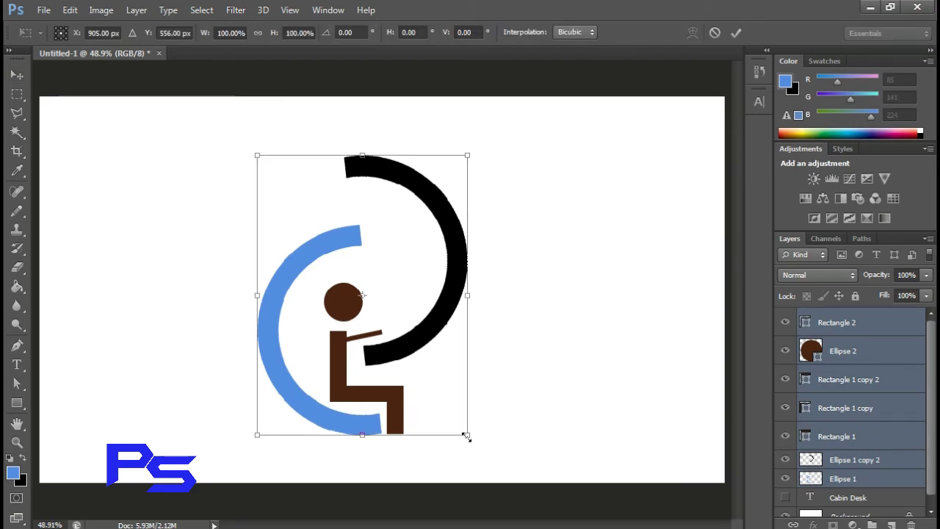
pyautogui.moveTo(467, 435); pyautogui.dragTo(412, 397)
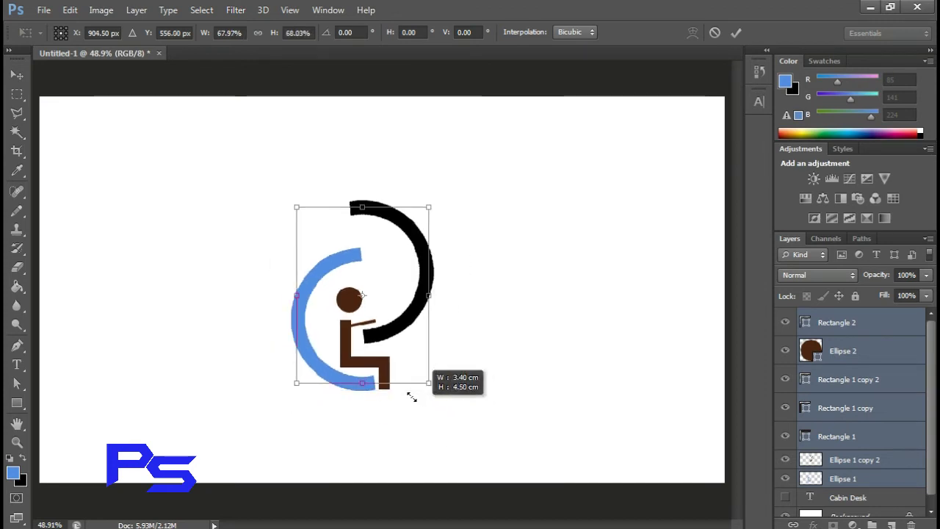
pyautogui.moveTo(376, 364); pyautogui.dragTo(343, 353)
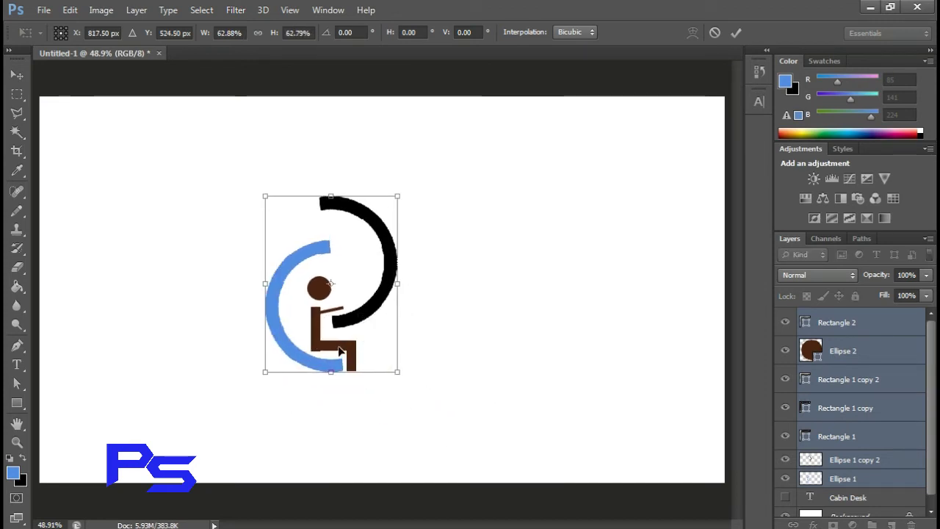
pyautogui.click(736, 32)
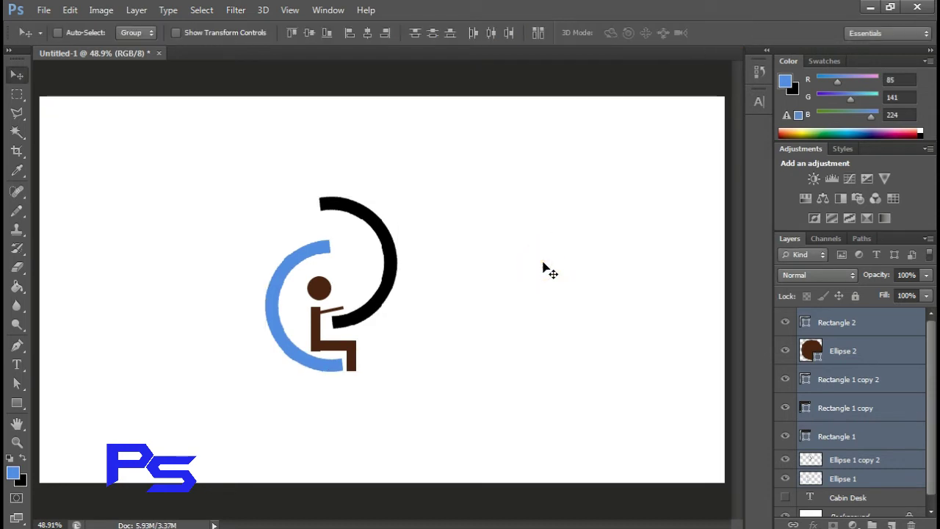
pyautogui.click(542, 266)
# Draw a tall thin Rectangle 3 bar with no stroke and lower it onto the black arc's top
pyautogui.click(18, 403)
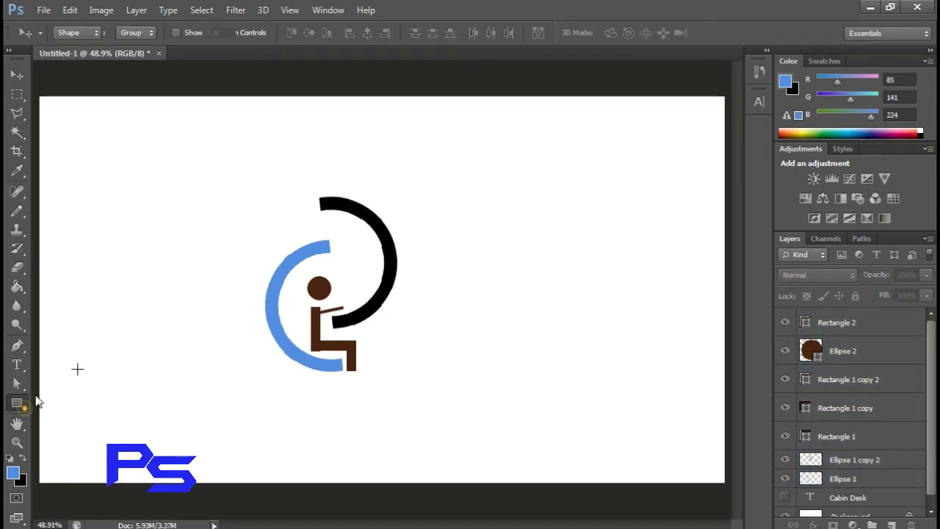
pyautogui.moveTo(317, 183); pyautogui.dragTo(335, 237)
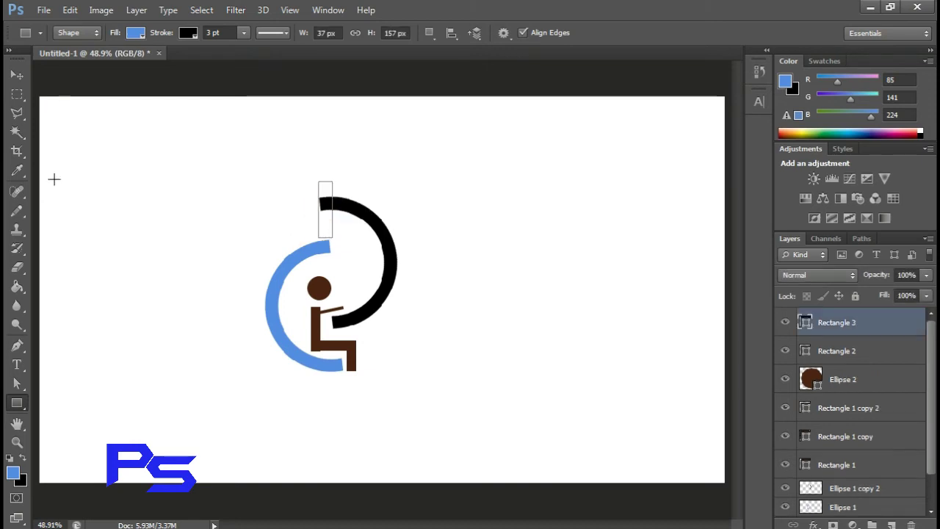
pyautogui.click(189, 33)
pyautogui.click(119, 64)
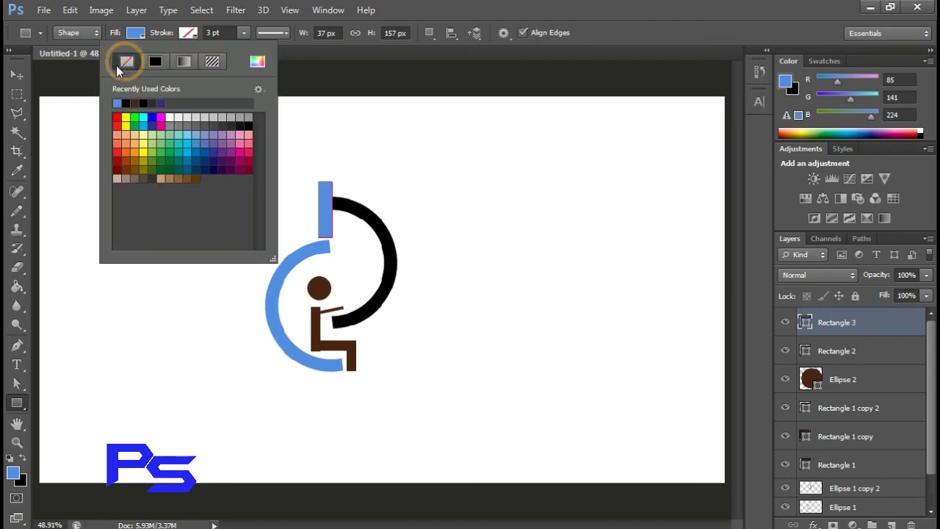
pyautogui.click(18, 75)
pyautogui.moveTo(327, 204)
pyautogui.mouseDown()
pyautogui.moveTo(326, 229)
pyautogui.moveTo(326, 219)
pyautogui.mouseUp()
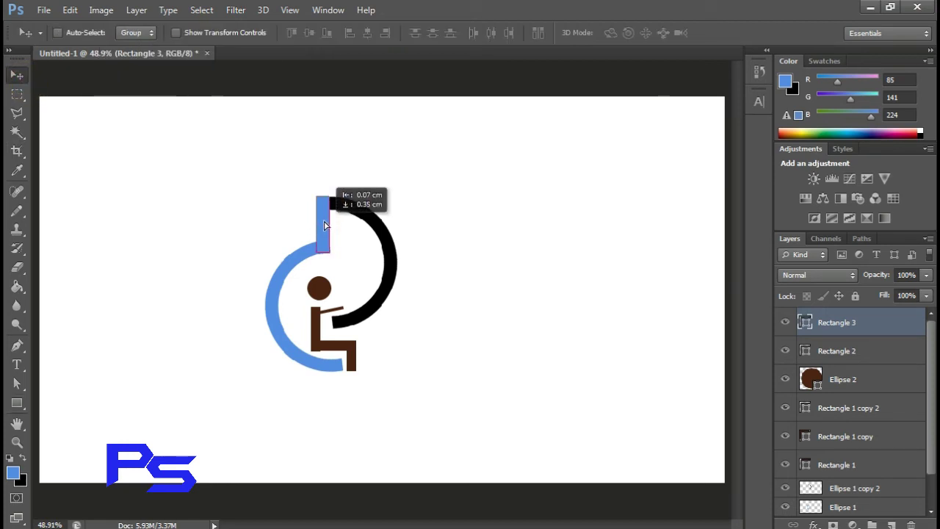
pyautogui.click(550, 266)
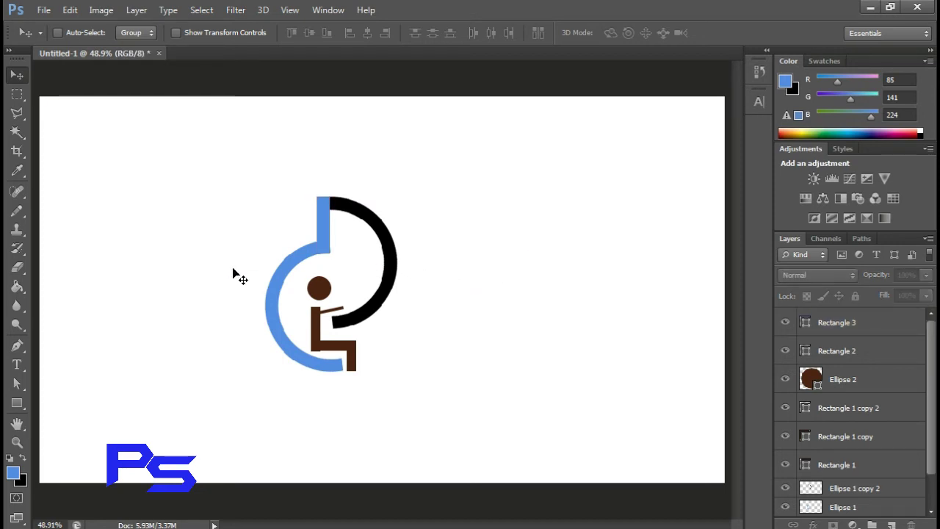
# Fill Rectangle 3 with black and move it below Ellipse 1 in the layer stack
pyautogui.keyDown('ctrl'); pyautogui.click(327, 229); pyautogui.keyUp('ctrl')
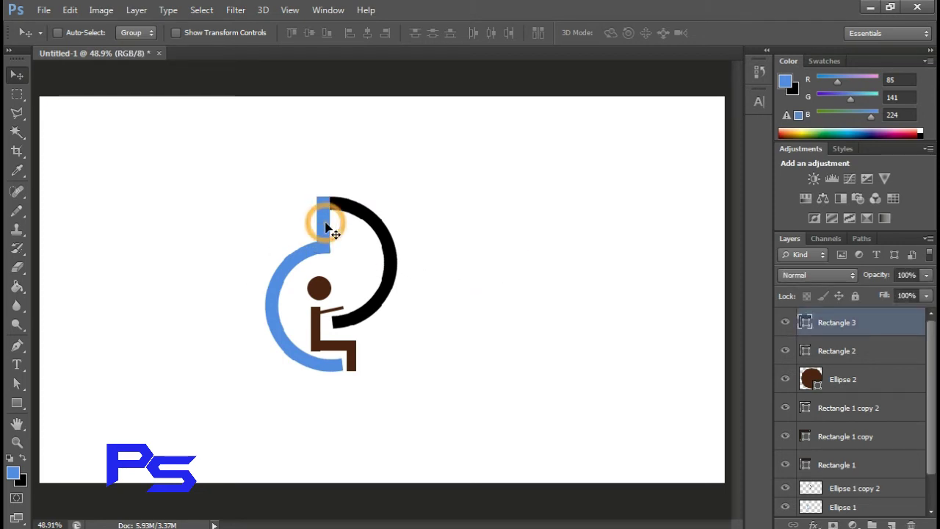
pyautogui.doubleClick(804, 325)
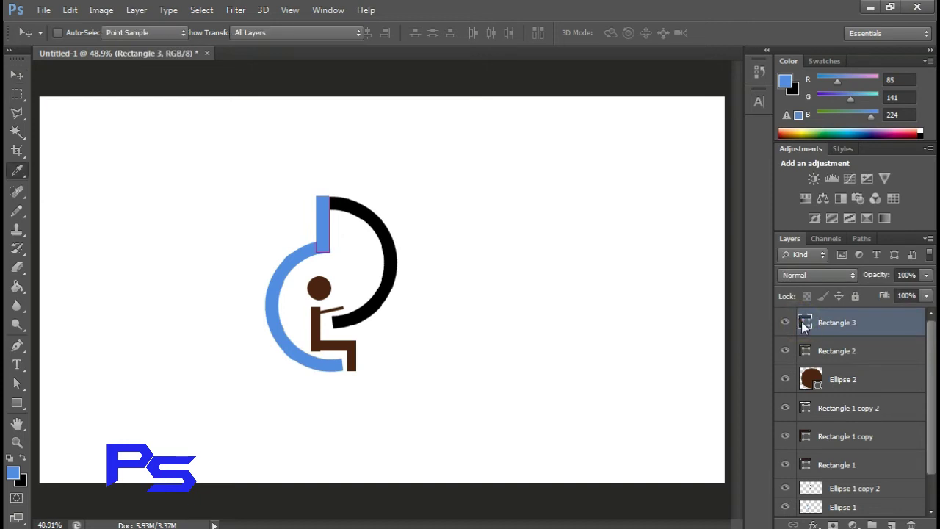
pyautogui.click(317, 261)
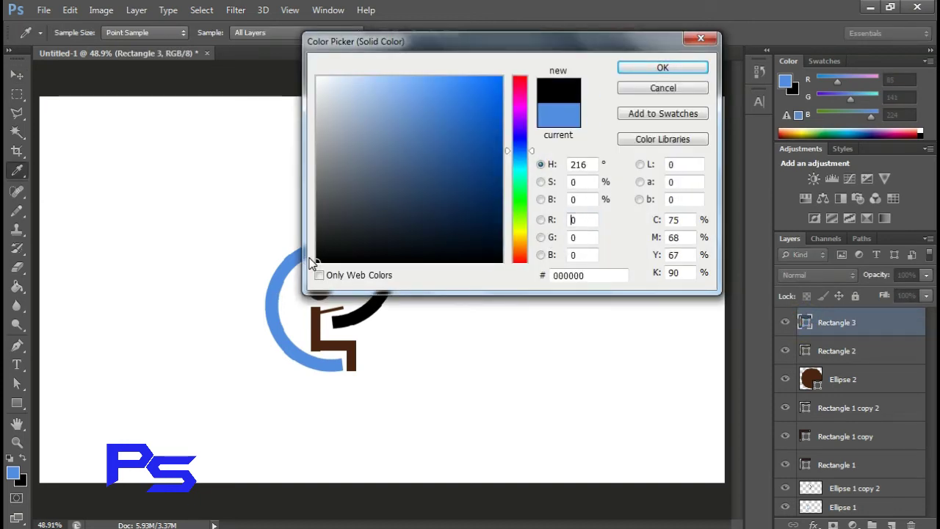
pyautogui.click(663, 68)
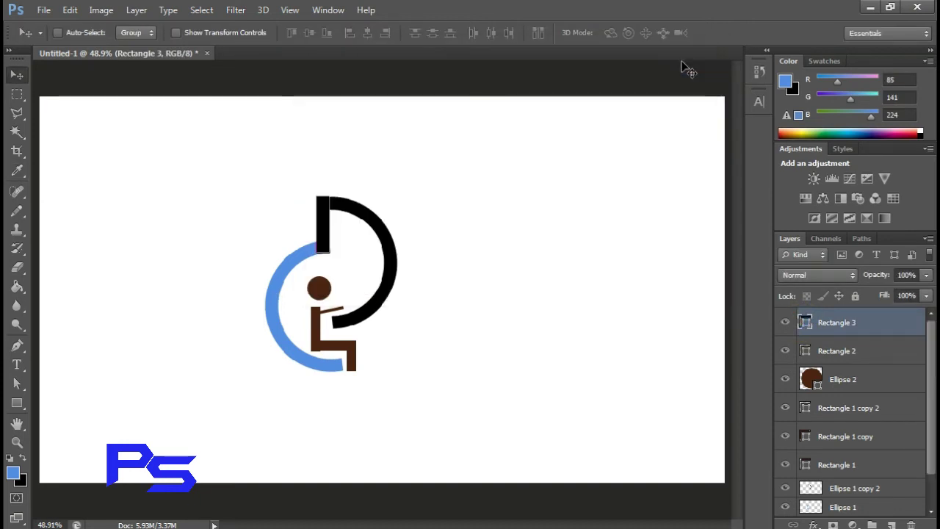
pyautogui.moveTo(877, 320); pyautogui.dragTo(881, 514)
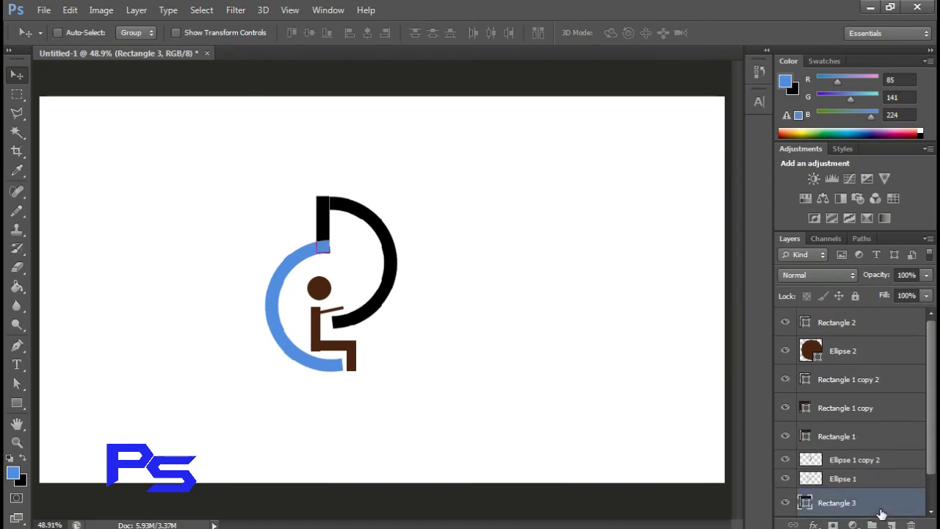
# Scale all the logo layers to about 116% and move them up-right toward the canvas centre
pyautogui.click(577, 332)
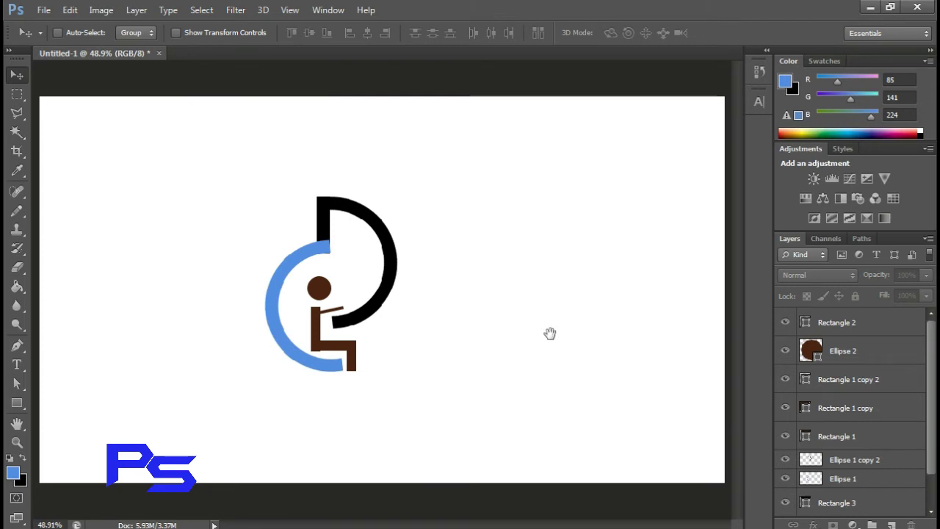
pyautogui.click(549, 331)
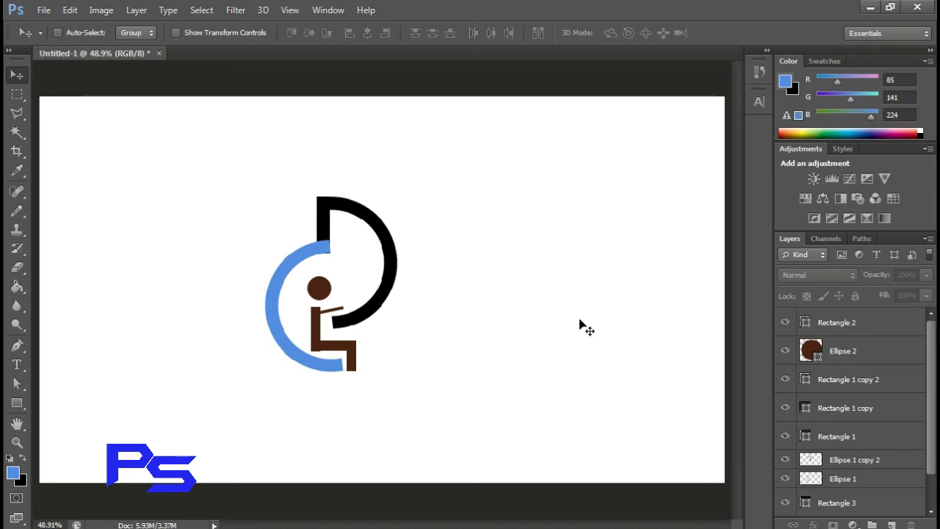
pyautogui.moveTo(489, 399); pyautogui.dragTo(240, 188)
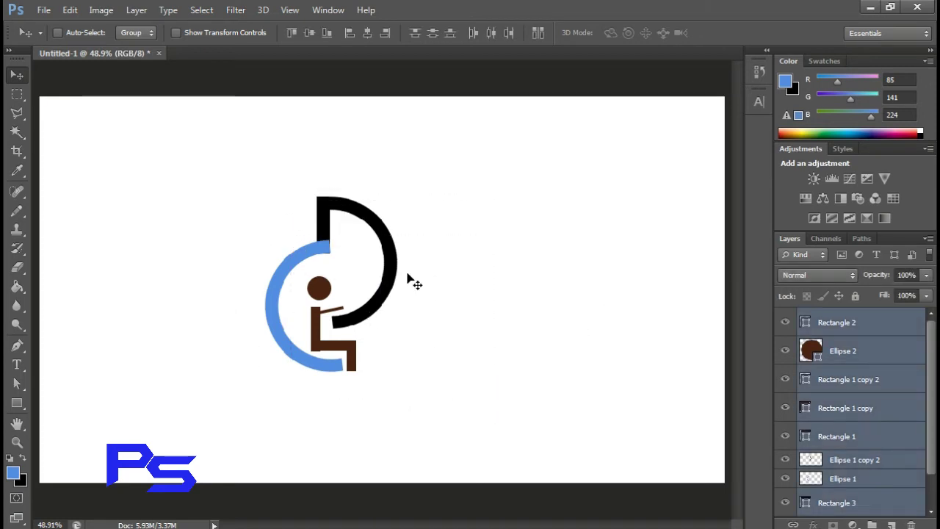
pyautogui.hotkey('ctrl', 't')
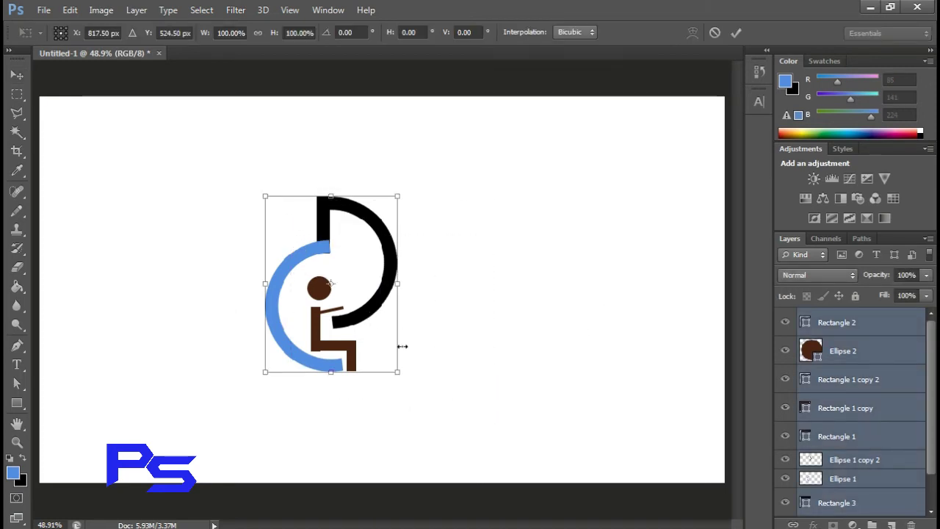
pyautogui.moveTo(398, 372); pyautogui.dragTo(417, 384)
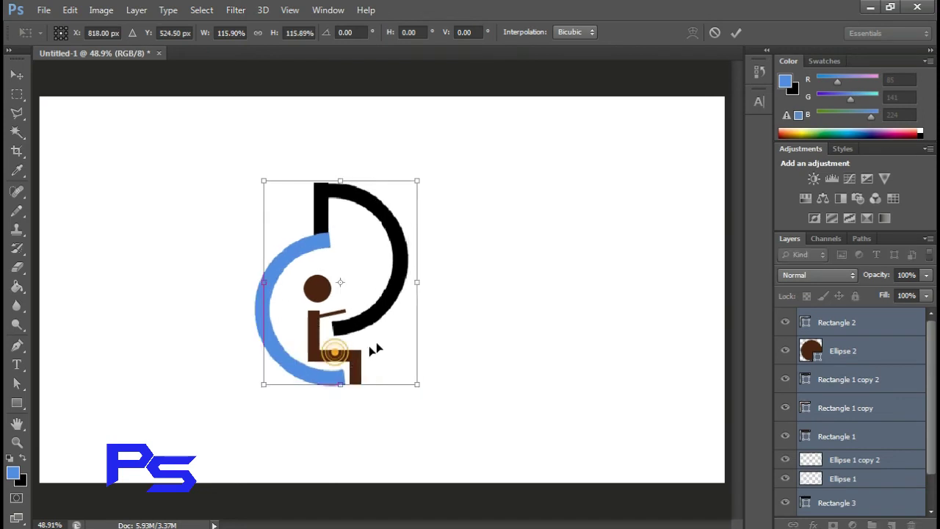
pyautogui.moveTo(335, 353); pyautogui.dragTo(390, 331)
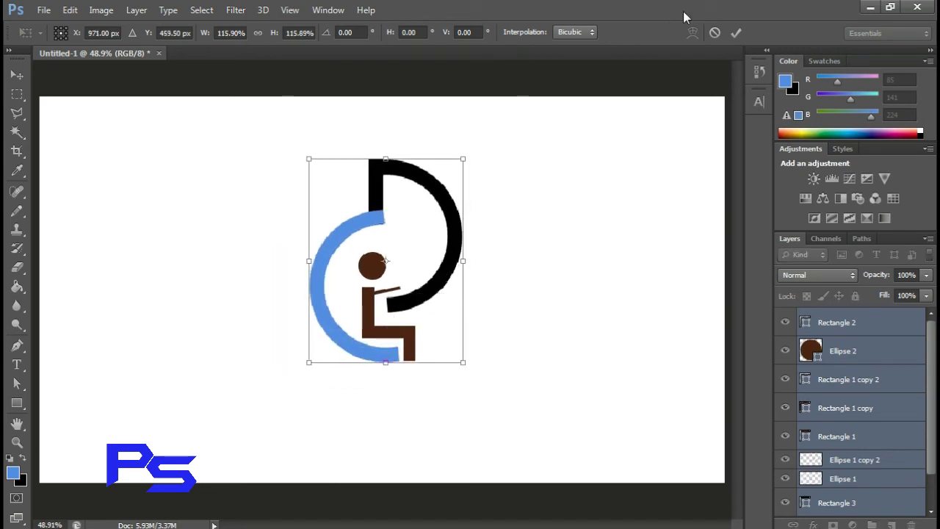
pyautogui.click(736, 32)
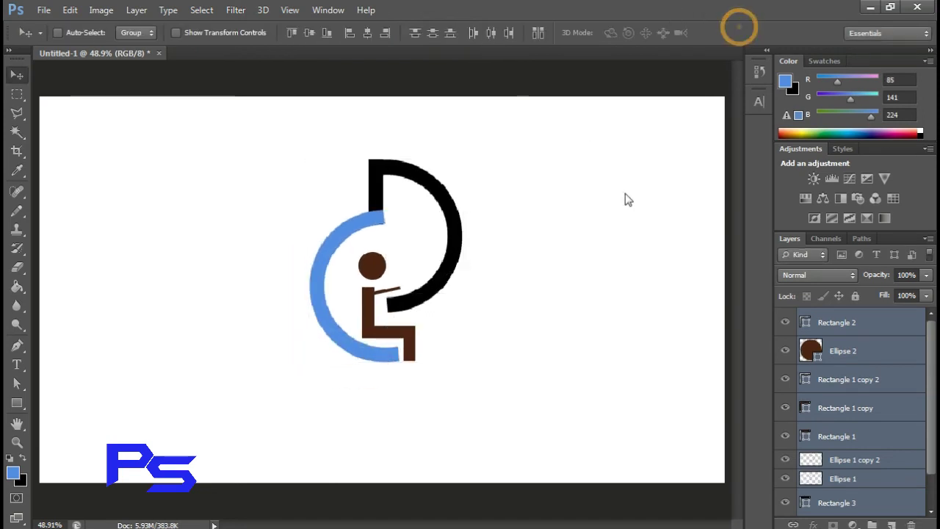
pyautogui.click(552, 397)
# Replace the old Cabin Desk layer with new text 'Cabin Desk' below the logo
pyautogui.moveTo(933, 345); pyautogui.dragTo(933, 383)
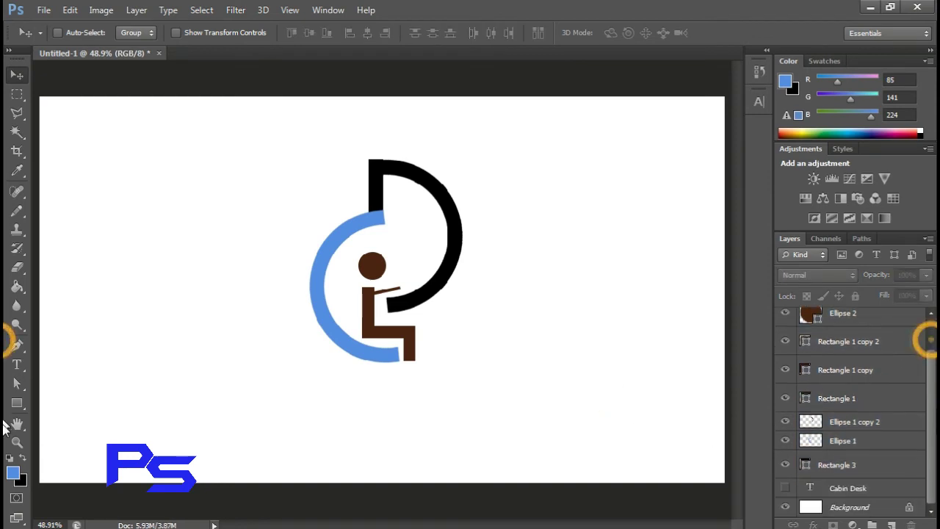
pyautogui.click(826, 491)
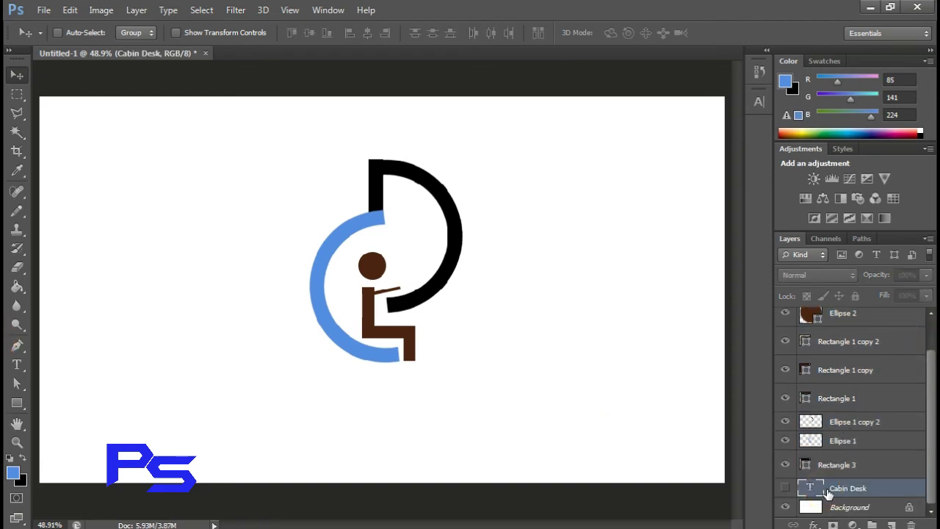
pyautogui.press('Delete')
pyautogui.click(18, 363)
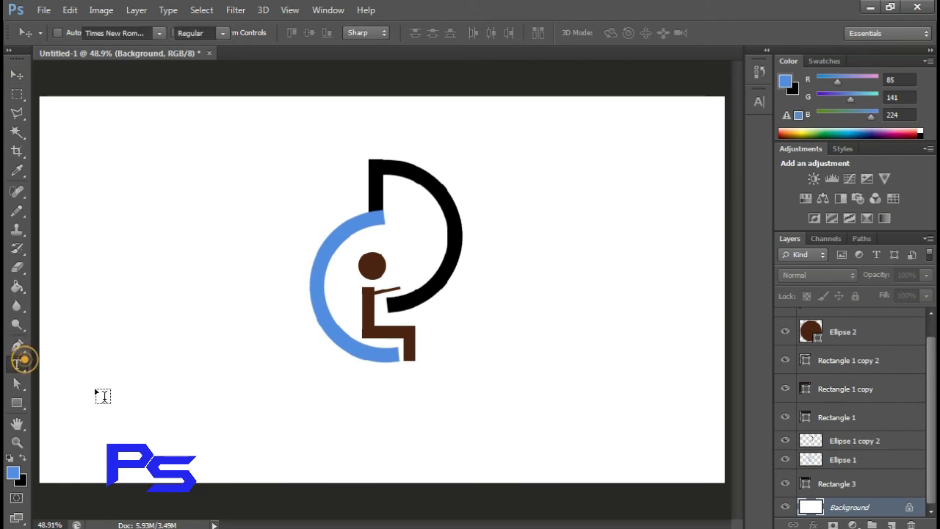
pyautogui.click(318, 420)
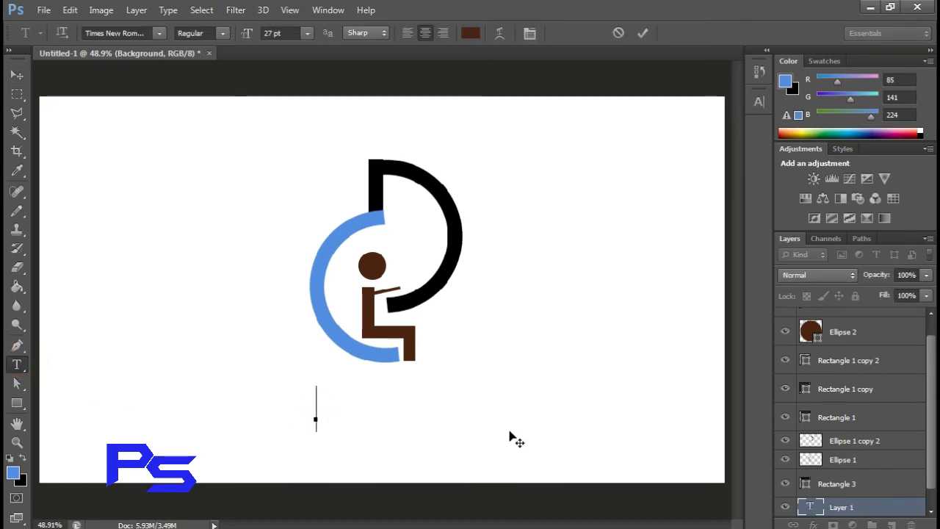
pyautogui.write('C')
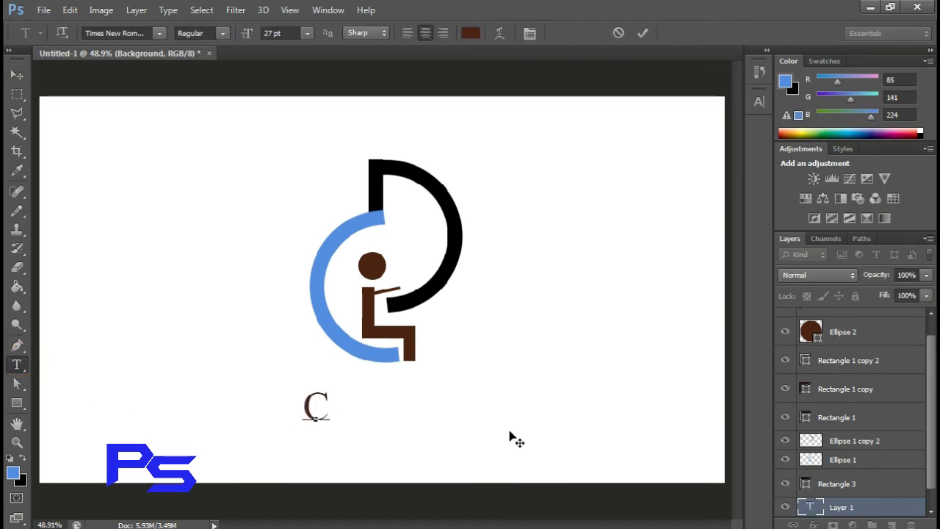
pyautogui.write('abin De')
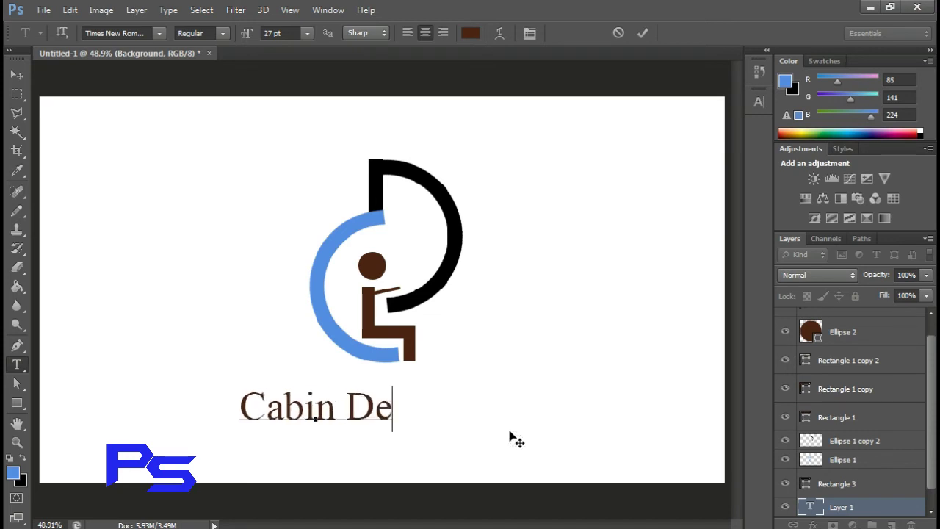
pyautogui.write('sk')
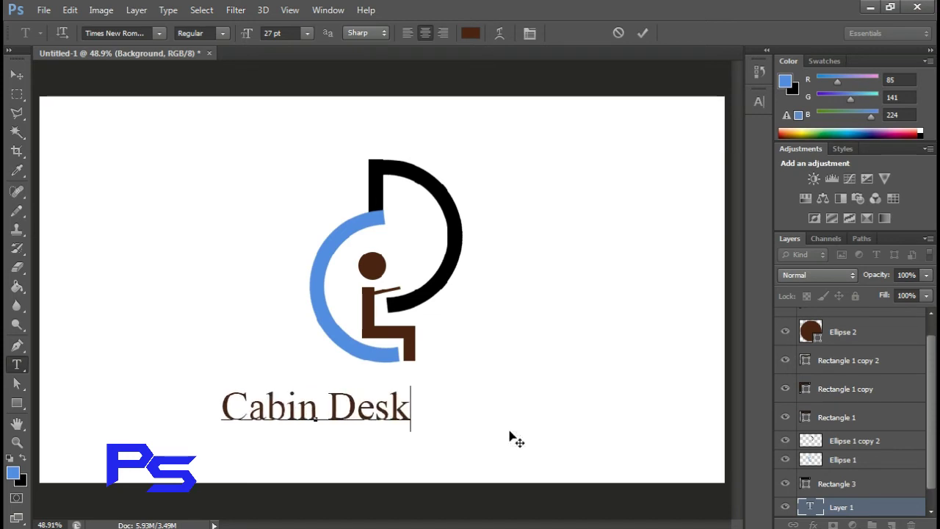
# Set all the Cabin Desk text in the Aharoni font
pyautogui.hotkey('ctrl', 'a')
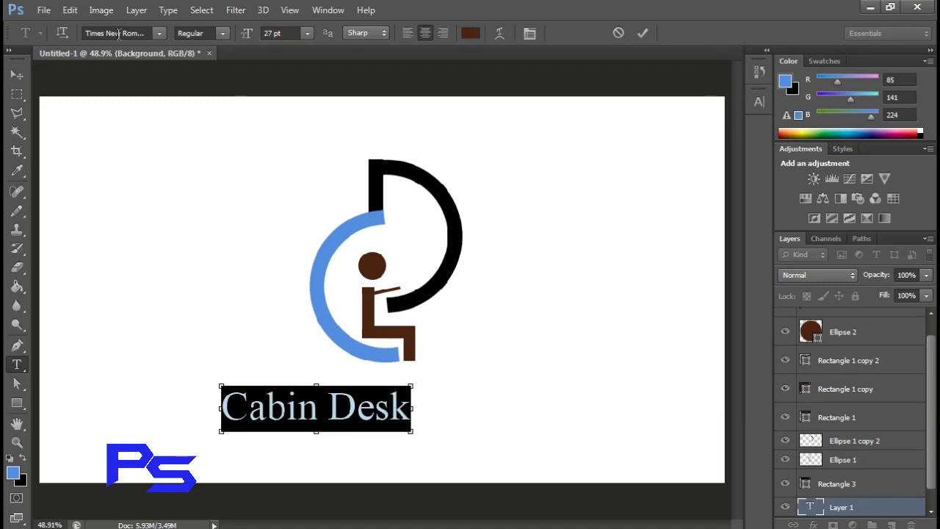
pyautogui.click(118, 33)
pyautogui.write('aroni')
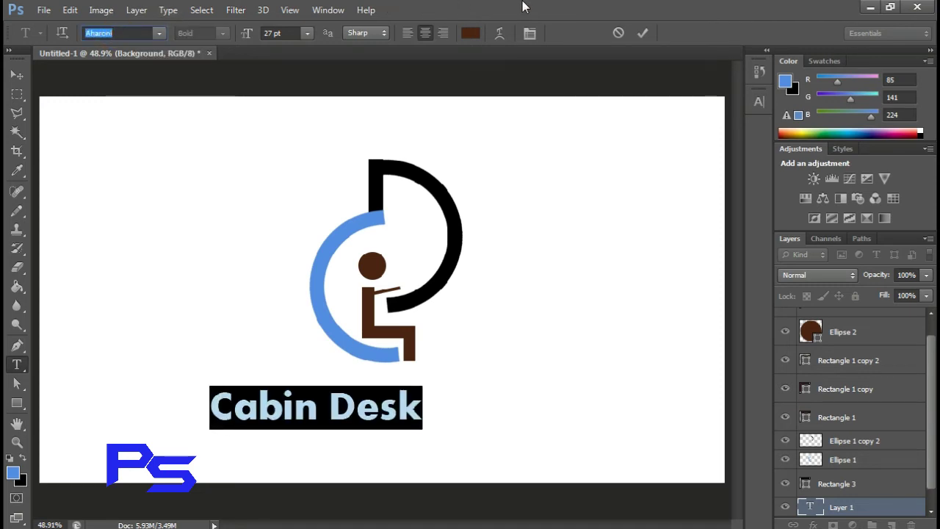
pyautogui.click(643, 32)
pyautogui.click(340, 406)
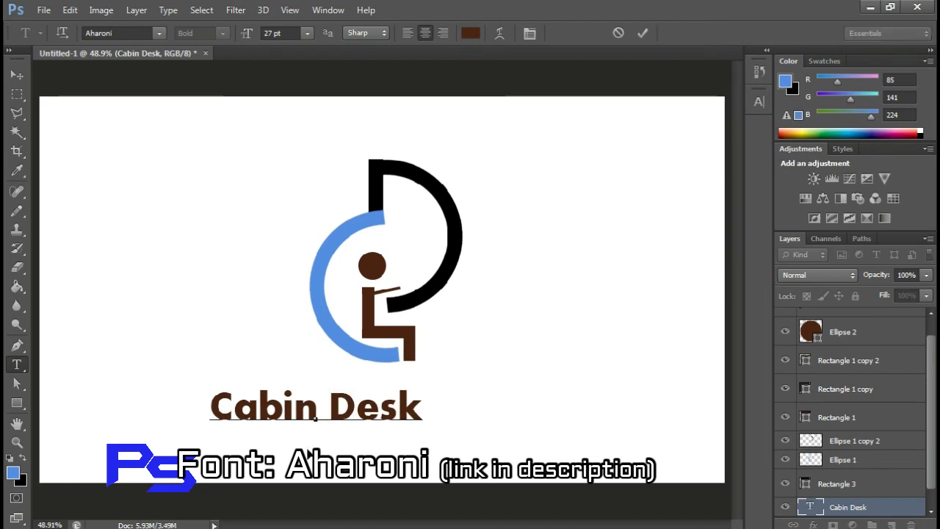
# Centre the text under the emblem and colour 'Cabin' blue 558de0
pyautogui.moveTo(340, 405); pyautogui.dragTo(396, 450)
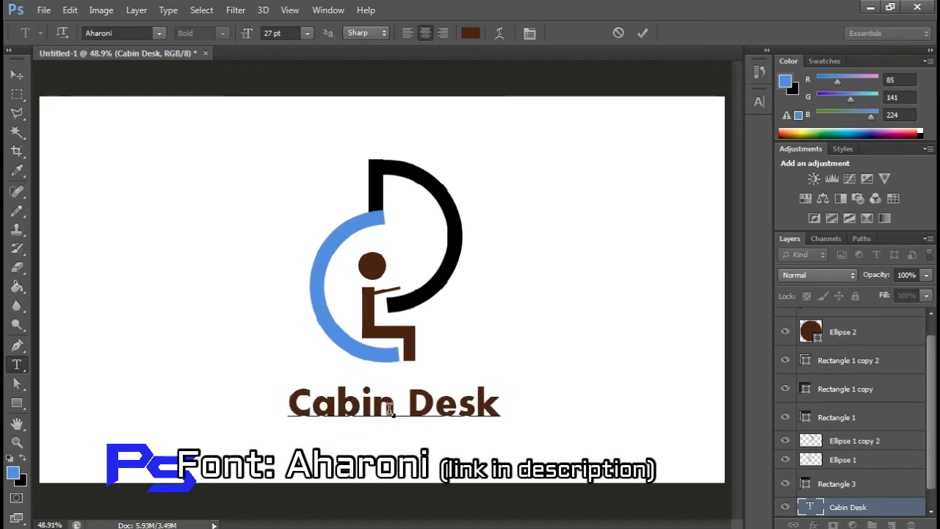
pyautogui.moveTo(408, 403); pyautogui.dragTo(185, 388)
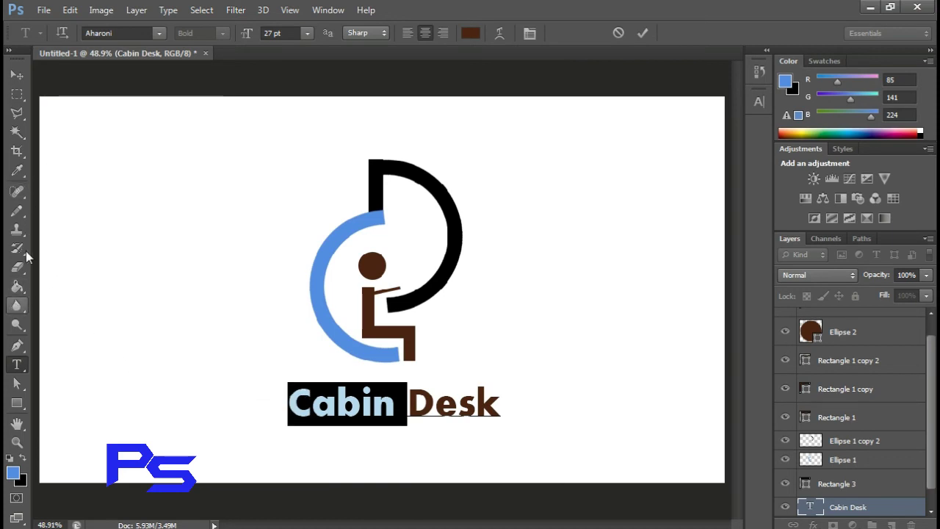
pyautogui.click(472, 34)
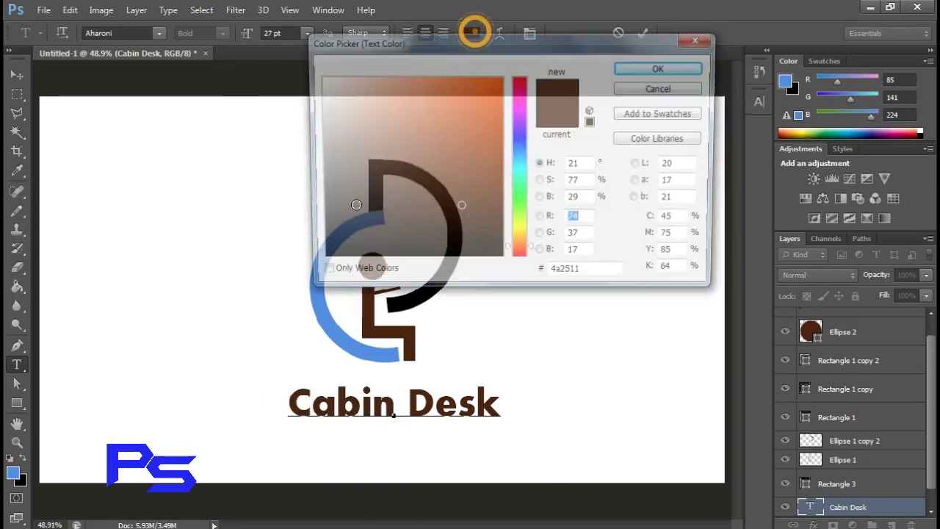
pyautogui.click(333, 322)
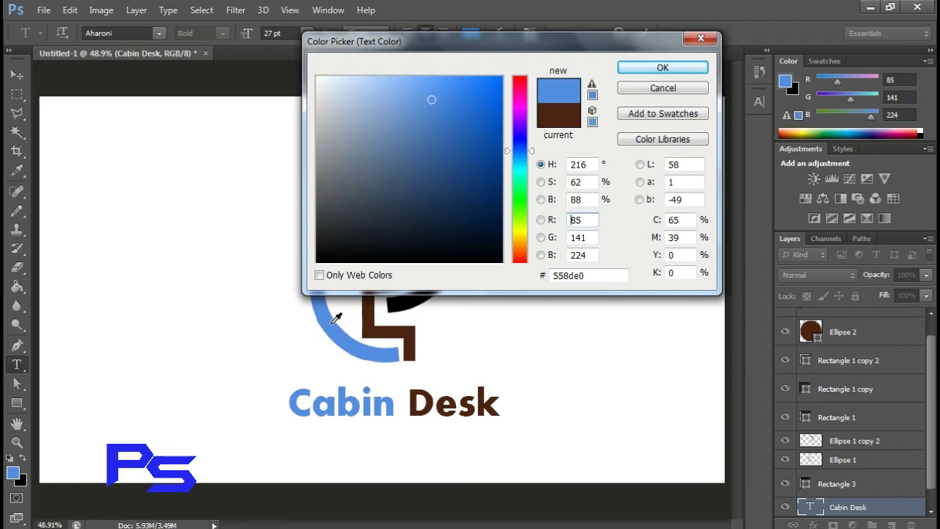
pyautogui.click(663, 67)
pyautogui.click(642, 33)
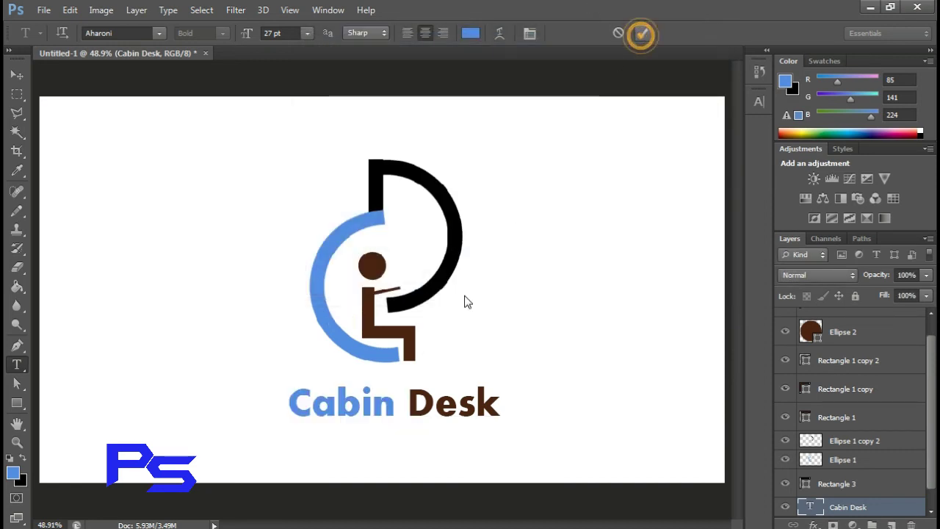
# Colour the word 'Desk' black
pyautogui.click(403, 404)
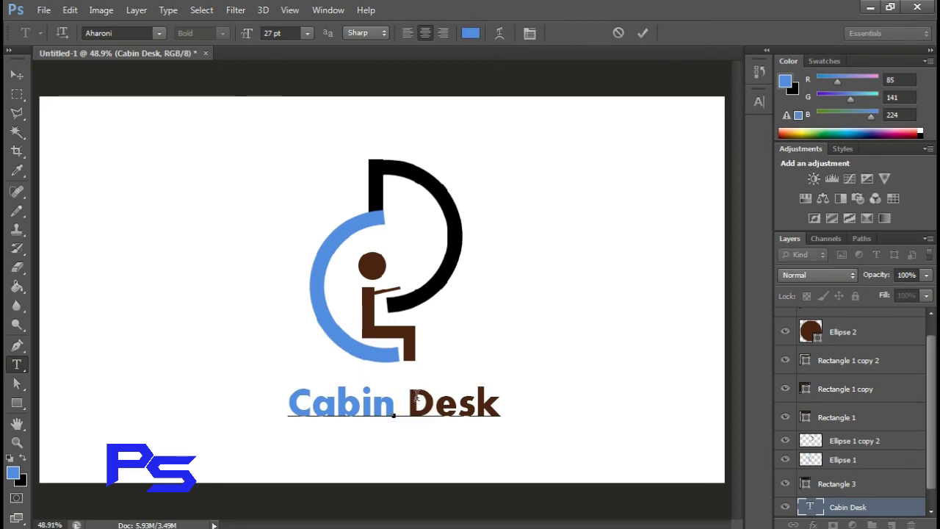
pyautogui.moveTo(409, 402); pyautogui.dragTo(514, 409)
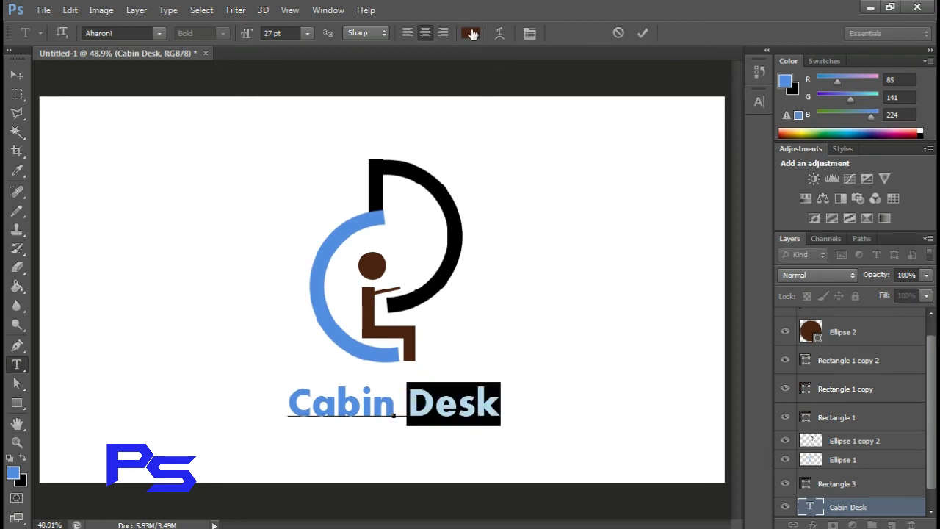
pyautogui.click(471, 33)
pyautogui.click(412, 301)
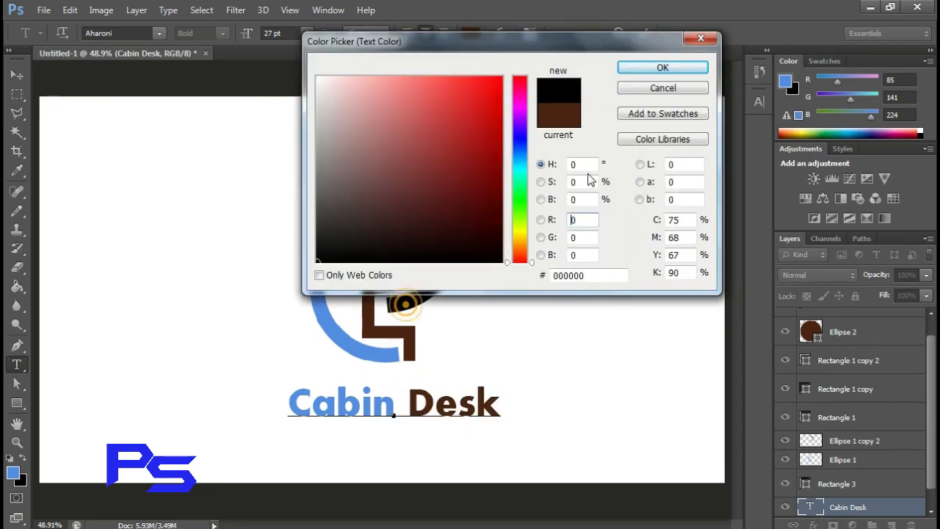
pyautogui.click(646, 67)
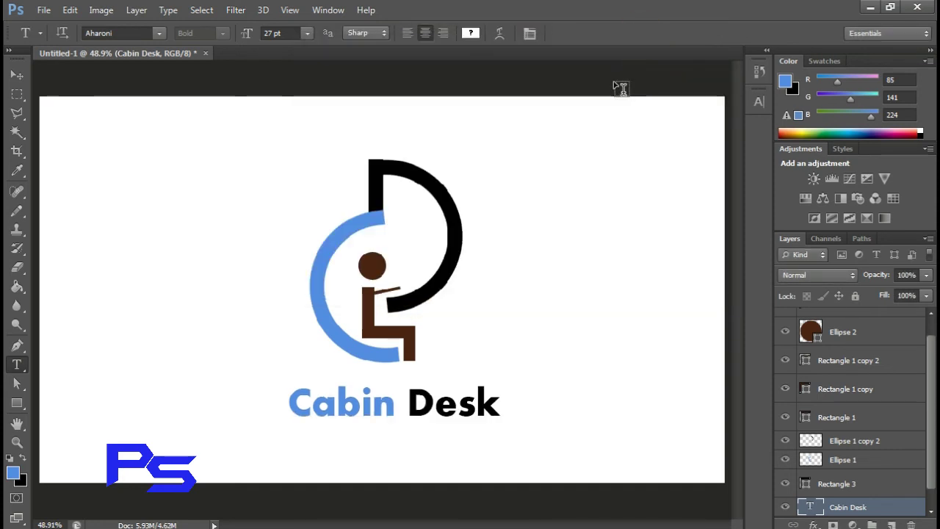
# Left-align the title, put Desk on its own line, and move it under the emblem
pyautogui.click(412, 401)
pyautogui.press('Return')
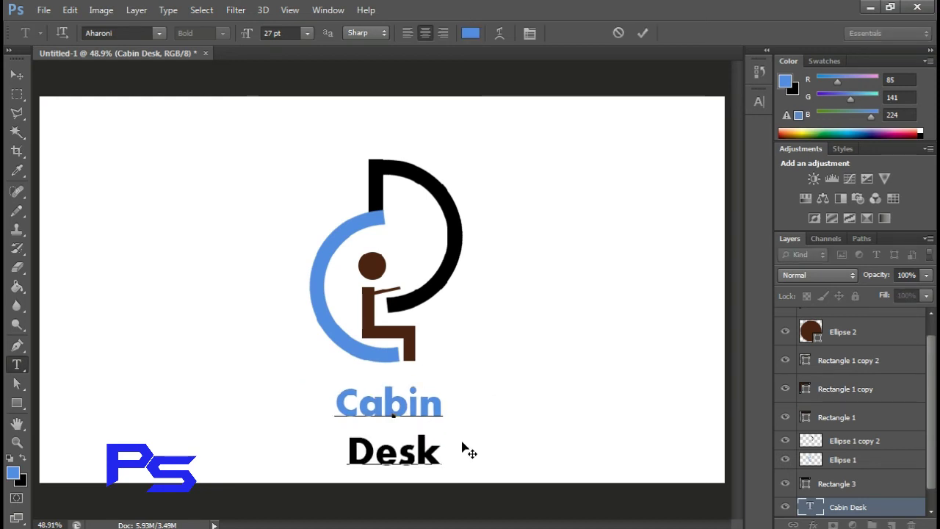
pyautogui.press('BackSpace')
pyautogui.hotkey('ctrl', 'a')
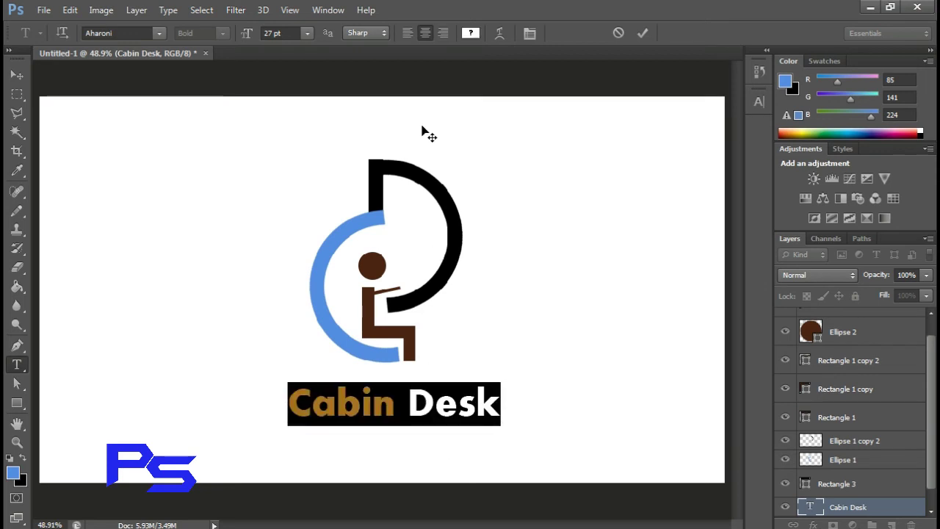
pyautogui.click(407, 33)
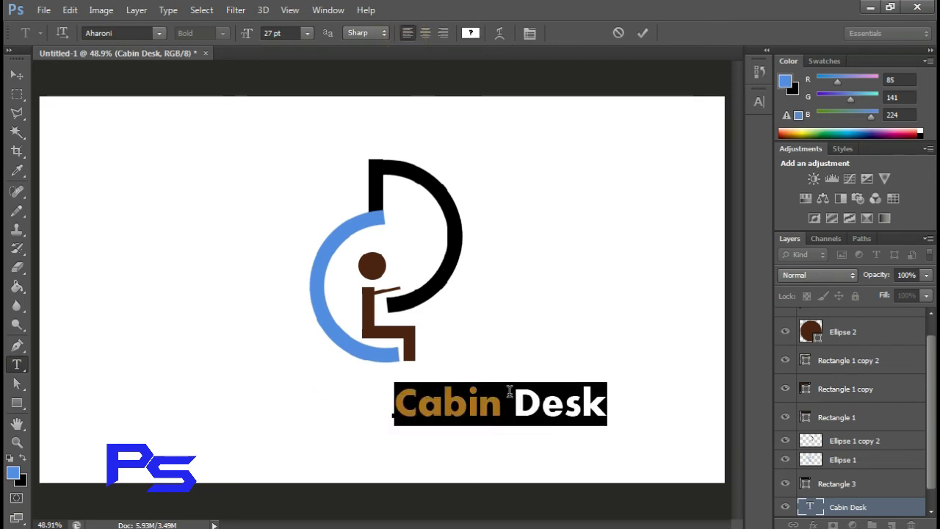
pyautogui.click(509, 391)
pyautogui.press('BackSpace')
pyautogui.press('Return')
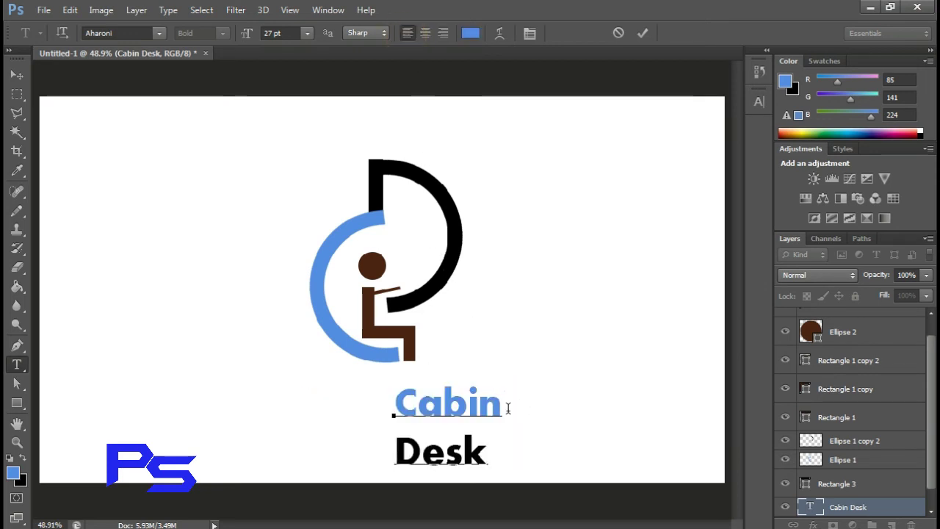
pyautogui.hotkey('ctrl', 'a')
pyautogui.moveTo(563, 446); pyautogui.dragTo(487, 437)
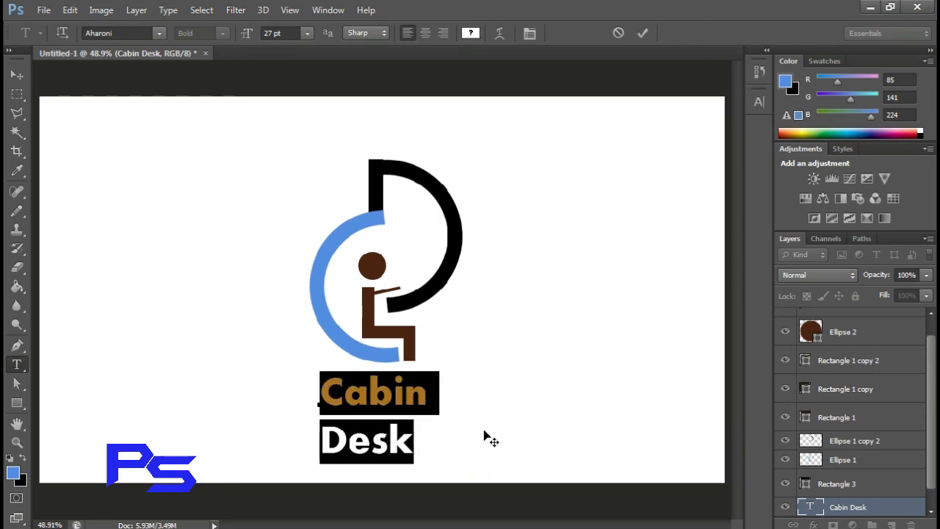
# Give 'Desk' tracking 75 and 115% horizontal scale
pyautogui.click(409, 389)
pyautogui.moveTo(317, 441); pyautogui.dragTo(417, 443)
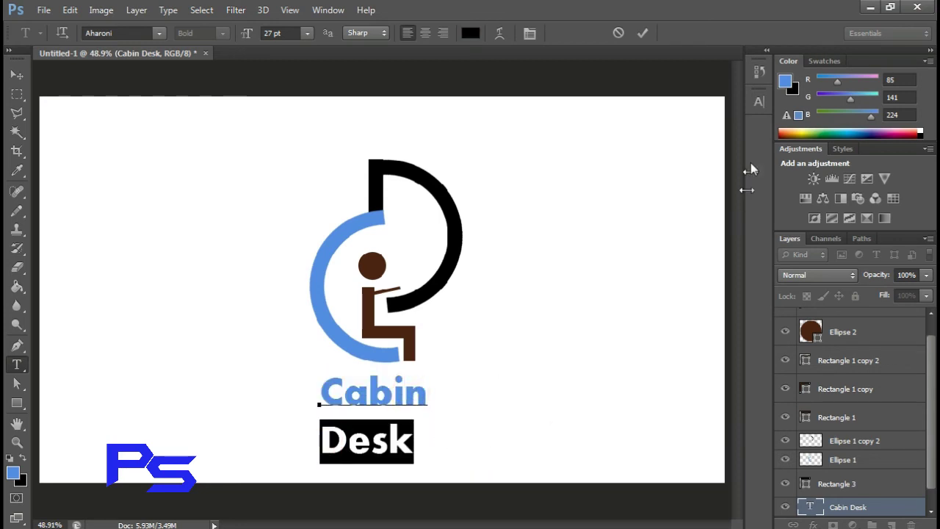
pyautogui.click(759, 101)
pyautogui.click(702, 147)
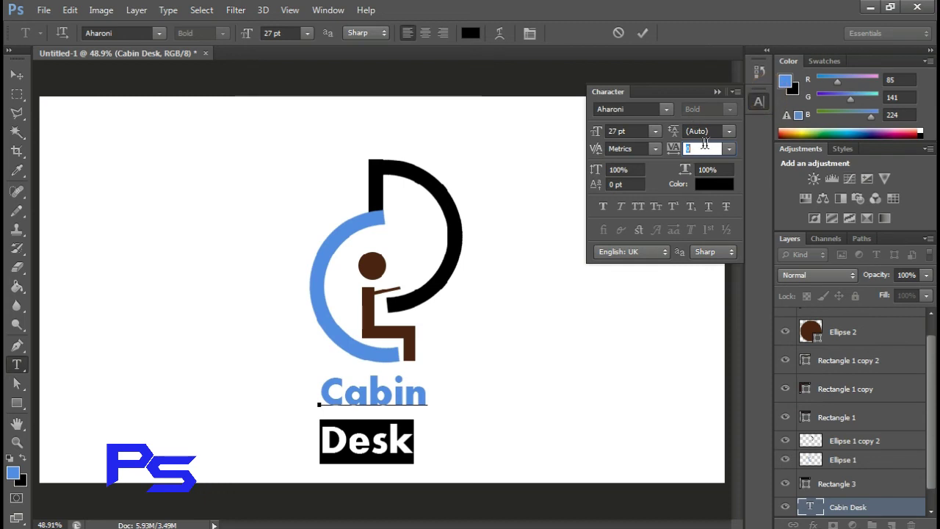
pyautogui.click(730, 149)
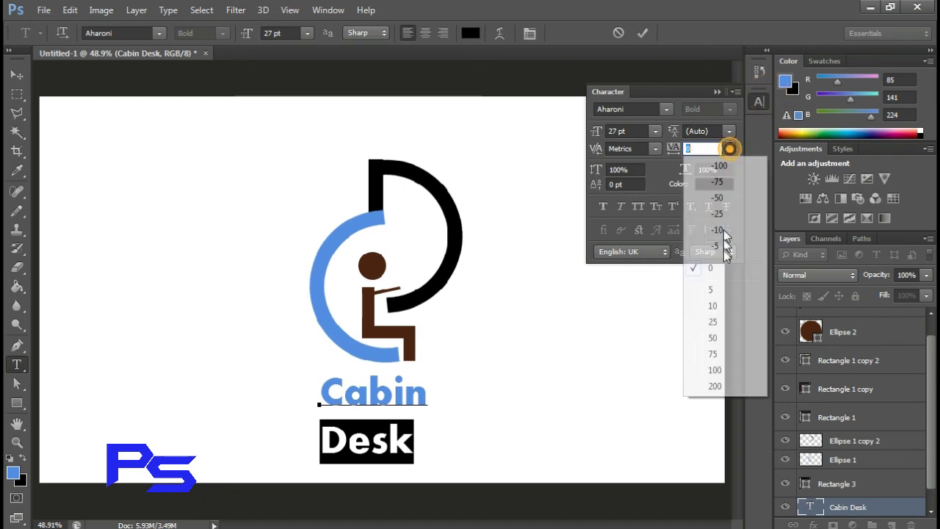
pyautogui.click(717, 355)
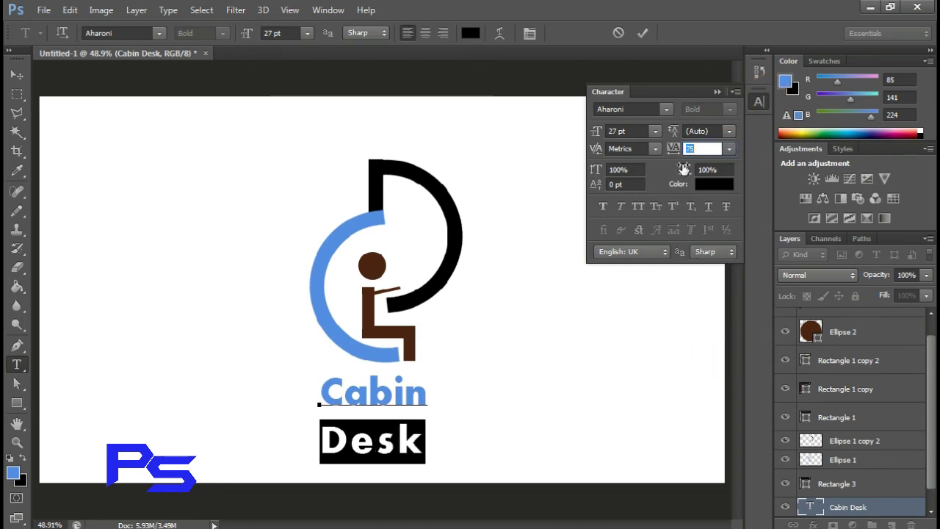
pyautogui.moveTo(683, 169); pyautogui.dragTo(695, 167)
# Set 'Desk' to 24 pt with a 7 pt baseline shift and commit the text
pyautogui.click(697, 149)
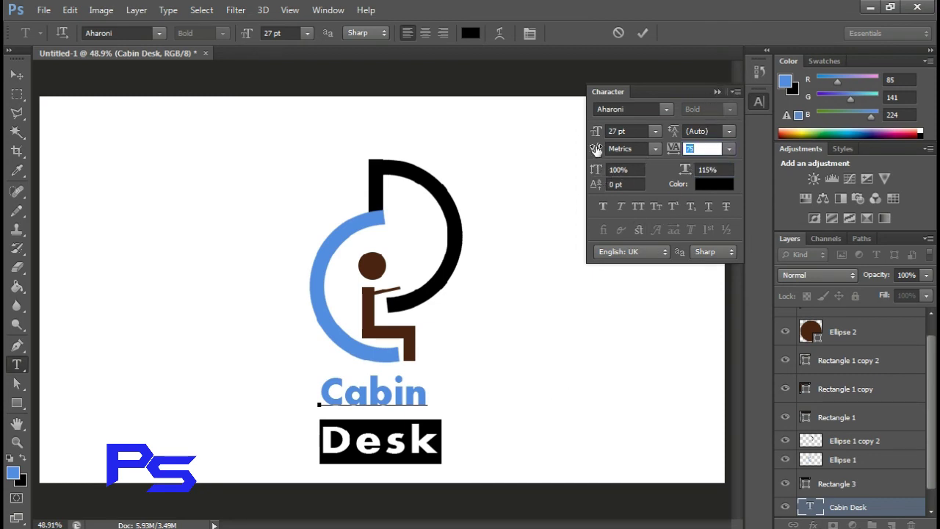
pyautogui.moveTo(597, 149); pyautogui.dragTo(597, 147)
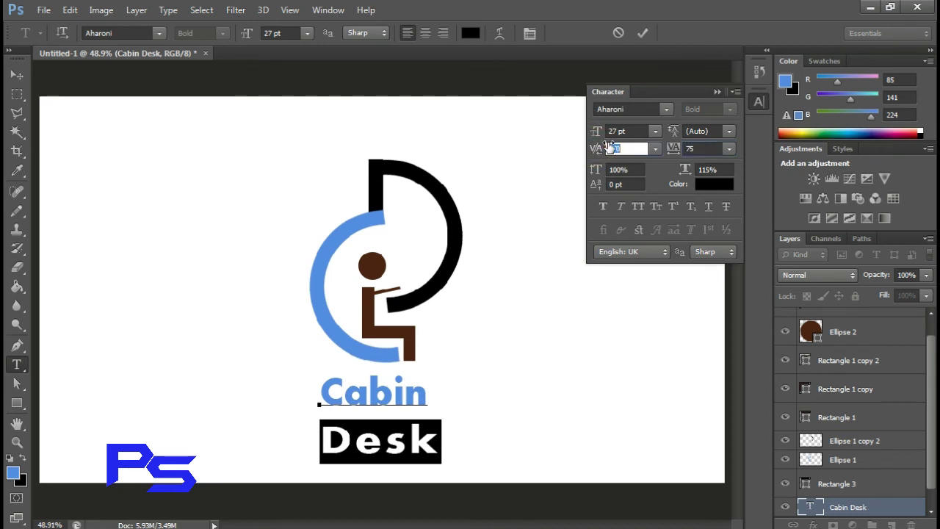
pyautogui.press('Tab')
pyautogui.moveTo(599, 131); pyautogui.dragTo(595, 128)
pyautogui.press('Tab')
pyautogui.press('Tab')
pyautogui.press('Tab')
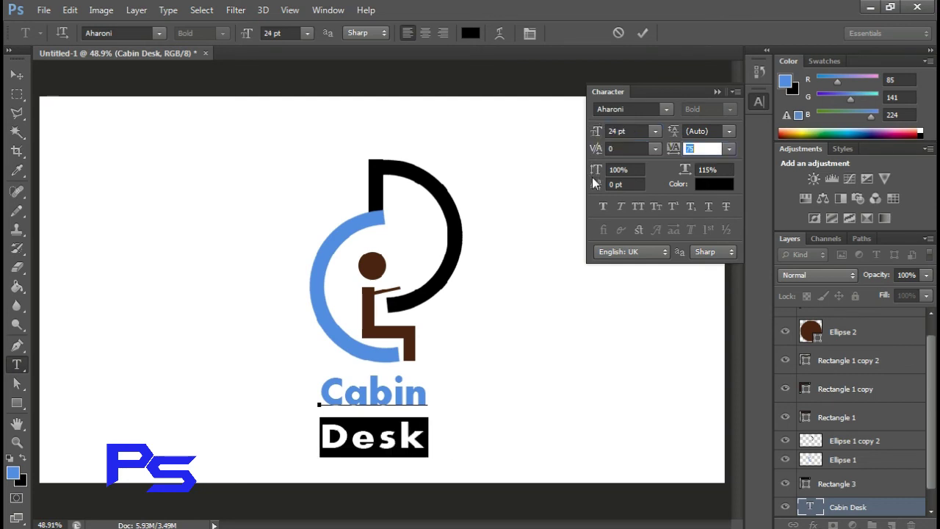
pyautogui.moveTo(593, 184); pyautogui.dragTo(596, 185)
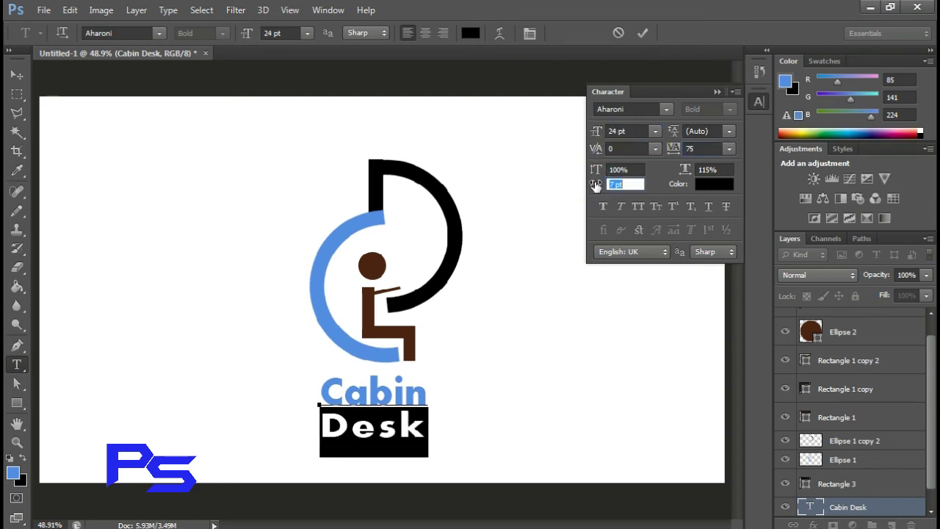
pyautogui.click(716, 93)
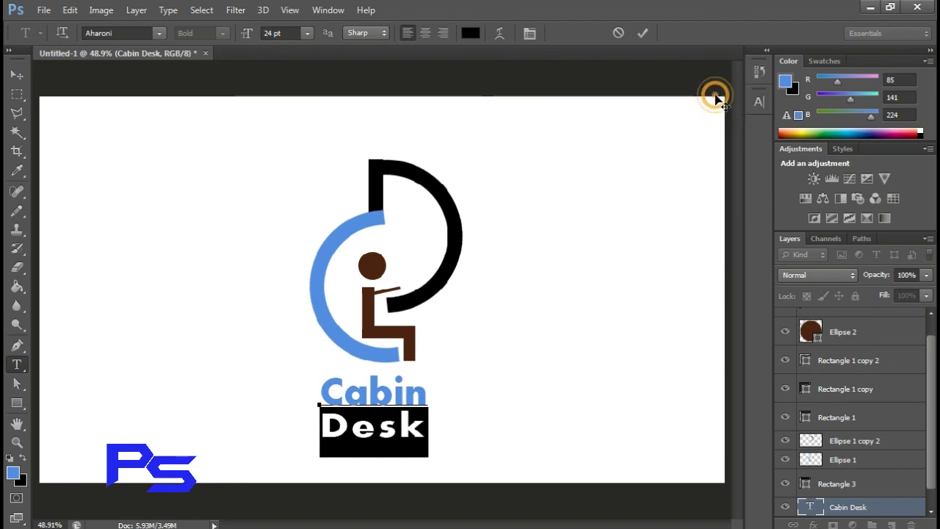
pyautogui.click(641, 33)
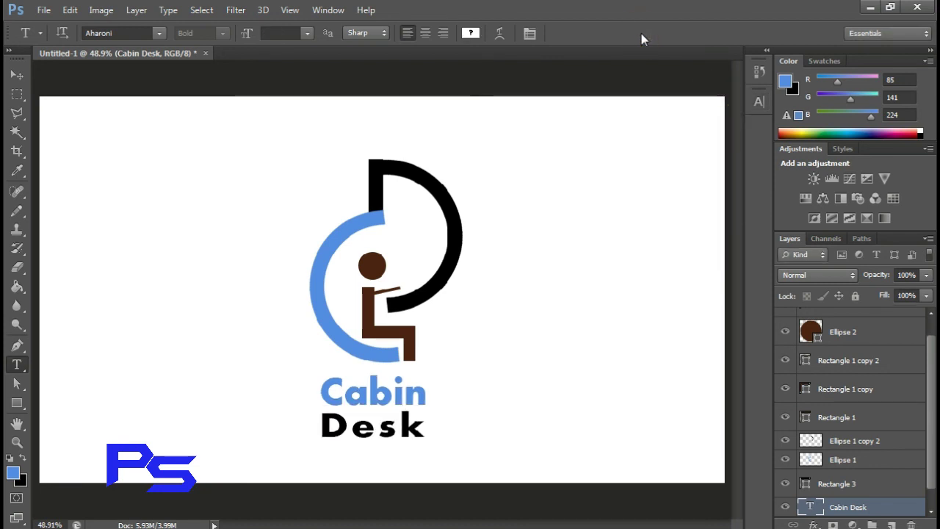
# Enlarge the Cabin Desk text to about 125%, place it beside the seated figure, and select all layers
pyautogui.click(16, 75)
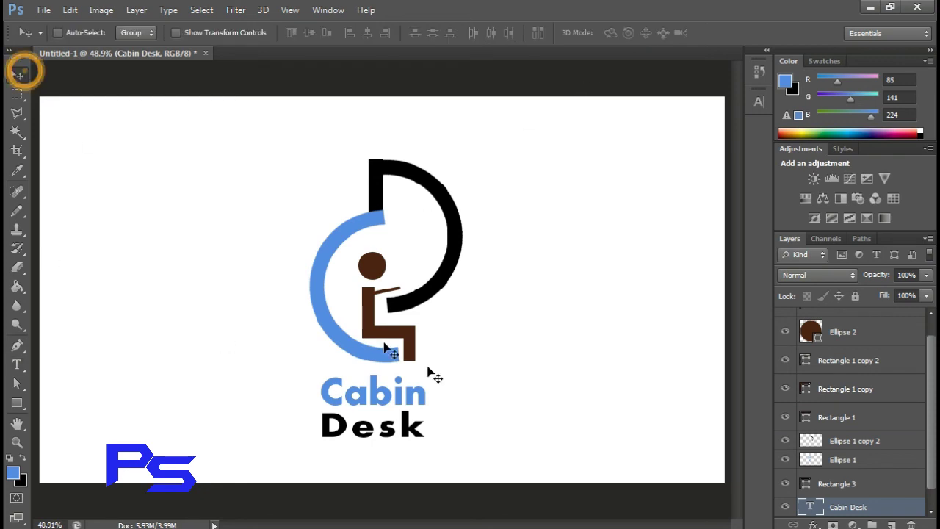
pyautogui.hotkey('ctrl', 't')
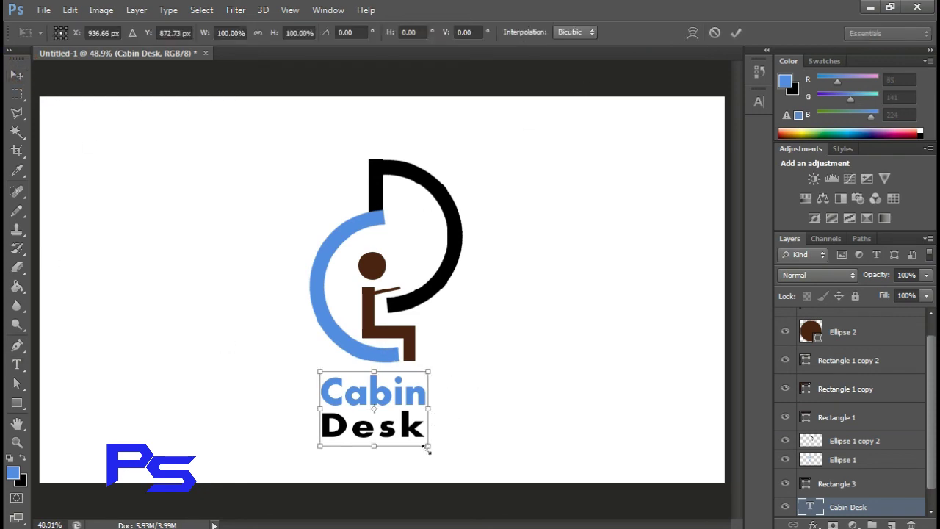
pyautogui.moveTo(428, 449); pyautogui.dragTo(441, 456)
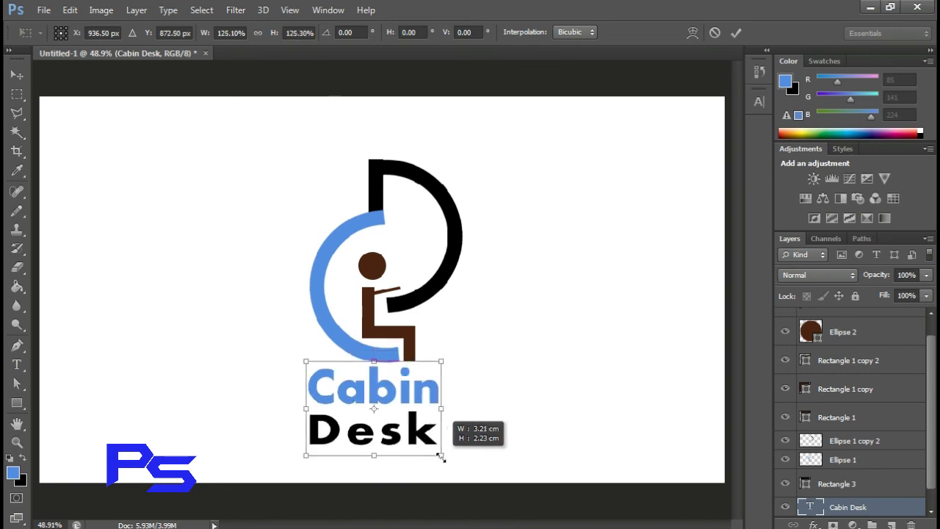
pyautogui.moveTo(416, 431)
pyautogui.mouseDown()
pyautogui.moveTo(560, 351)
pyautogui.moveTo(533, 374)
pyautogui.mouseUp()
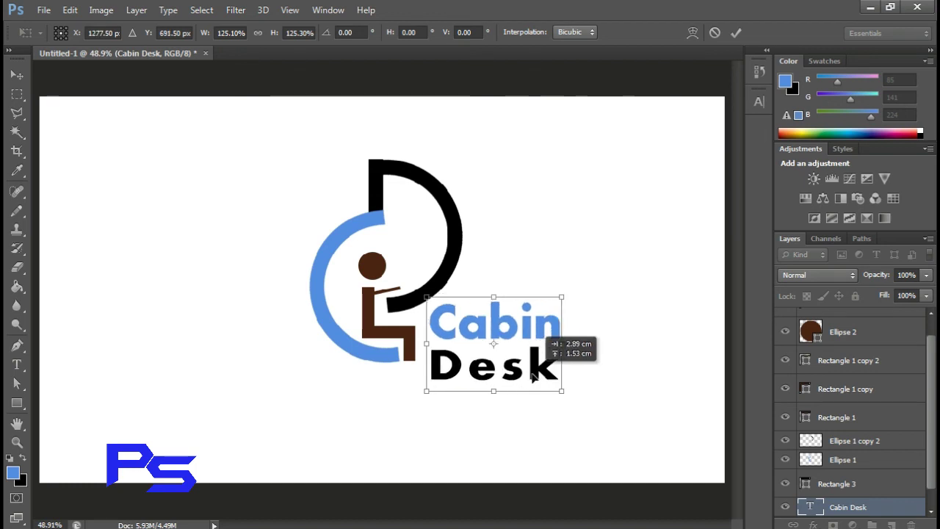
pyautogui.click(736, 32)
pyautogui.moveTo(625, 424); pyautogui.dragTo(231, 168)
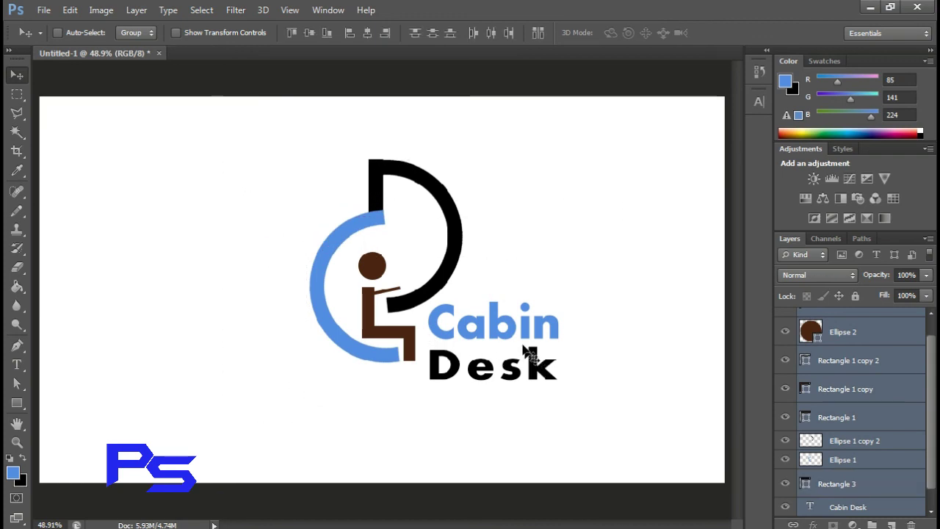
# Shift the whole logo left and scale it up to about 139%
pyautogui.moveTo(514, 339); pyautogui.dragTo(440, 347)
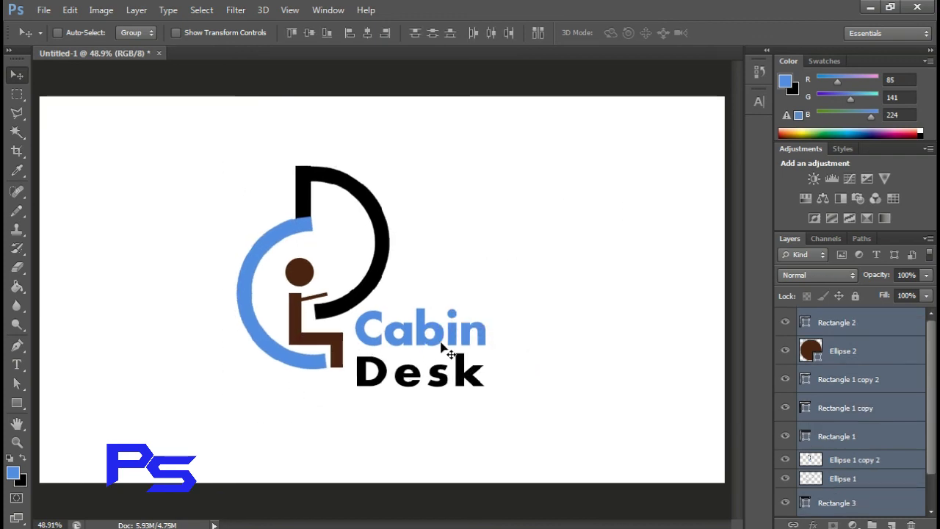
pyautogui.hotkey('ctrl', 't')
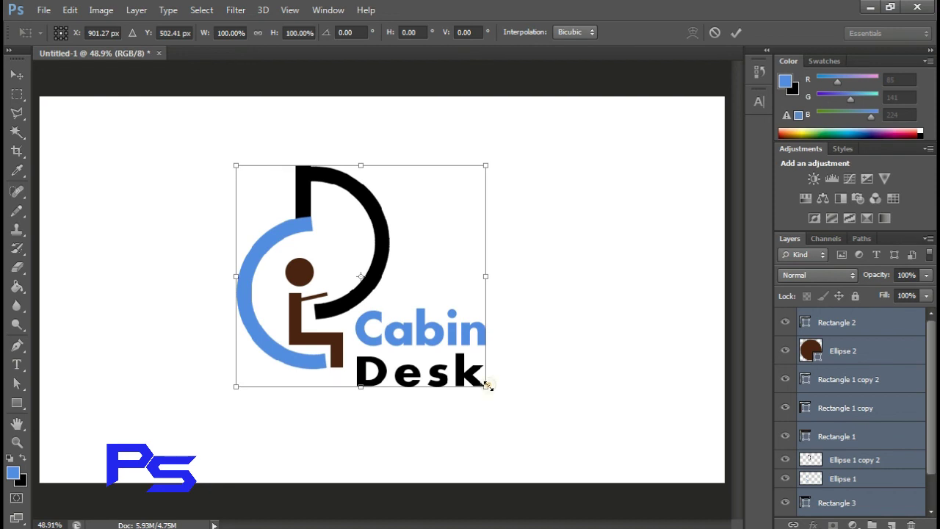
pyautogui.moveTo(487, 384); pyautogui.dragTo(507, 432)
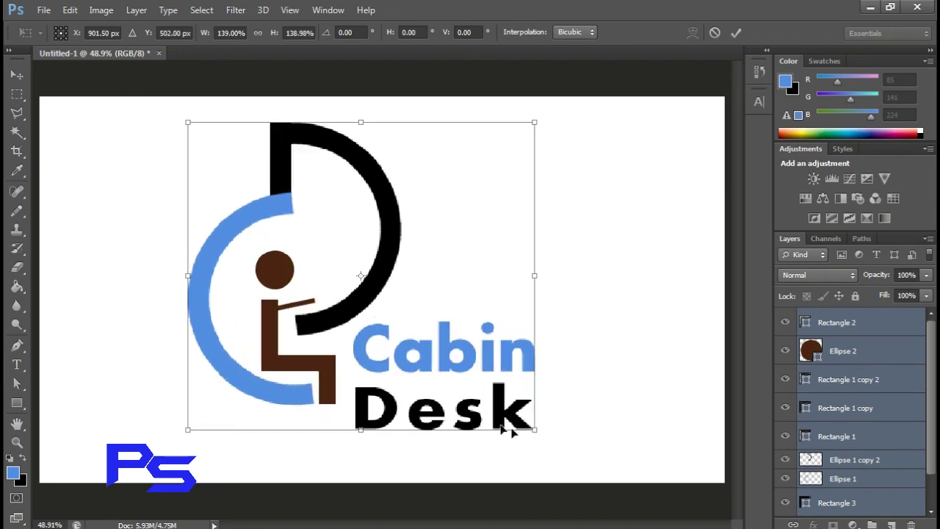
pyautogui.click(735, 32)
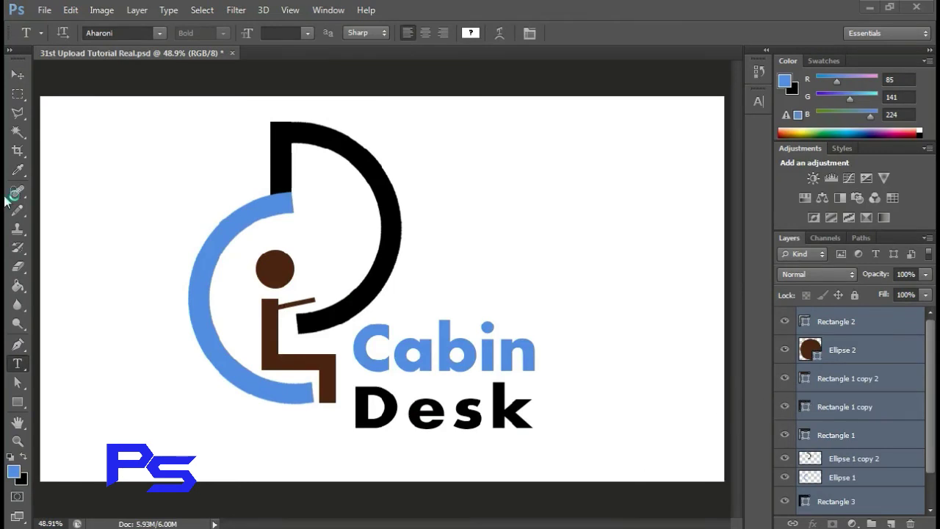
# Set the word Desk in Simplified Arabic Regular so it reads lighter under Cabin
pyautogui.click(23, 365)
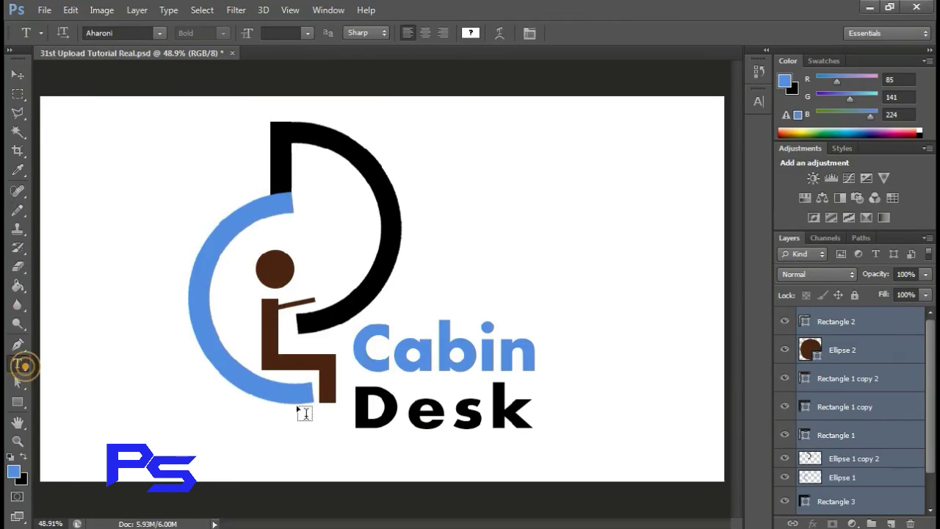
pyautogui.click(441, 407)
pyautogui.moveTo(354, 400); pyautogui.dragTo(538, 404)
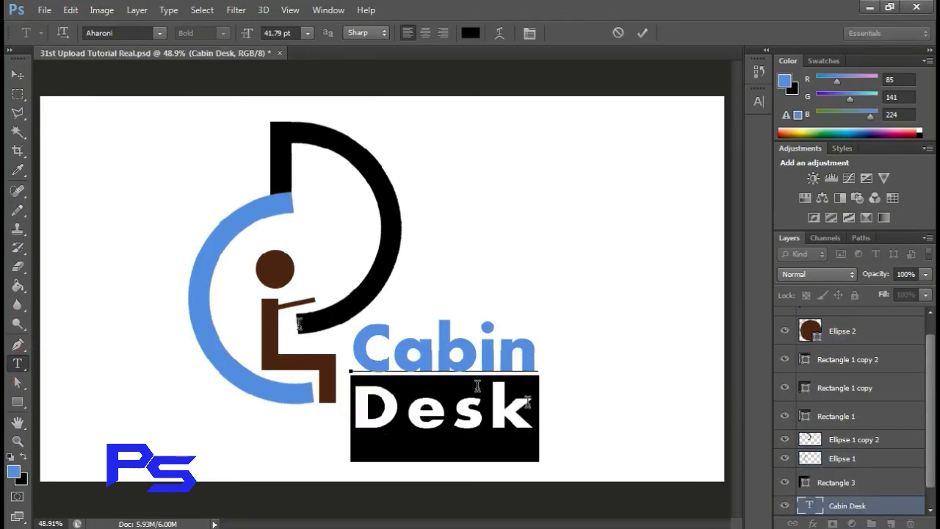
pyautogui.click(106, 34)
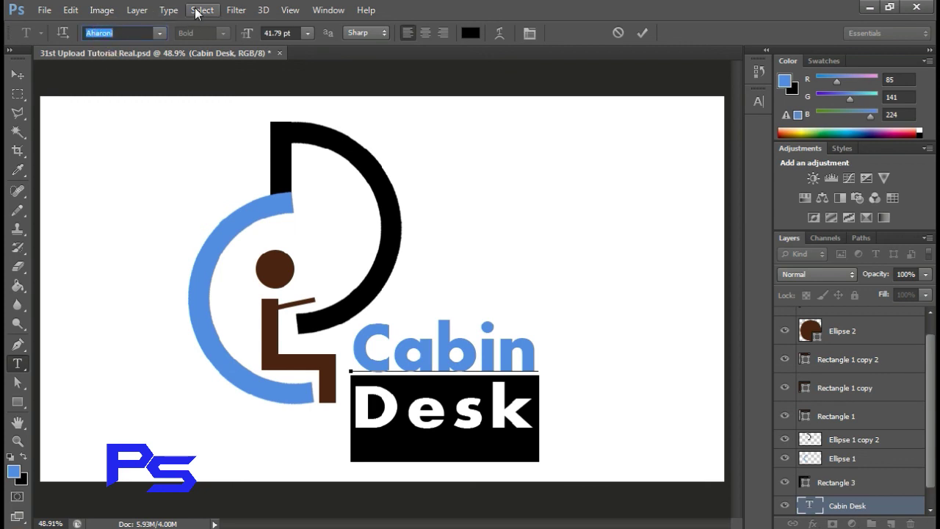
pyautogui.write('Simplified Arabic...')
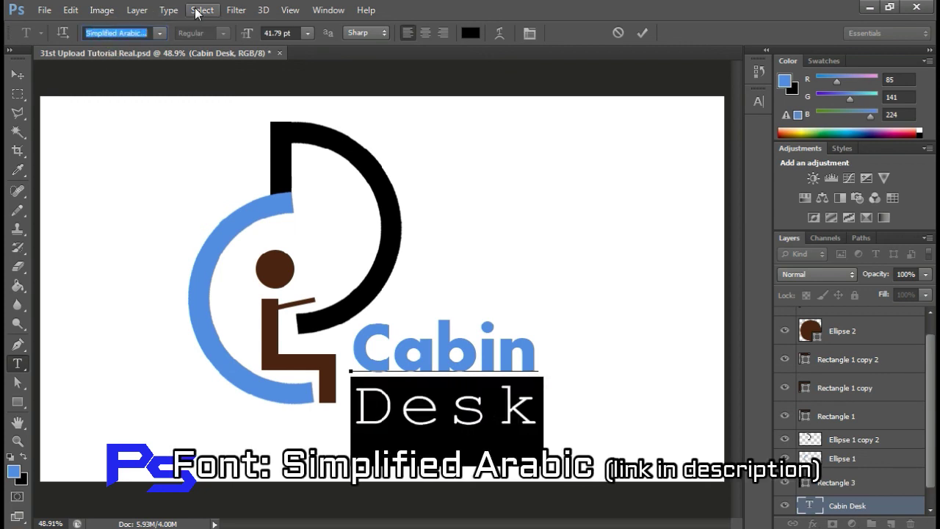
pyautogui.press('Return')
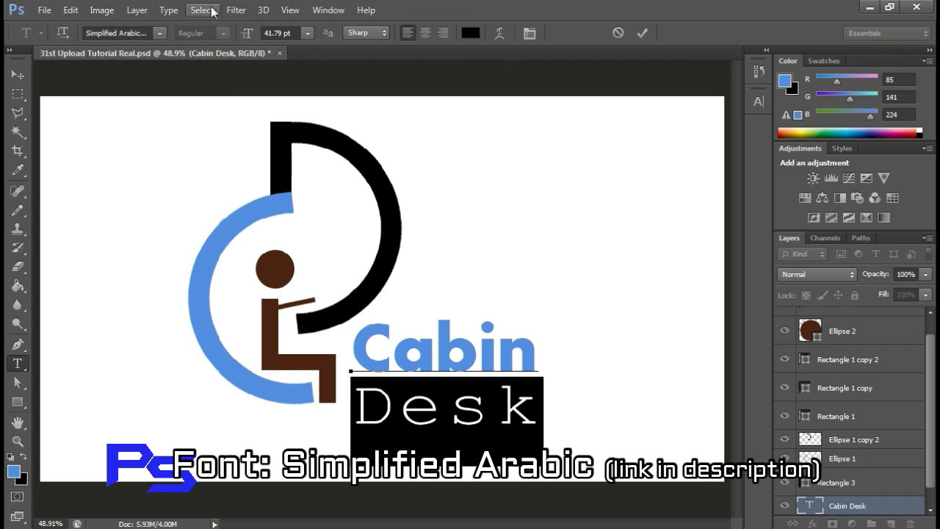
pyautogui.click(642, 37)
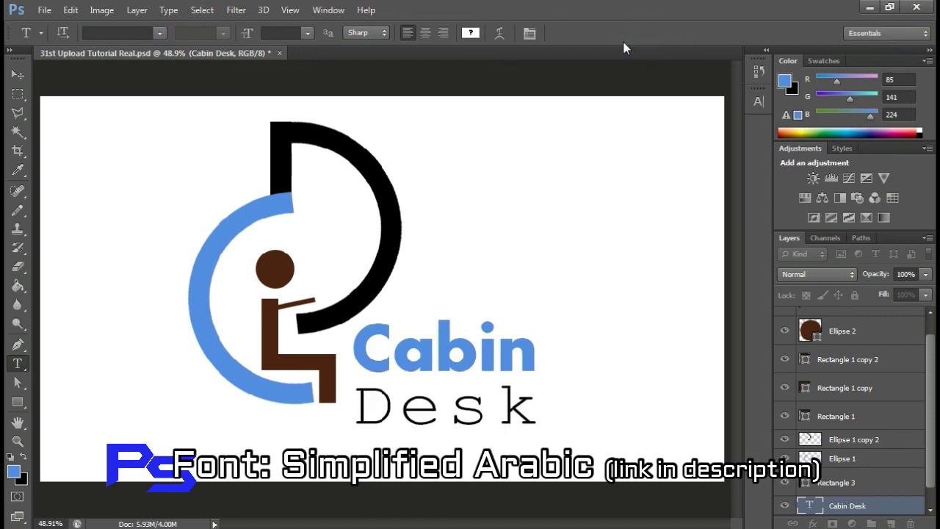
pyautogui.click(18, 75)
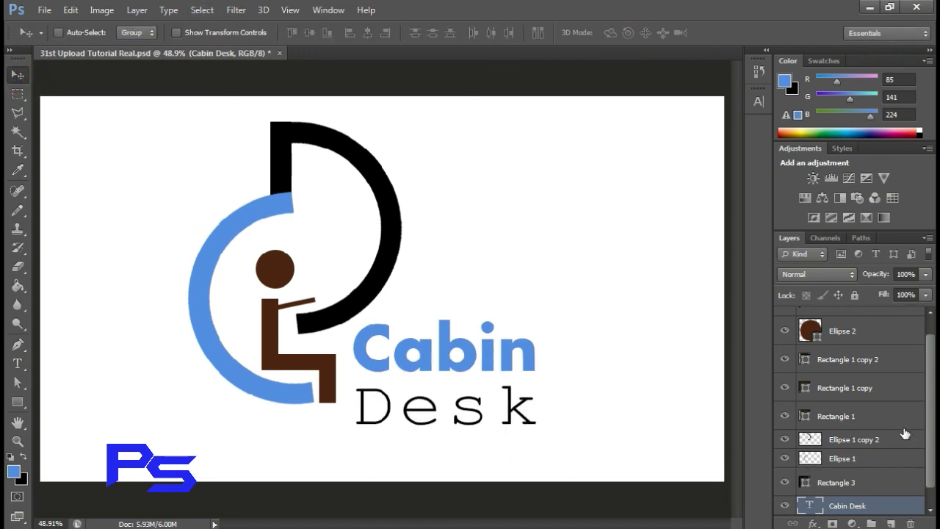
pyautogui.scroll(-1, 930, 391)
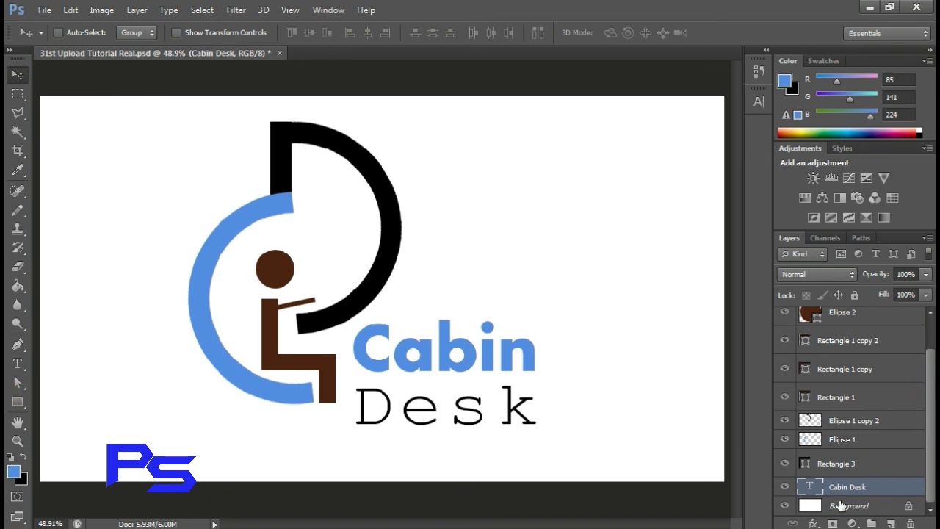
# Add a Gradient fill layer above the Background using the Black, White preset
pyautogui.click(841, 505)
pyautogui.click(852, 523)
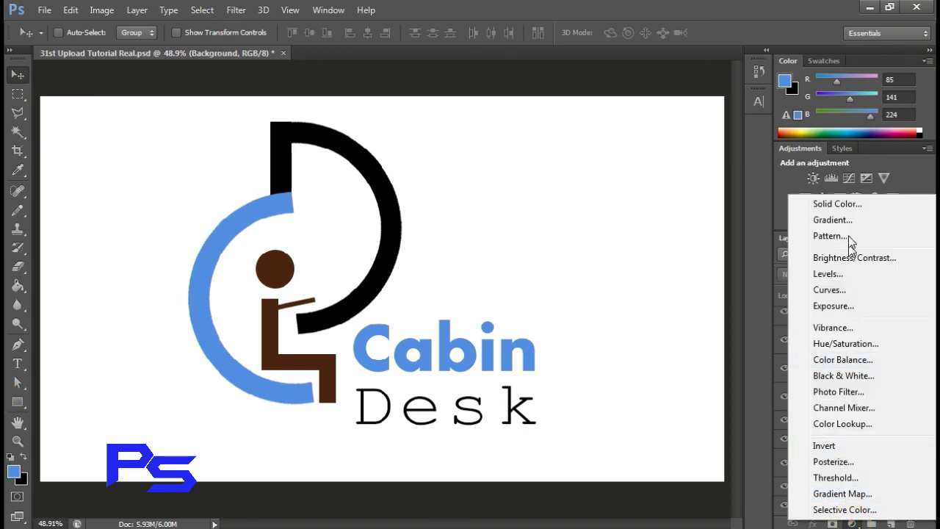
pyautogui.click(833, 220)
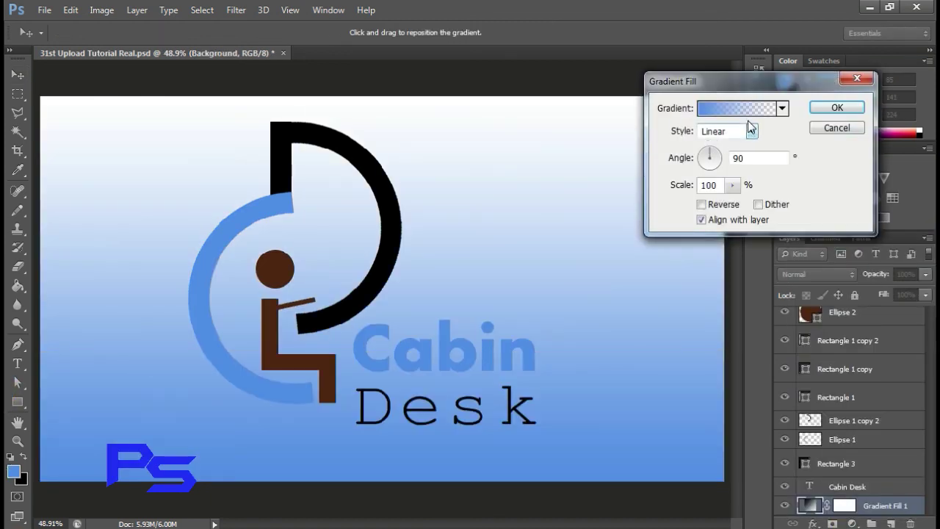
pyautogui.click(747, 110)
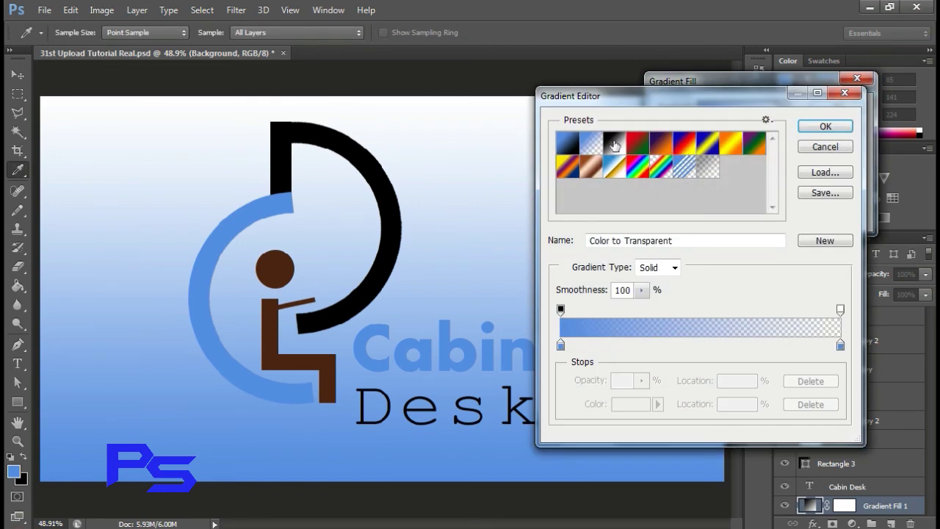
pyautogui.click(607, 143)
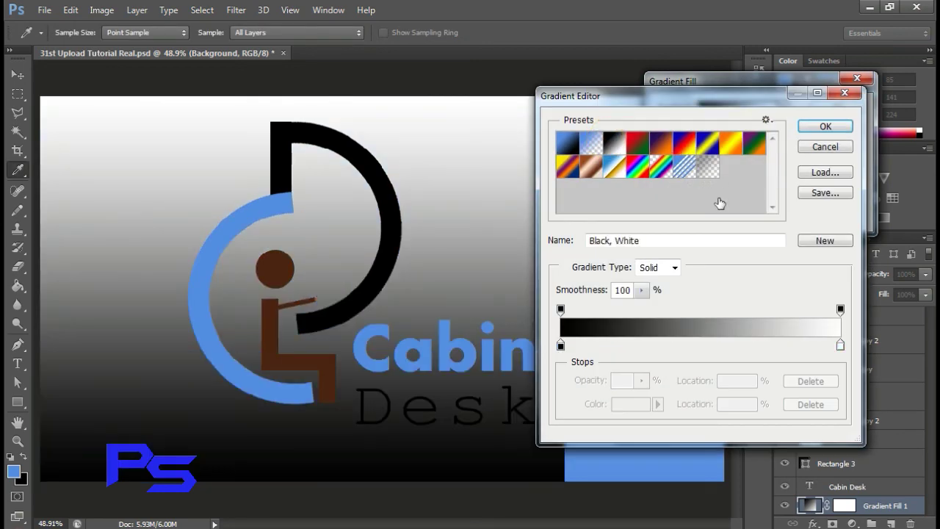
pyautogui.click(826, 127)
# Make the gradient Radial, reversed for a light centre, at 733% scale
pyautogui.click(727, 134)
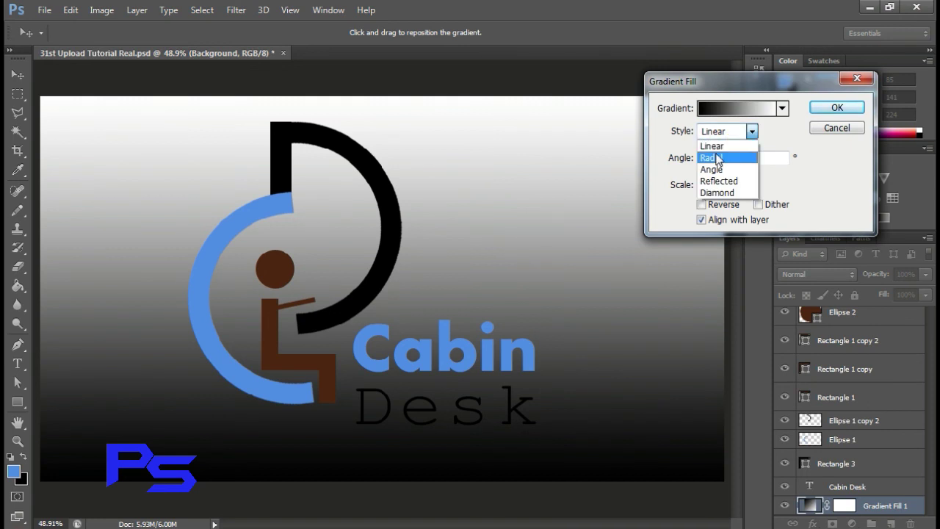
pyautogui.click(713, 154)
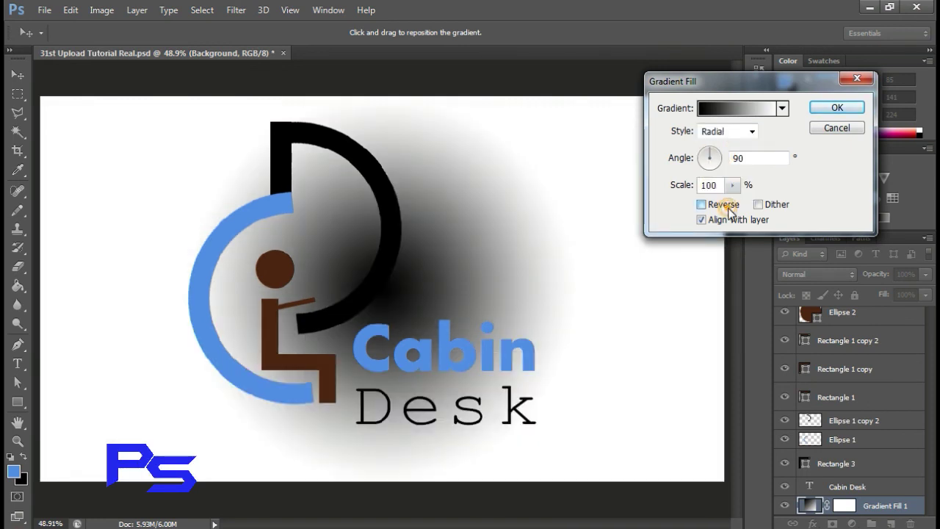
pyautogui.click(727, 205)
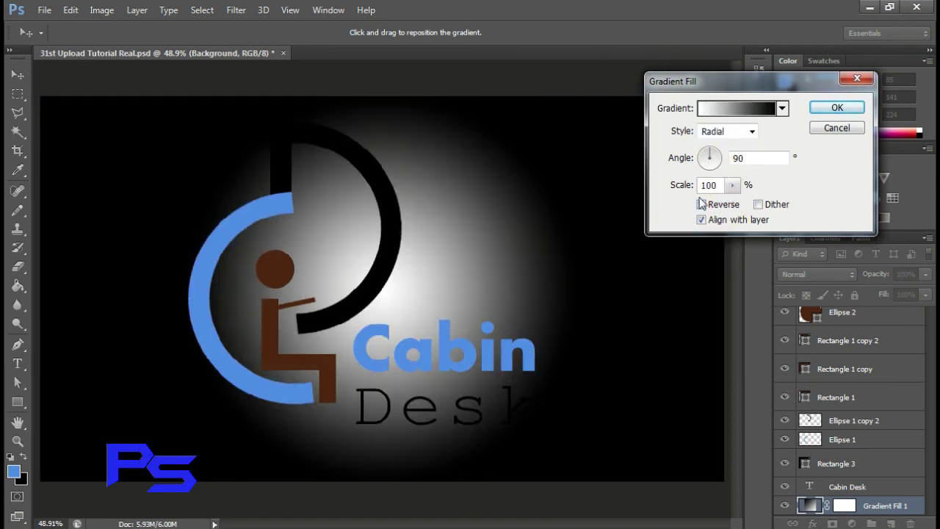
pyautogui.click(731, 185)
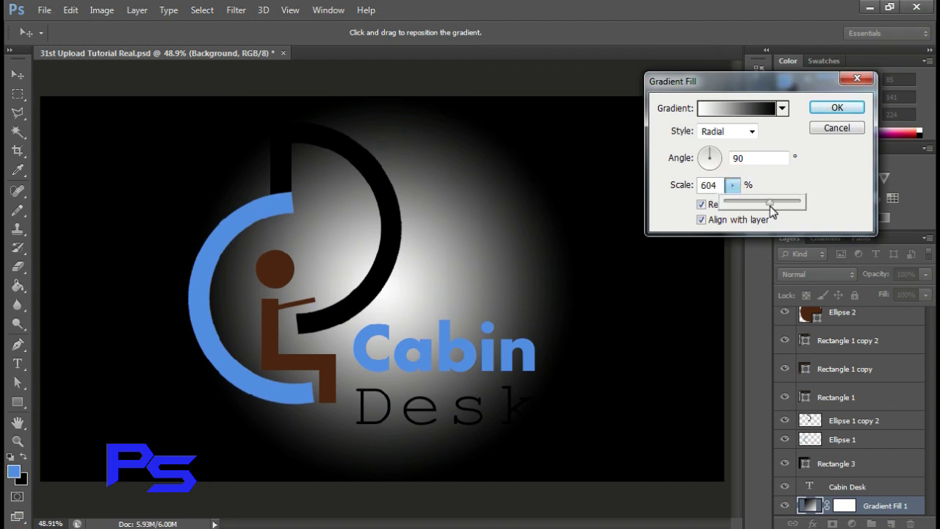
pyautogui.moveTo(732, 202); pyautogui.dragTo(781, 212)
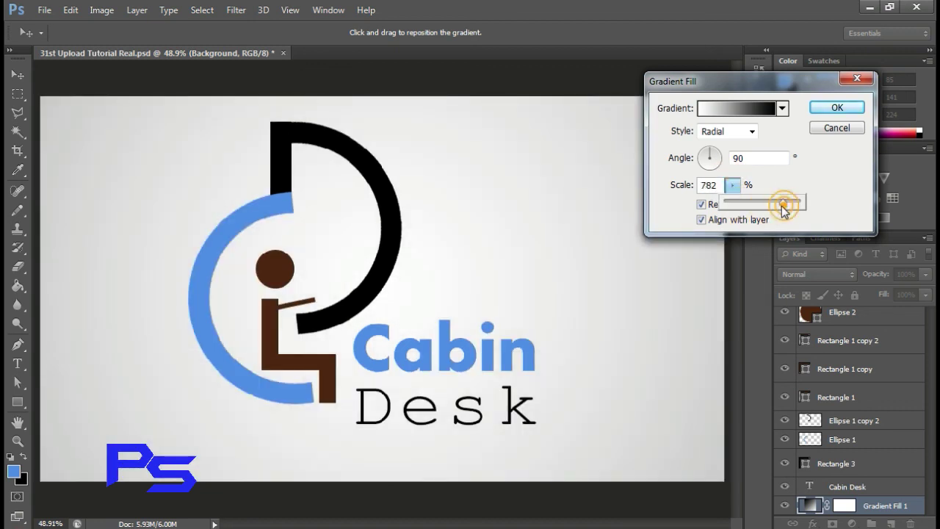
pyautogui.click(830, 110)
pyautogui.click(830, 108)
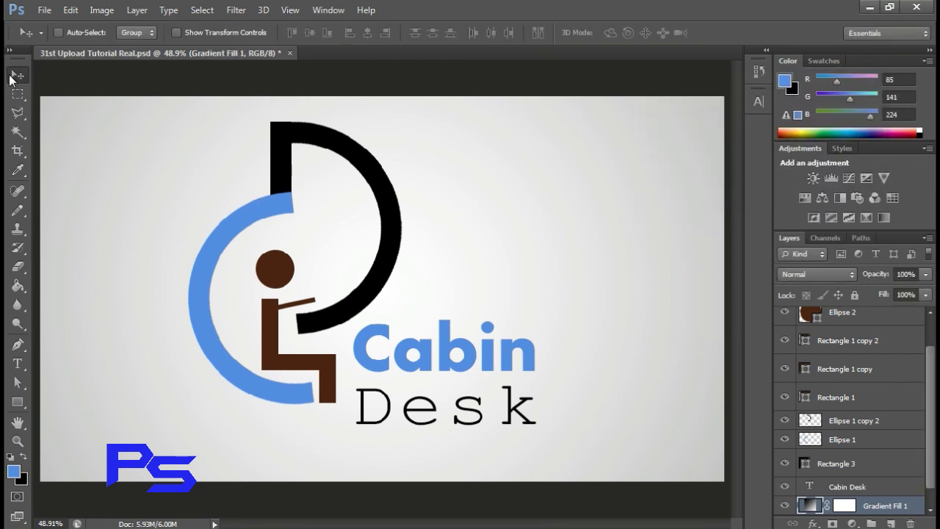
pyautogui.click(10, 77)
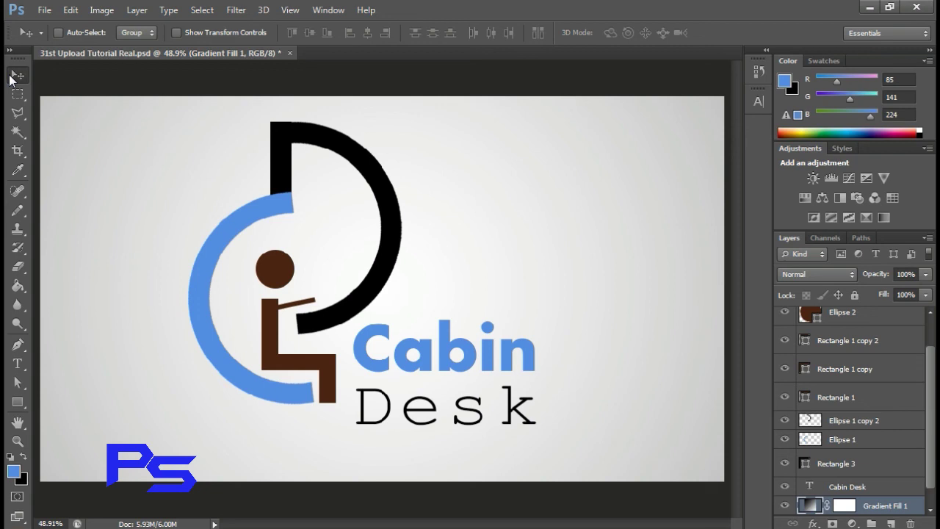